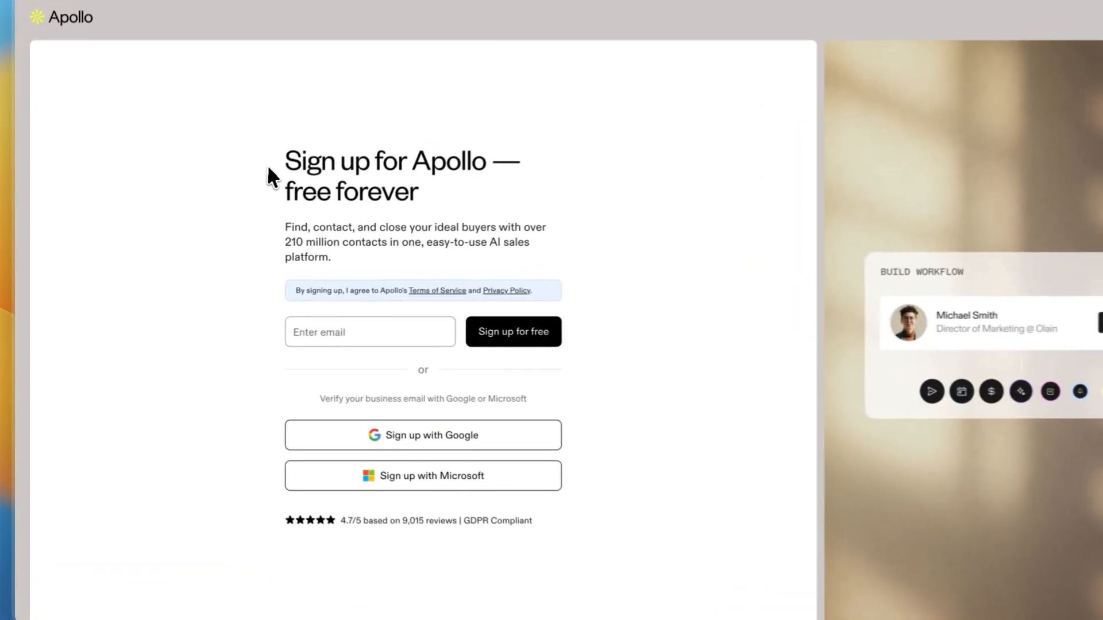
left_click_drag(246, 182, 446, 187)
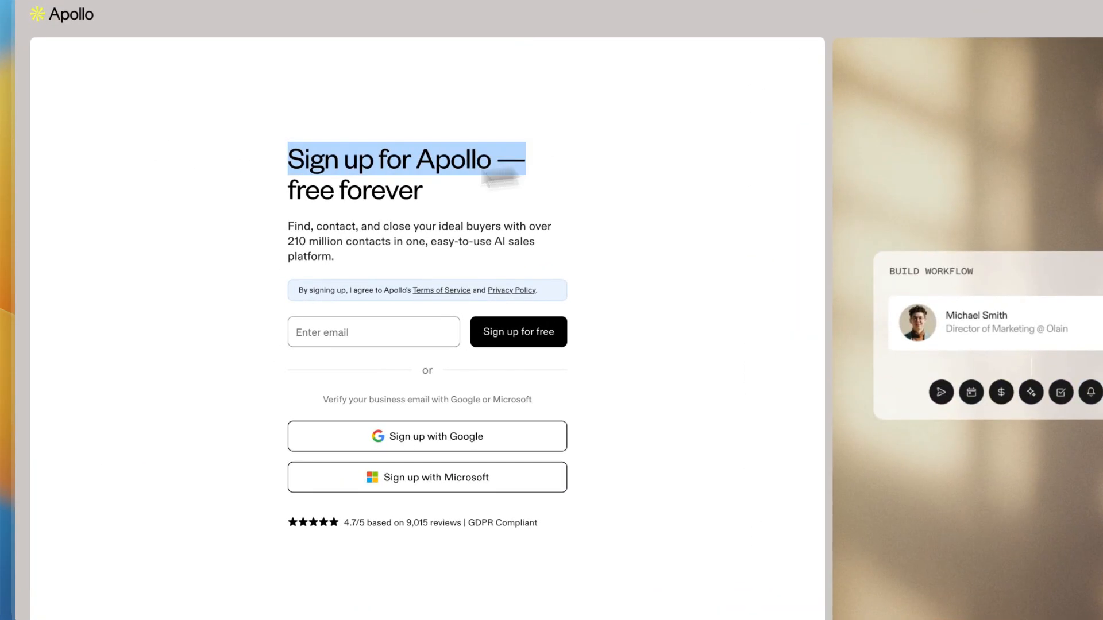
left_click(224, 212)
left_click_drag(262, 203, 435, 197)
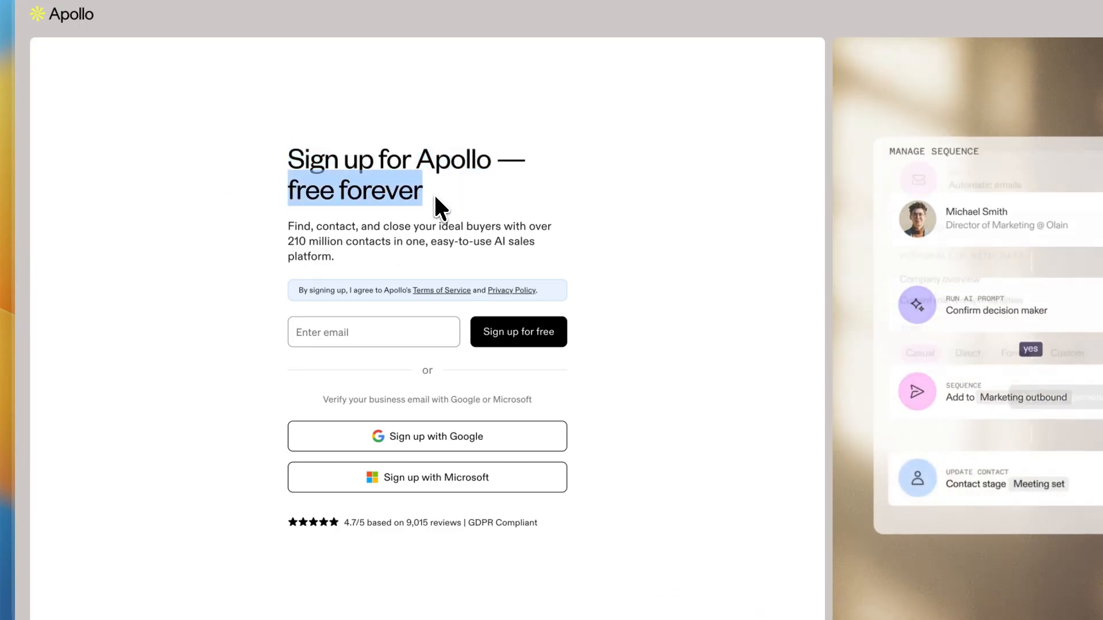
left_click(210, 217)
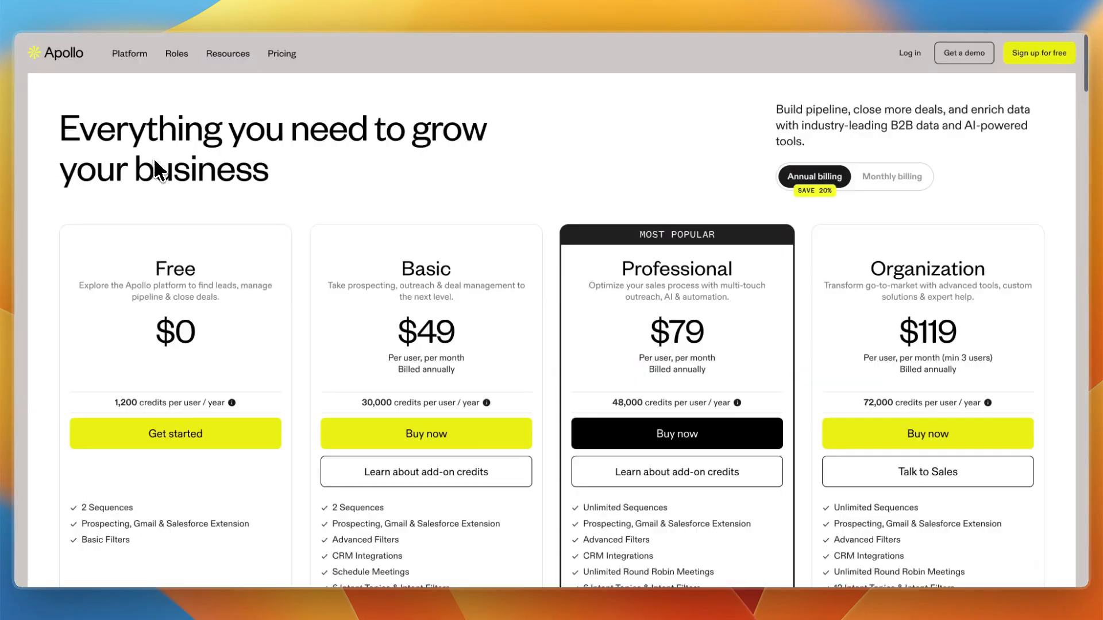
Switch the pricing page to monthly billing and compare the plan prices.
scroll(148, 173, "down", 3)
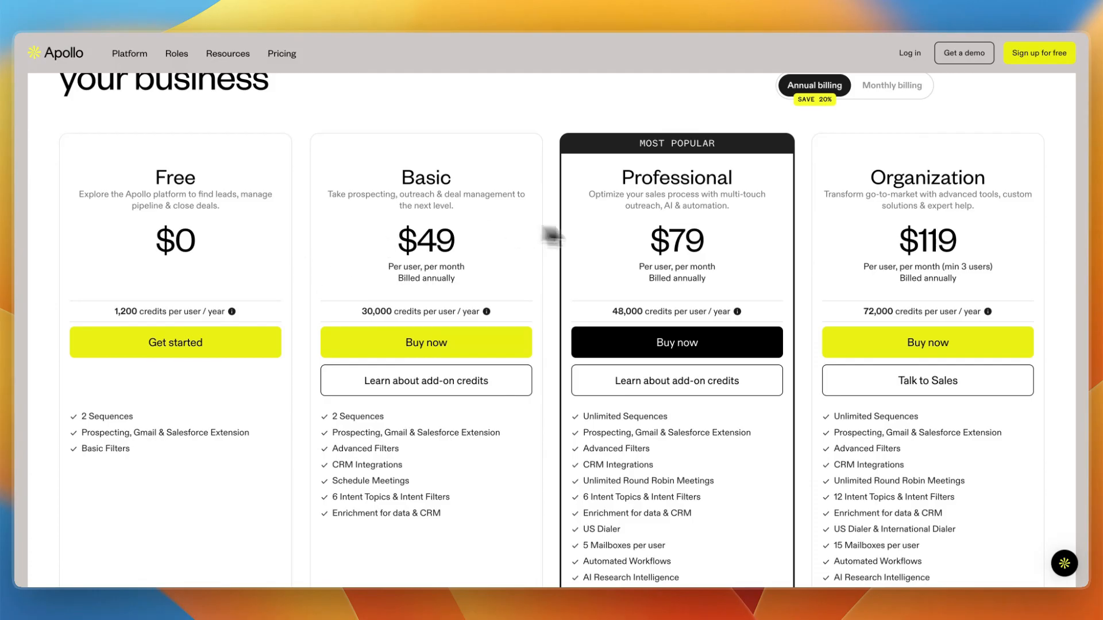
left_click(875, 87)
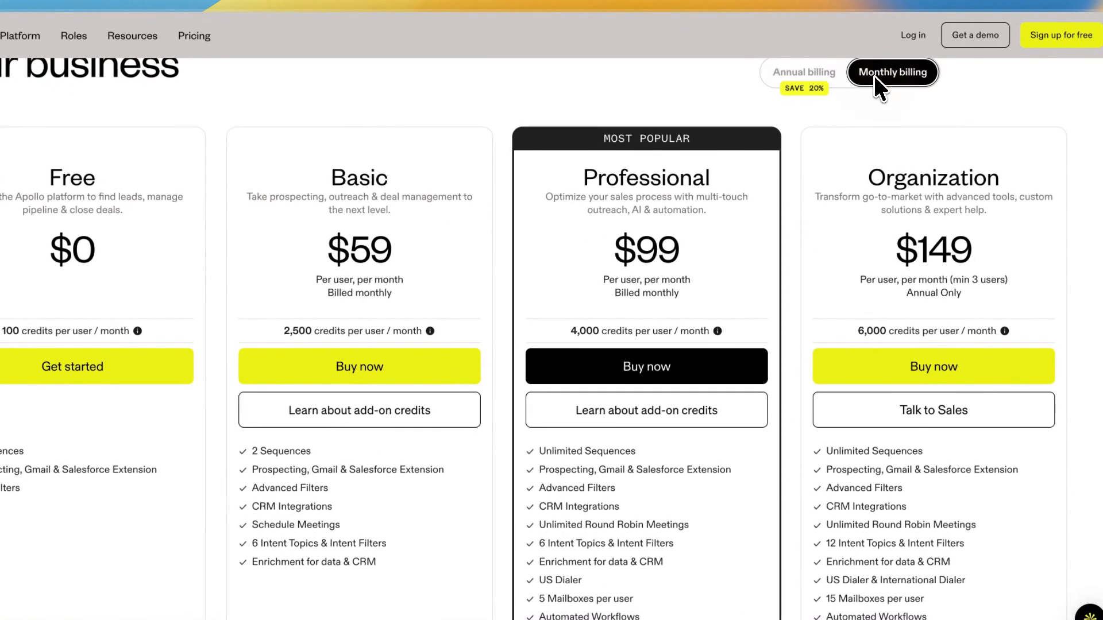
left_click_drag(598, 186, 695, 201)
left_click_drag(612, 230, 692, 310)
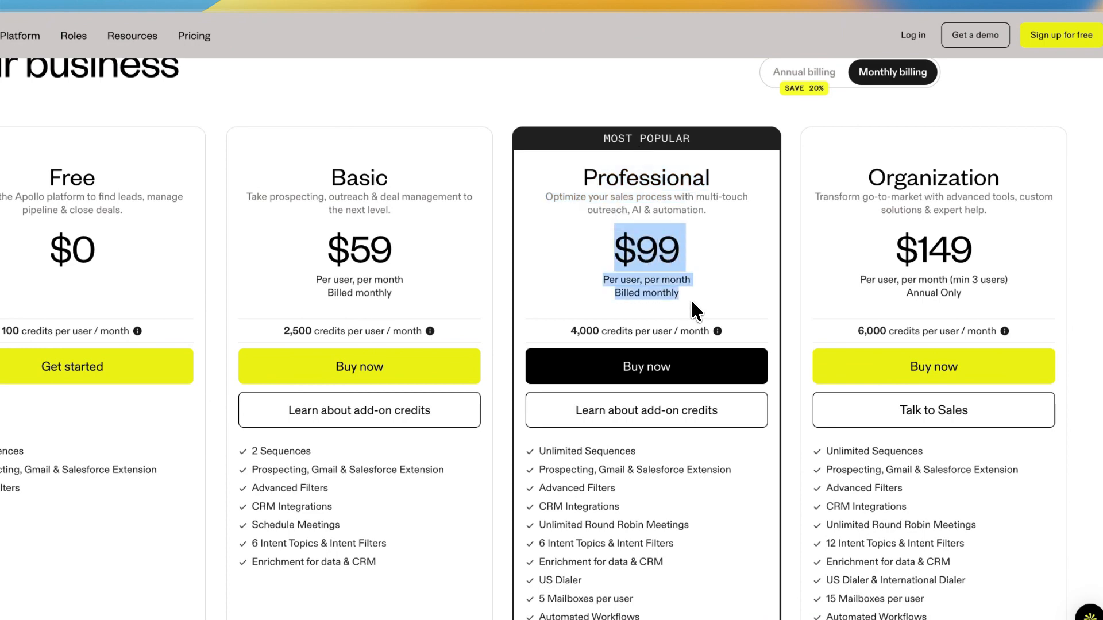
left_click(694, 303)
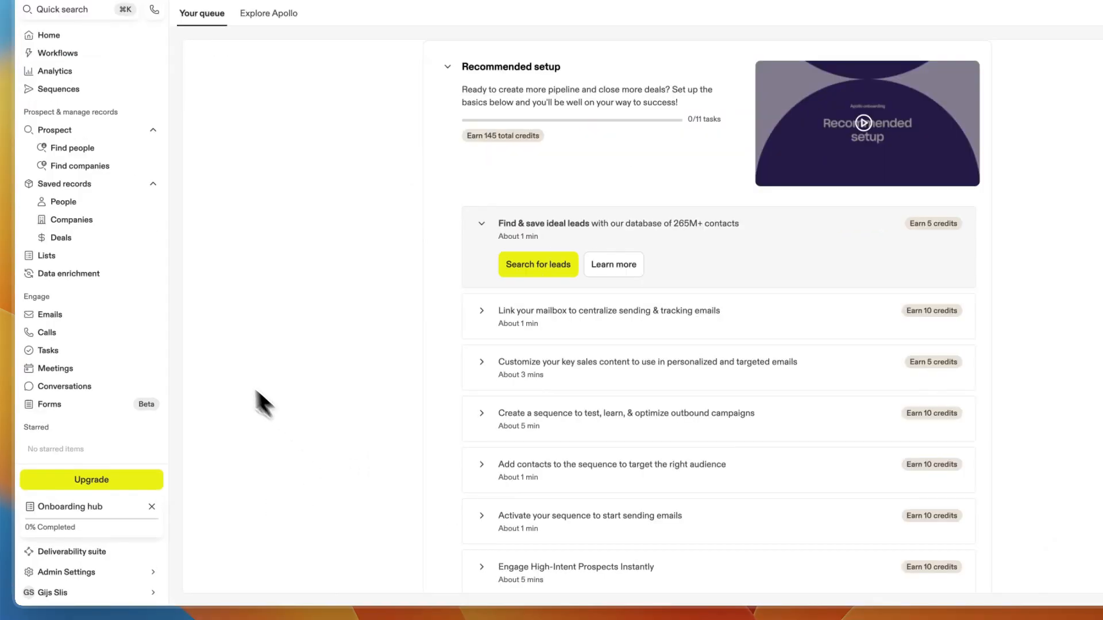
Link a mailbox from the Emails page after agreeing to the Apollo terms of service.
left_click(32, 315)
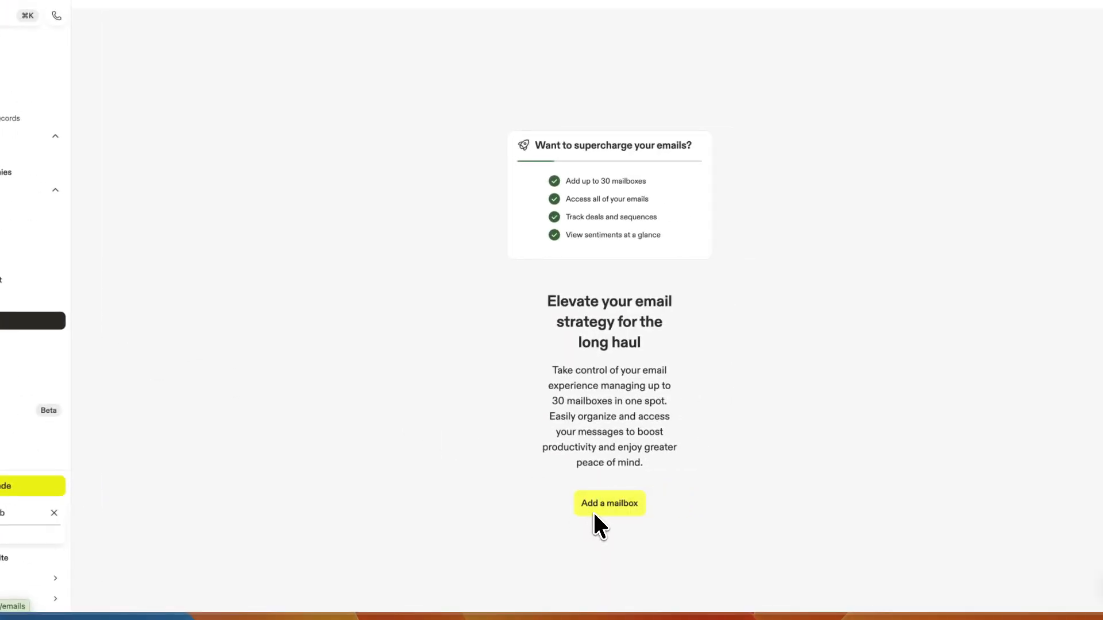
left_click(593, 510)
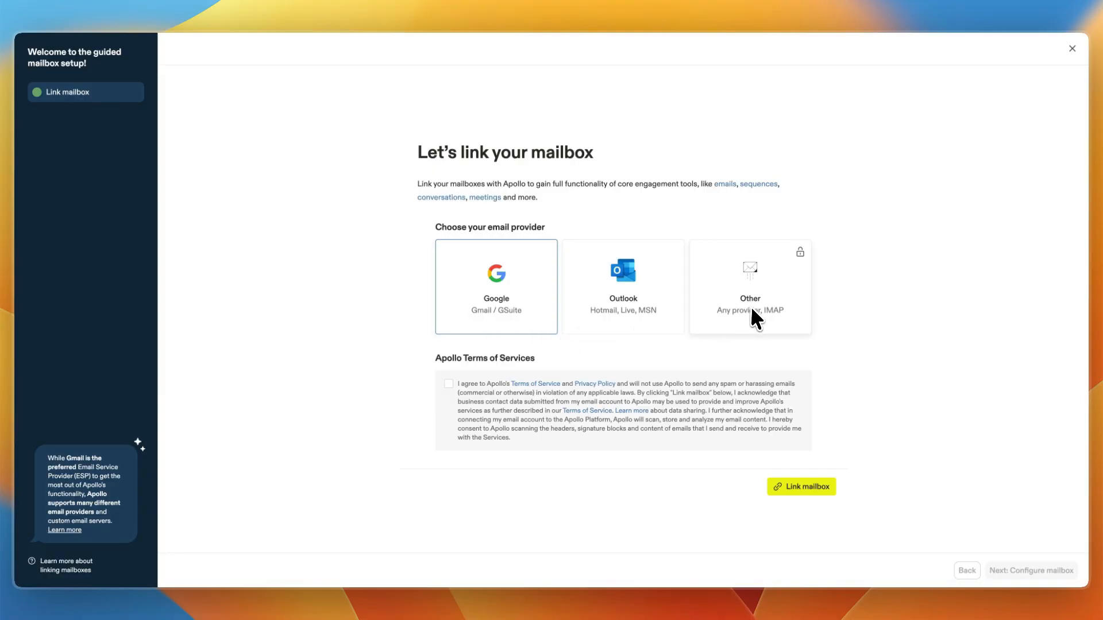
left_click(449, 383)
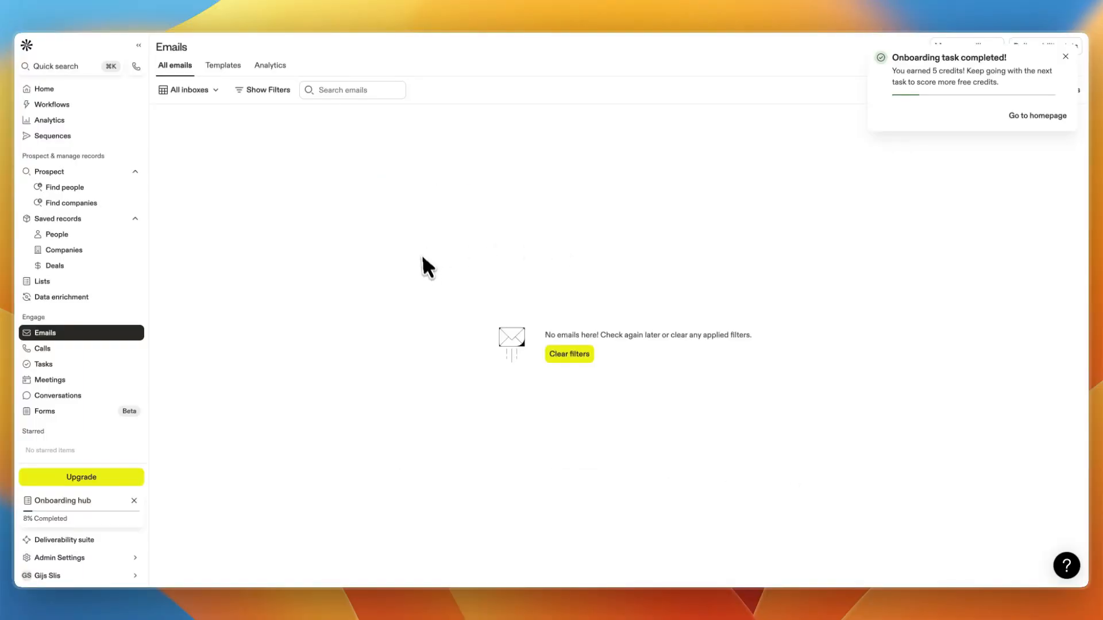
left_click(1066, 55)
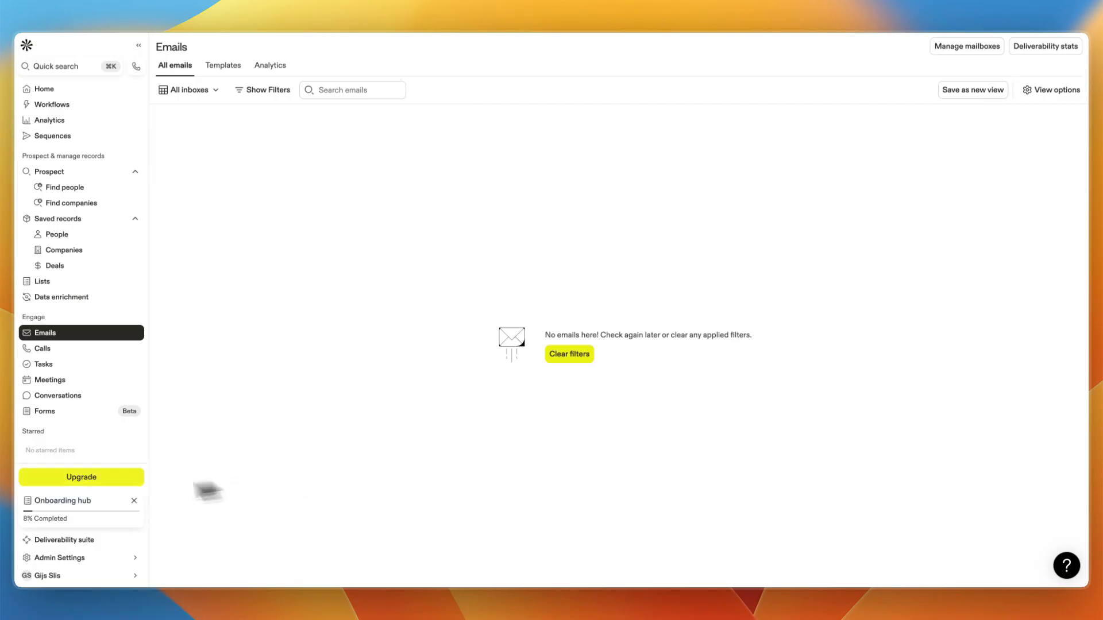
Open the Deliverability suite and review its overview metrics.
left_click(57, 540)
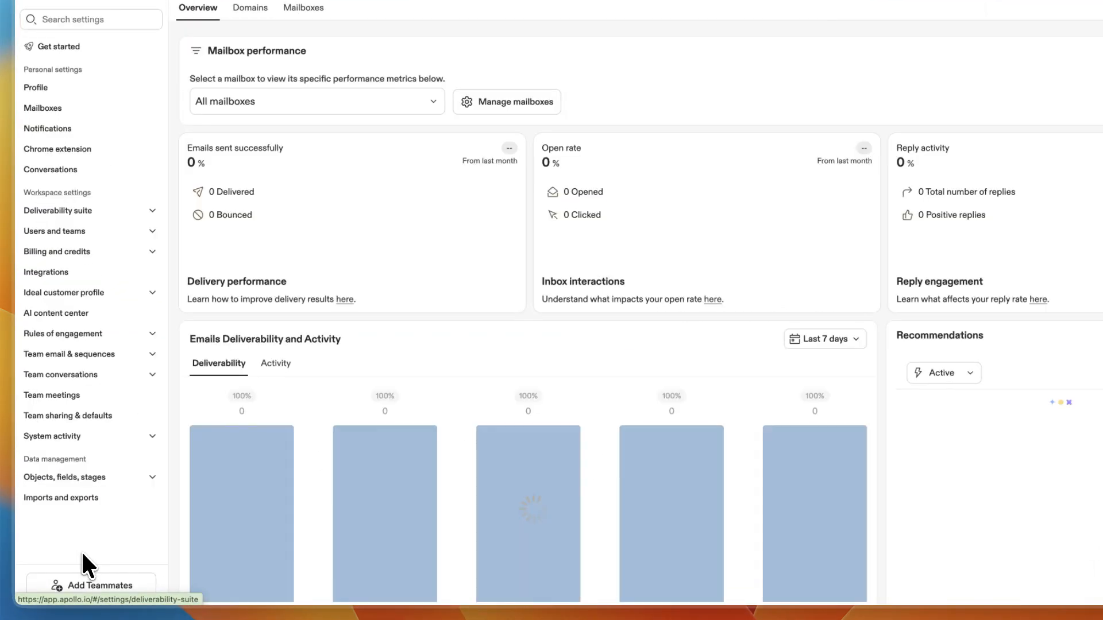
scroll(1036, 460, "down", 3)
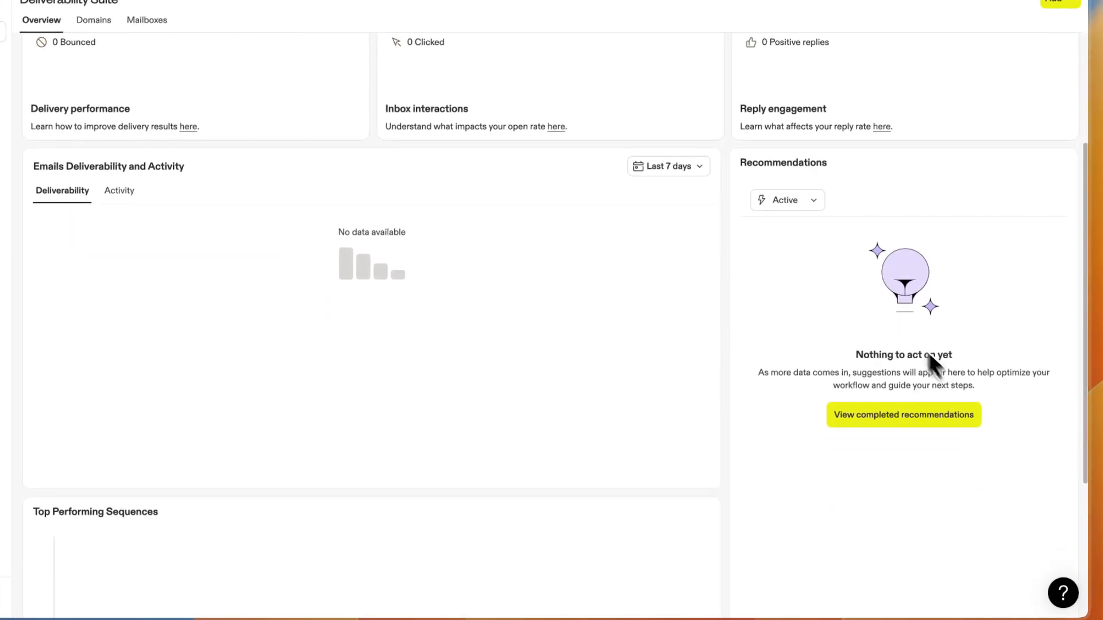
scroll(851, 314, "up", 3)
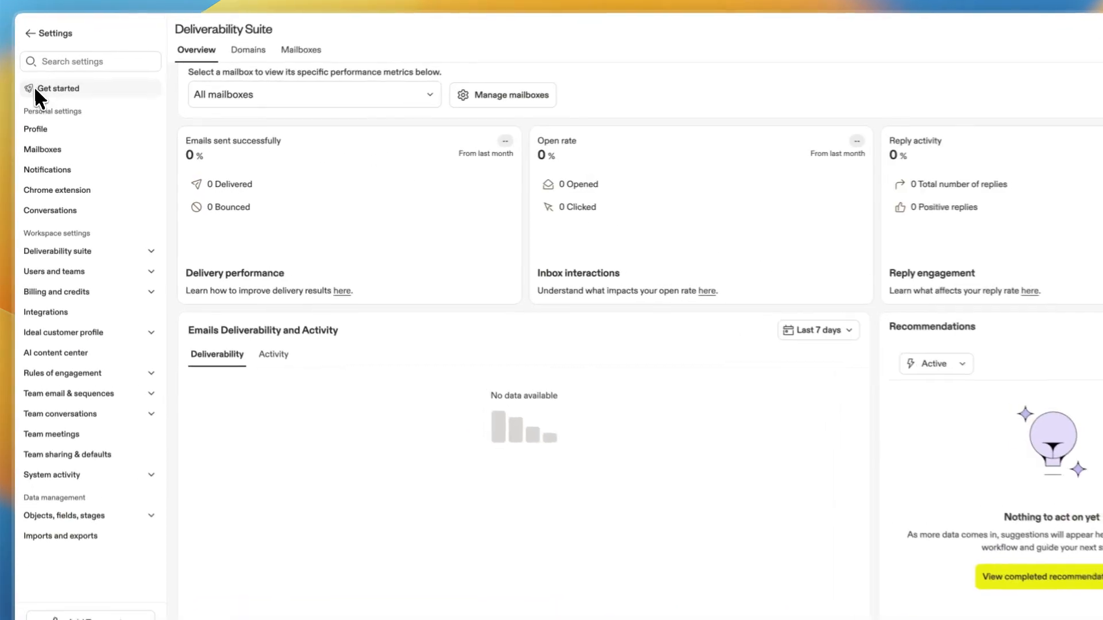
Open the Get started checklist and follow the CRM connection item to the integrations list.
left_click(34, 89)
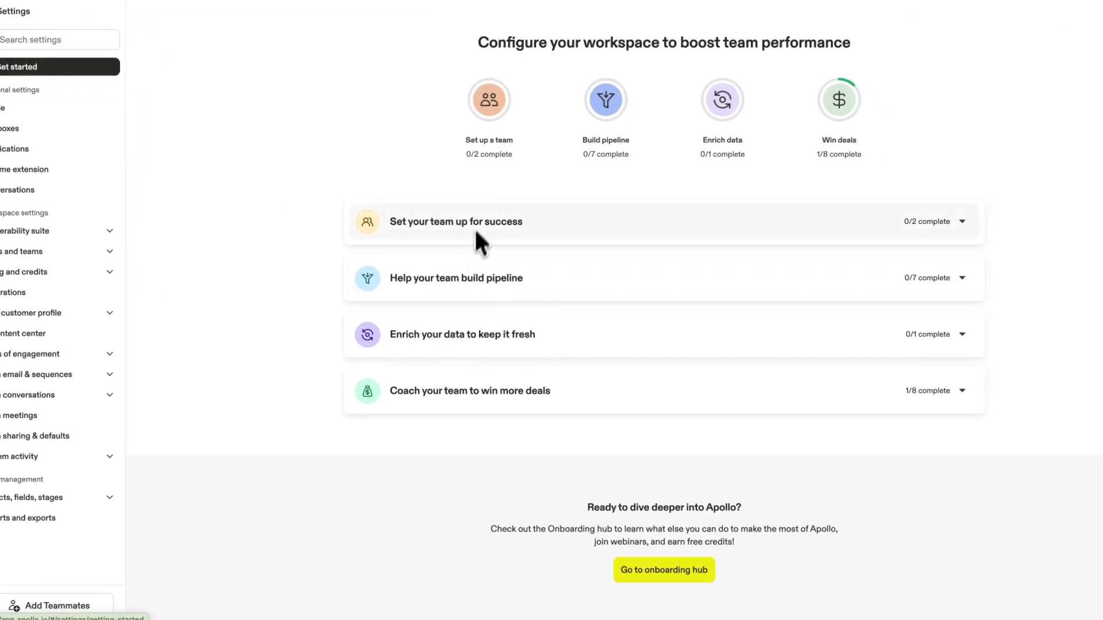
left_click(475, 230)
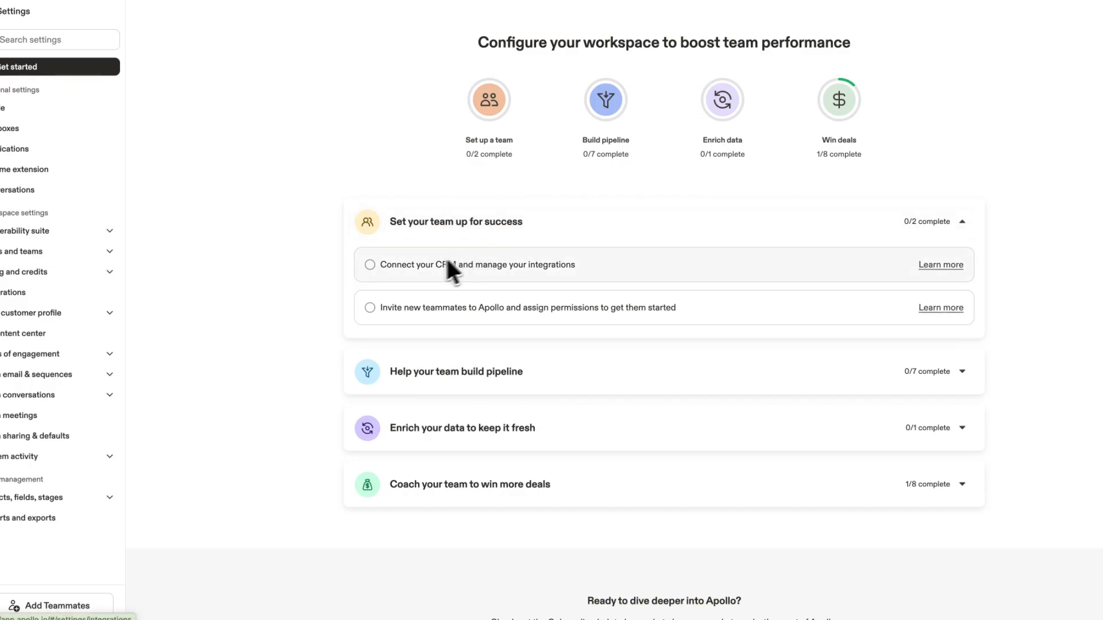
left_click(491, 265)
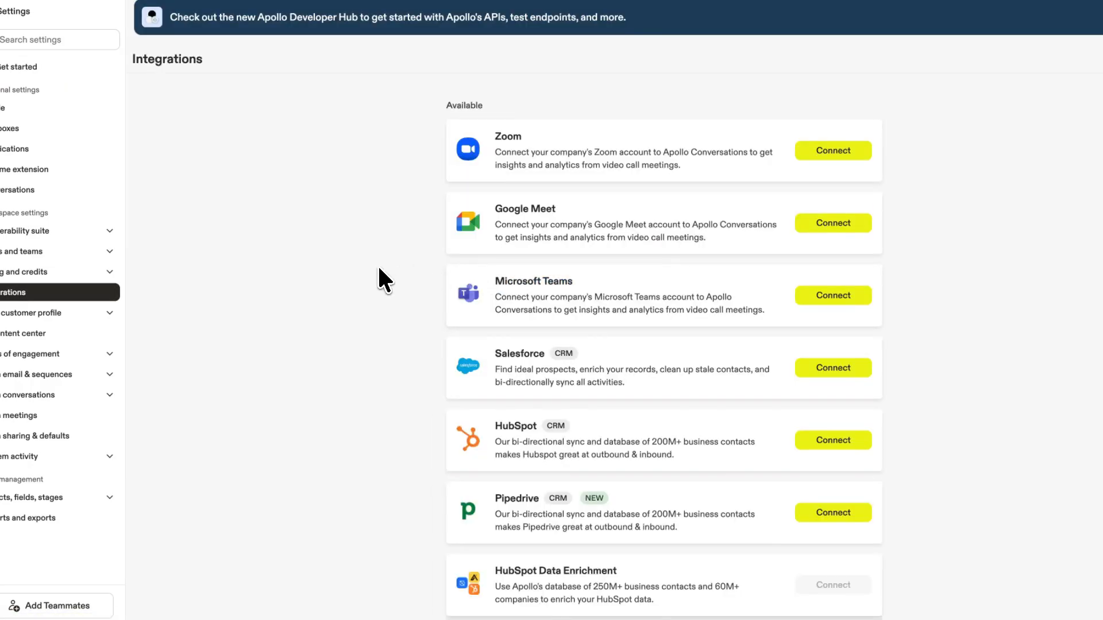
scroll(682, 402, "down", 1)
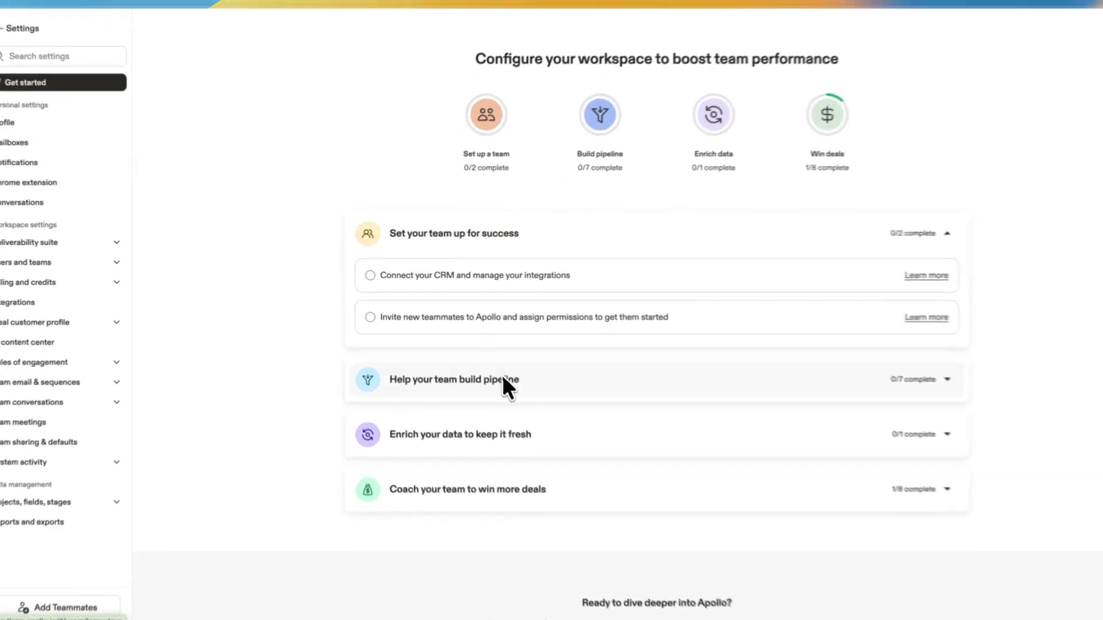
Expand the Help your team build pipeline checklist and return from settings.
left_click(459, 366)
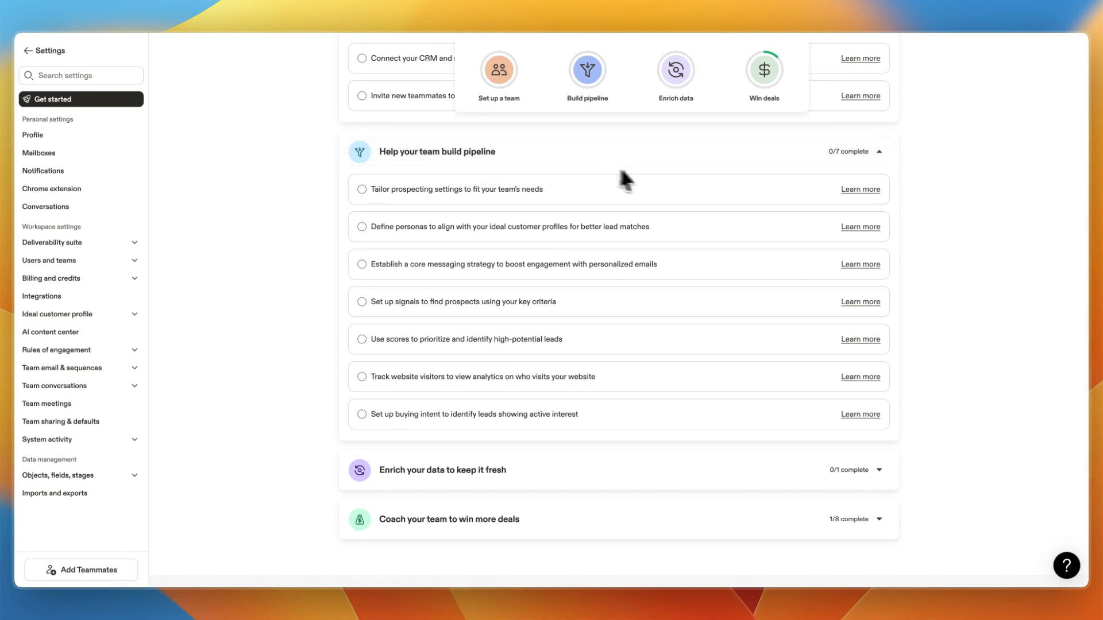
left_click(27, 50)
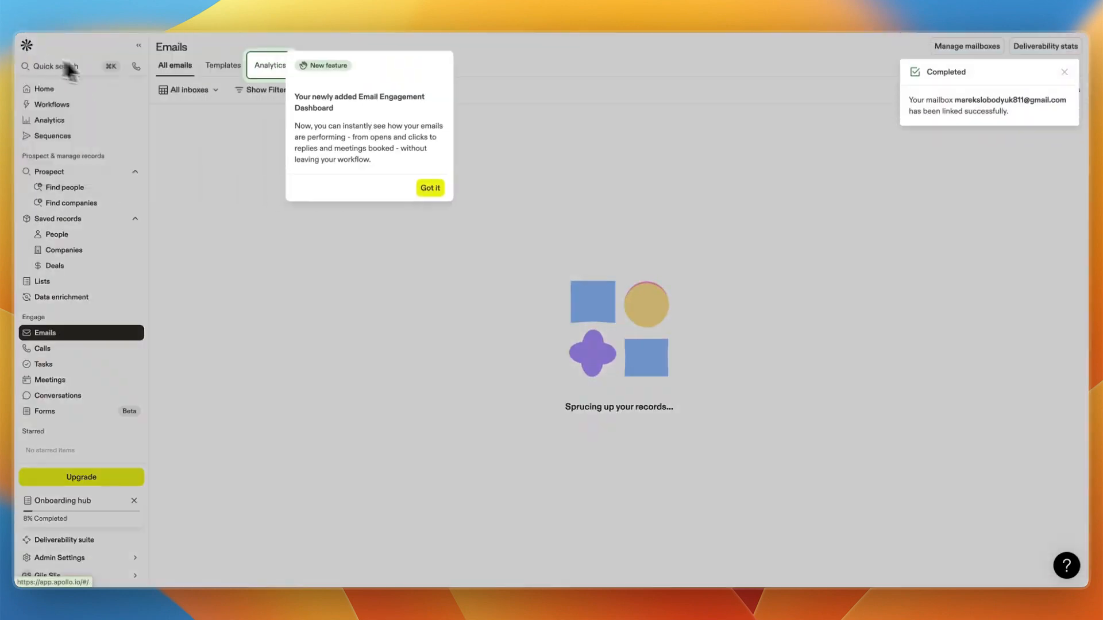
Dismiss the new-feature tip and open the Find people search.
left_click(454, 186)
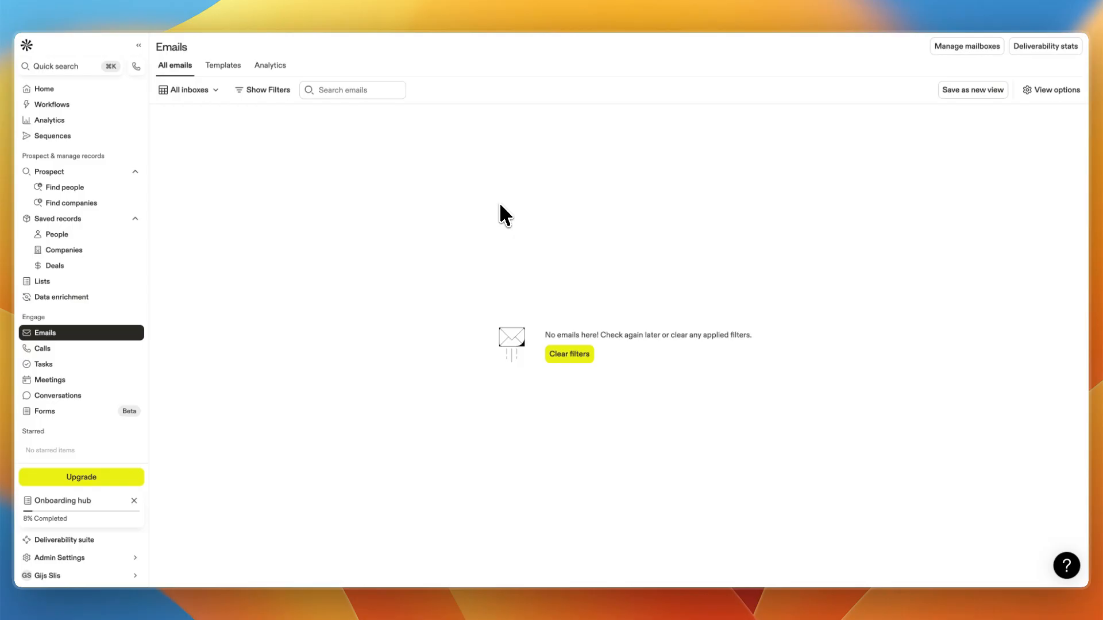
left_click(50, 171)
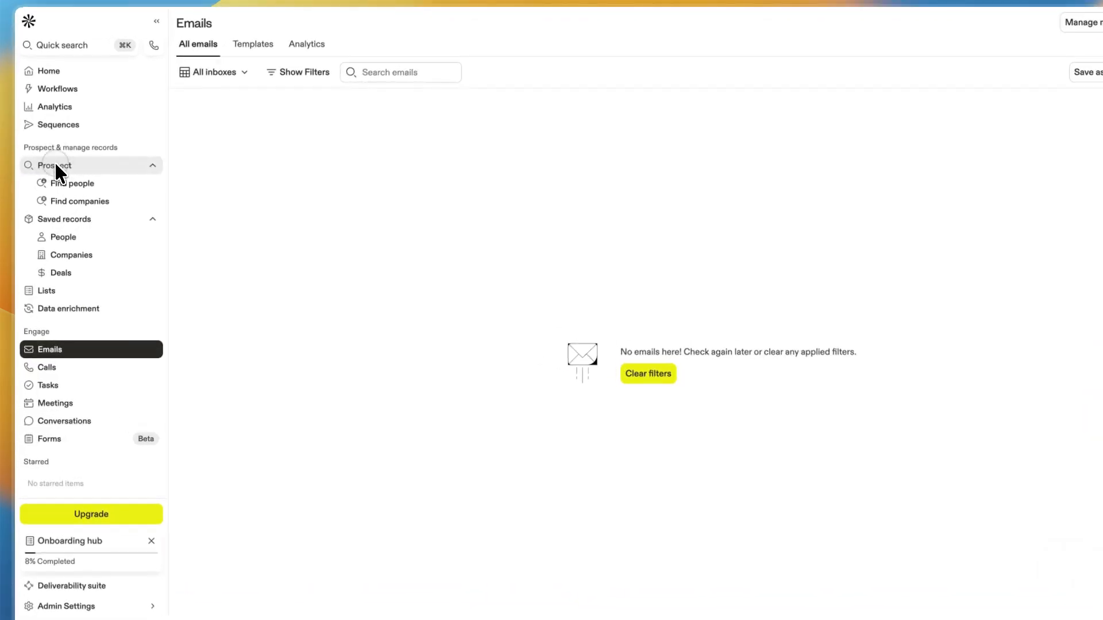
left_click(55, 164)
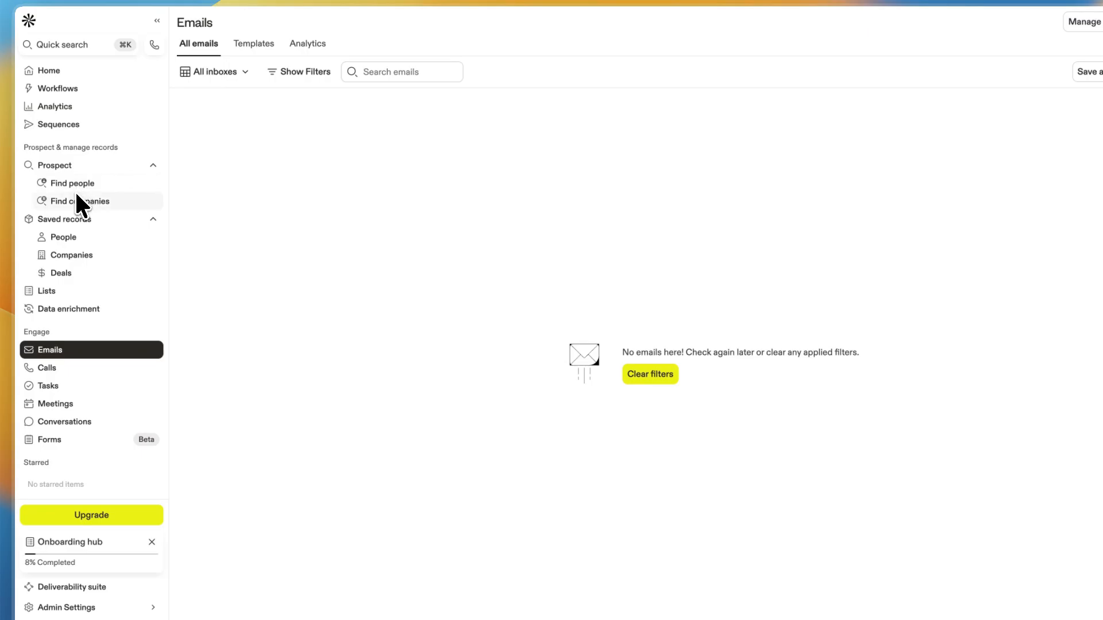
left_click(75, 182)
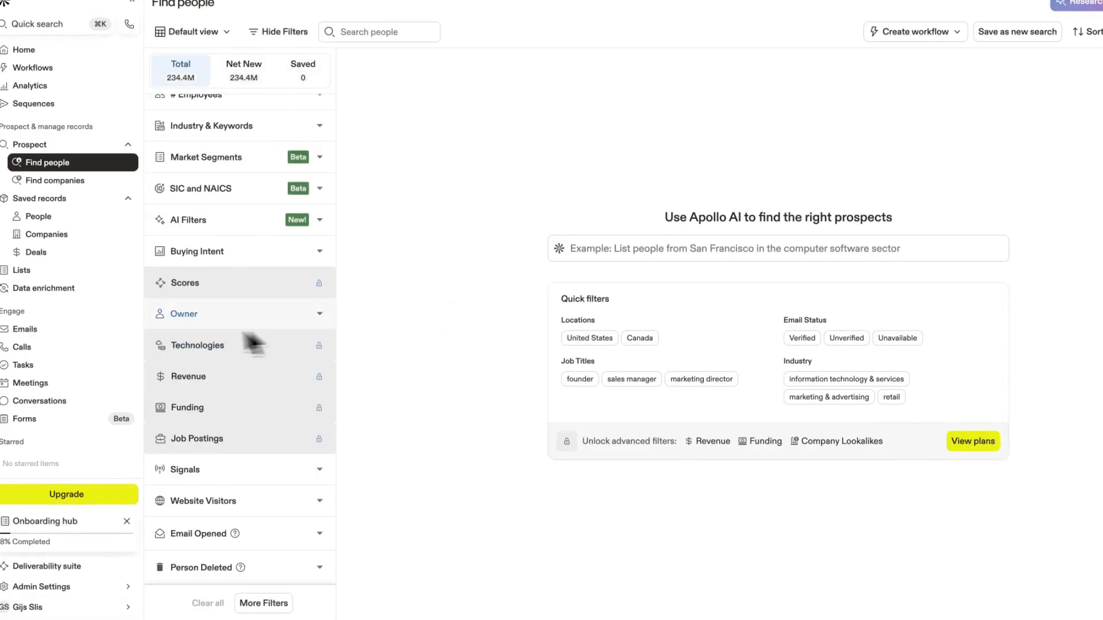
Open the upgrade plans page and review monthly billing prices for each edition.
left_click(219, 346)
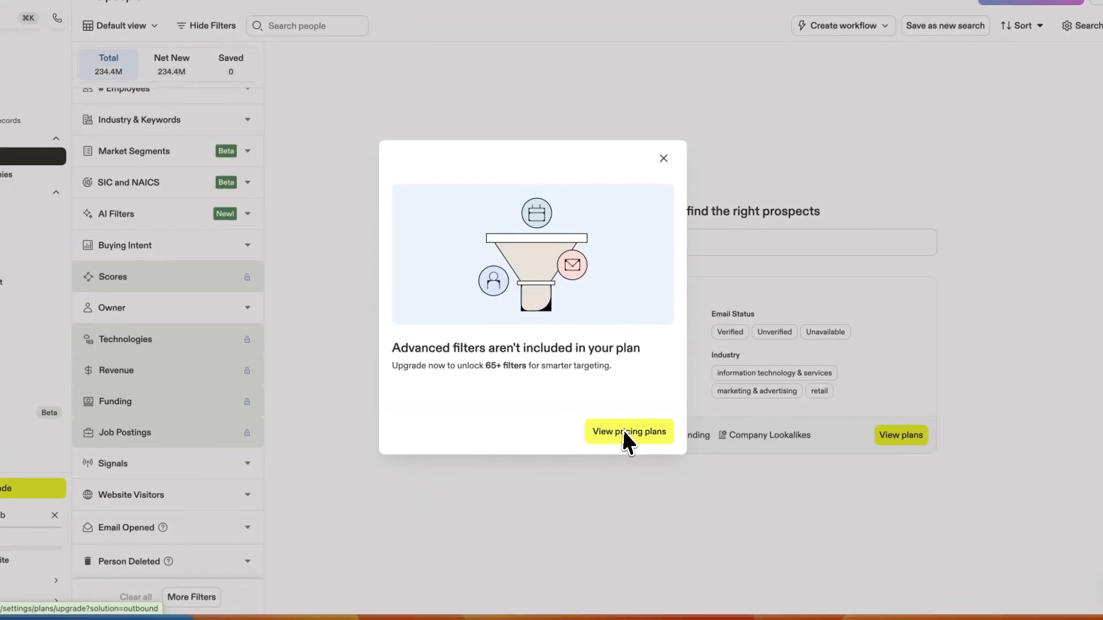
left_click(624, 434)
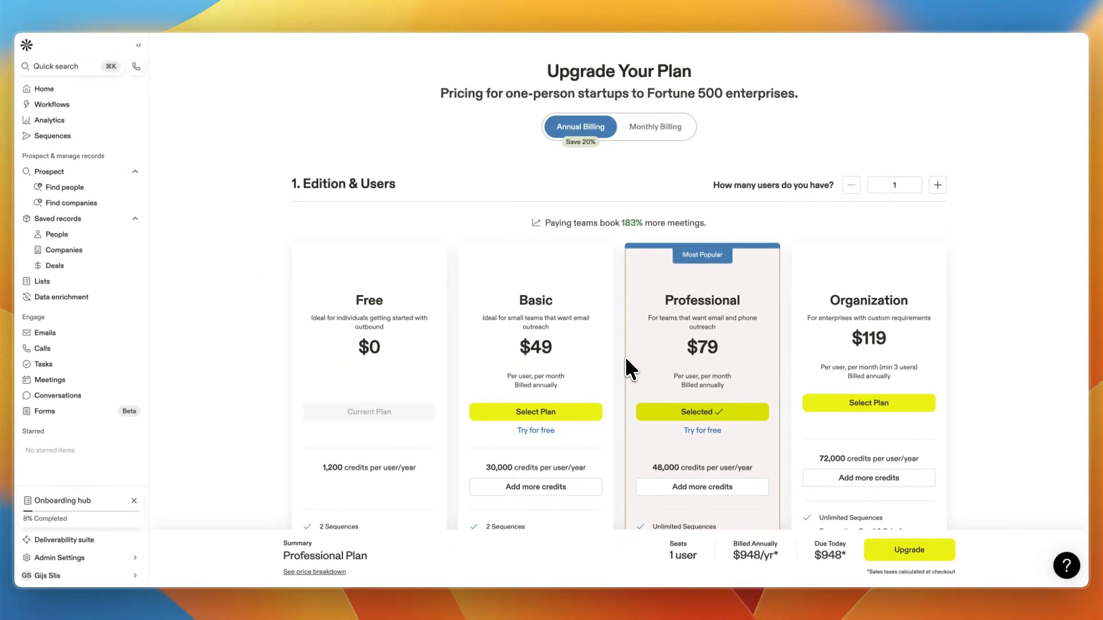
left_click(654, 127)
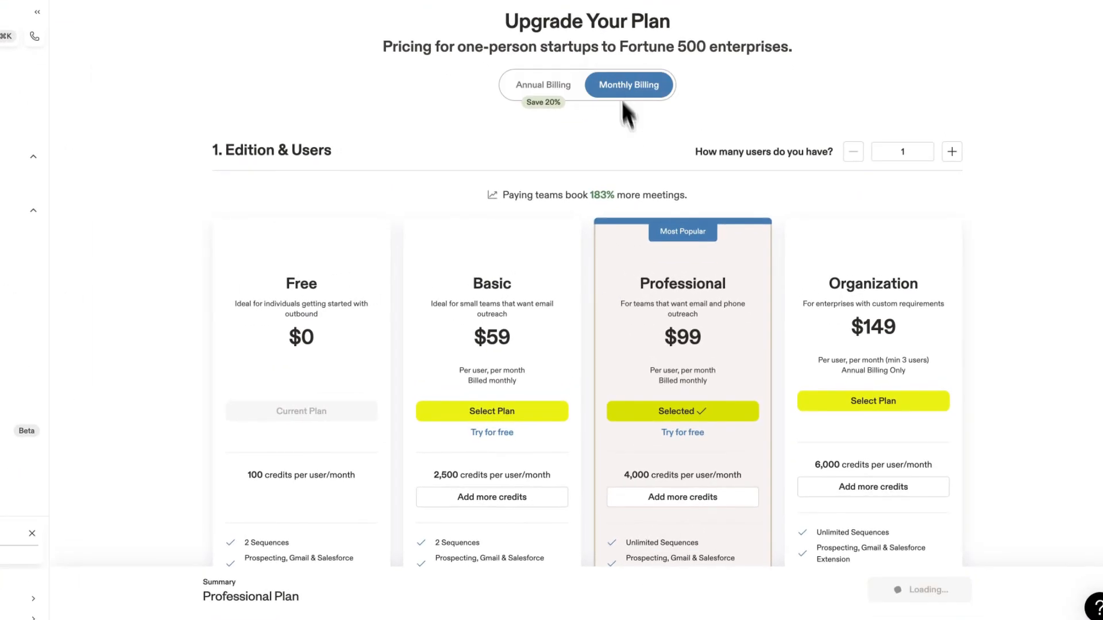
scroll(660, 310, "down", 3)
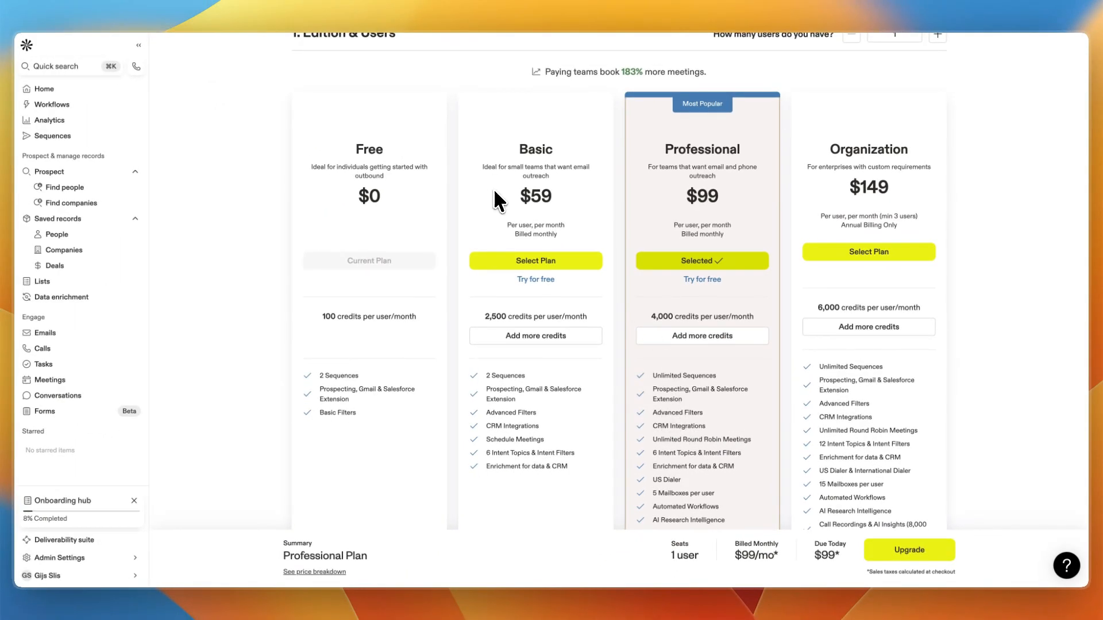
scroll(655, 311, "down", 1)
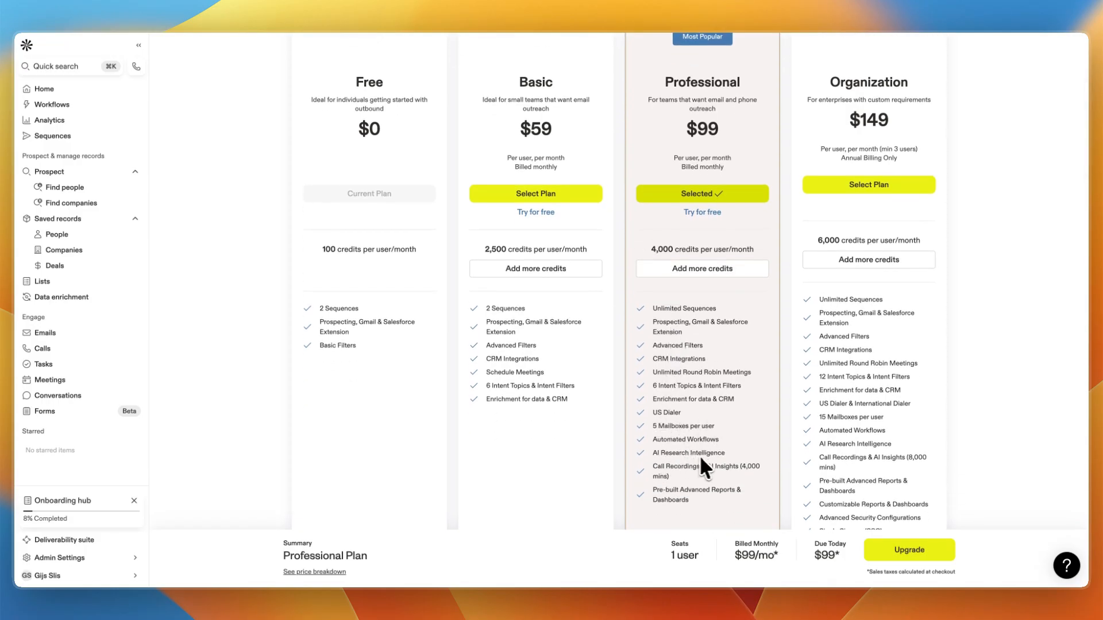
scroll(696, 479, "up", 2)
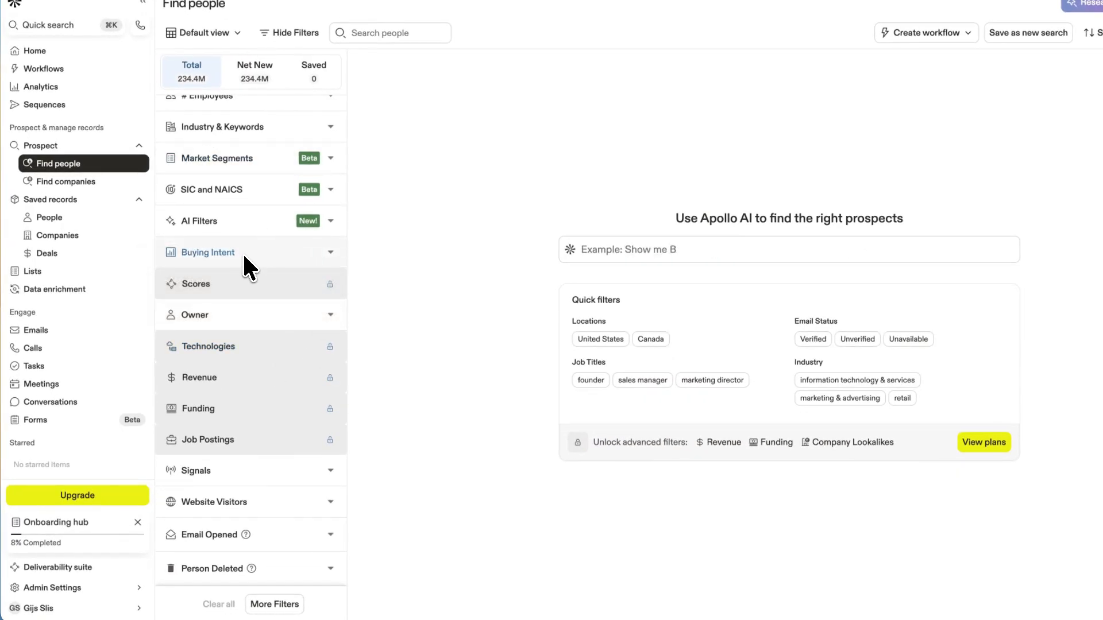
Filter the people search to companies with 11-20 employees.
left_click(262, 224)
scroll(271, 272, "down", 2)
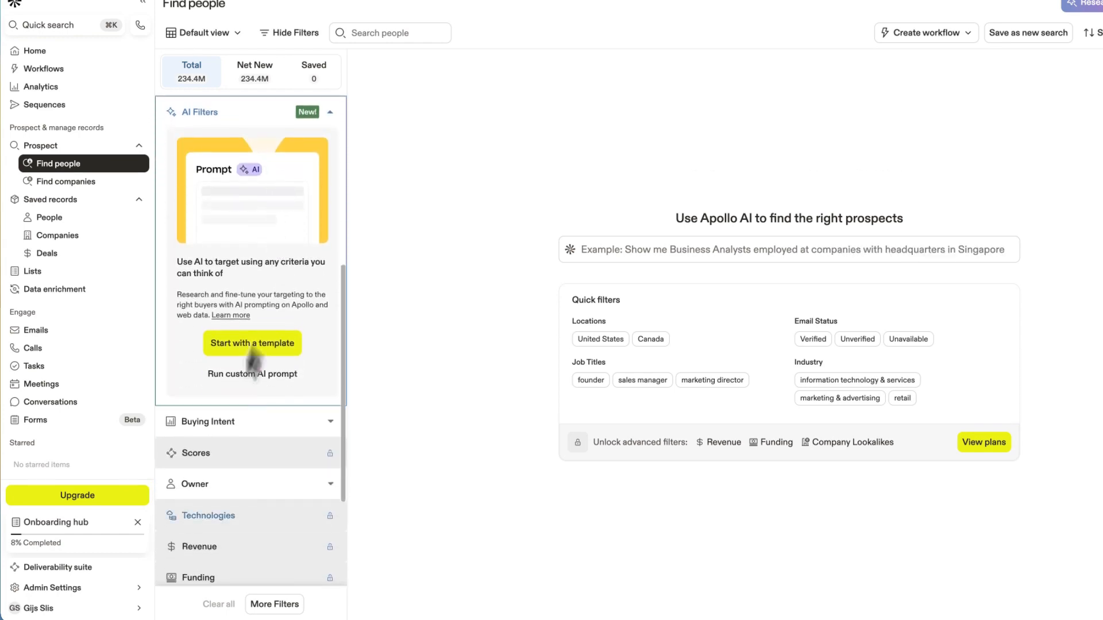
left_click(207, 415)
scroll(275, 445, "up", 6)
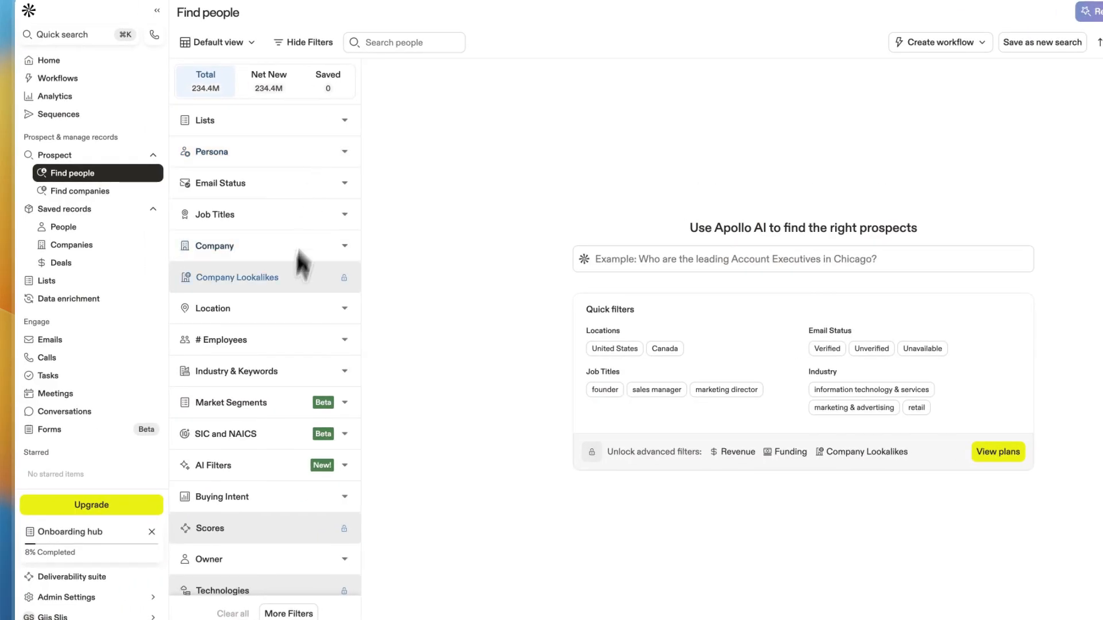
left_click(262, 345)
left_click(213, 417)
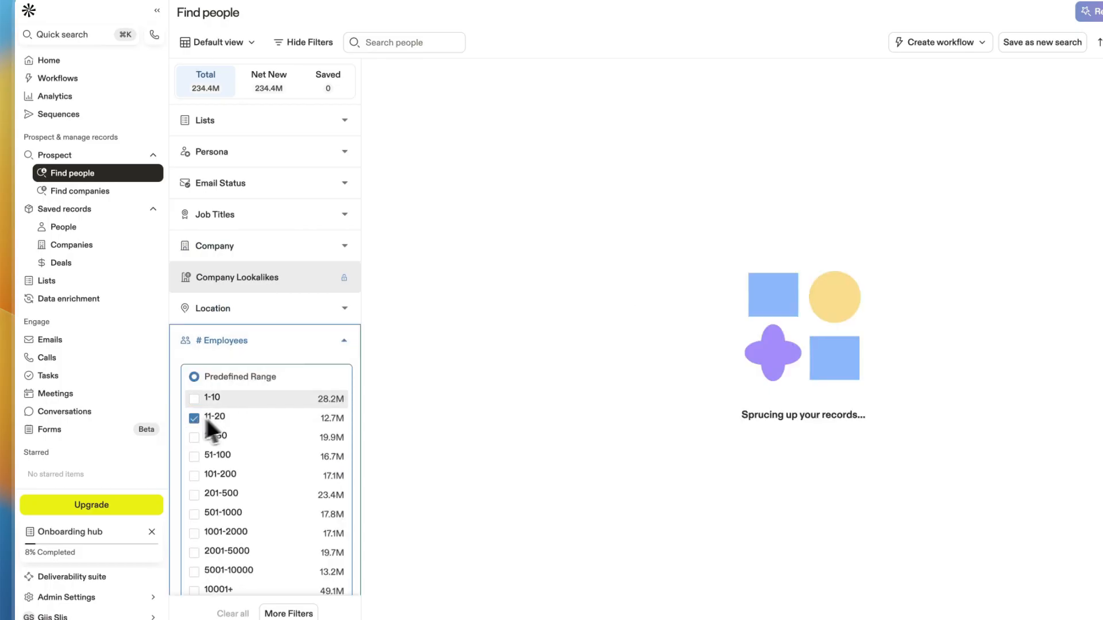
Filter contacts by location to United States.
left_click(345, 341)
left_click(256, 304)
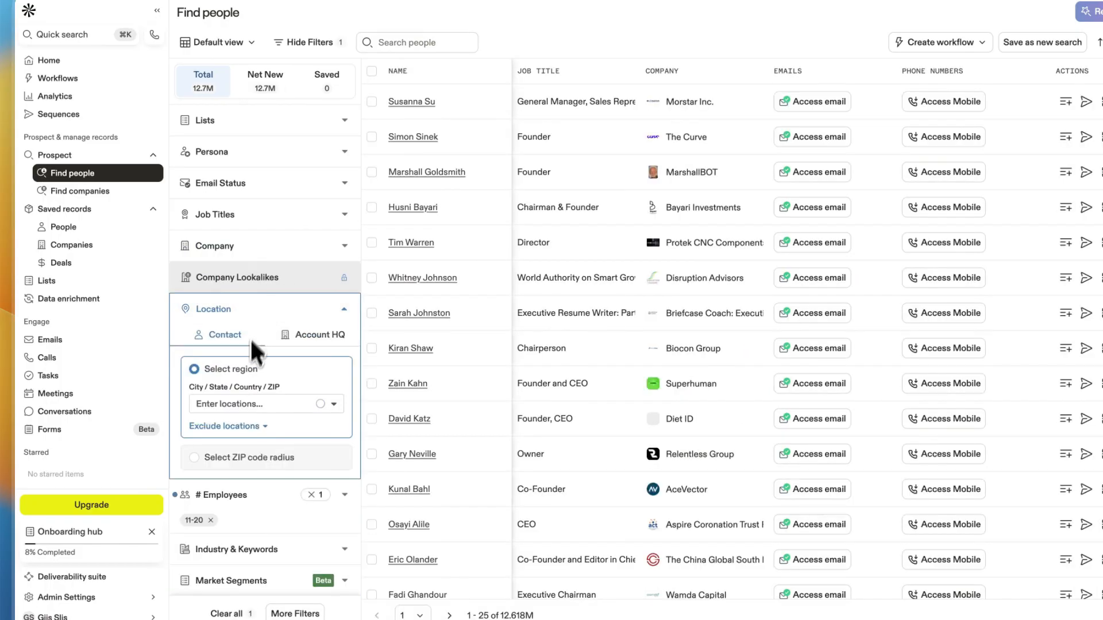
left_click(249, 399)
type("united")
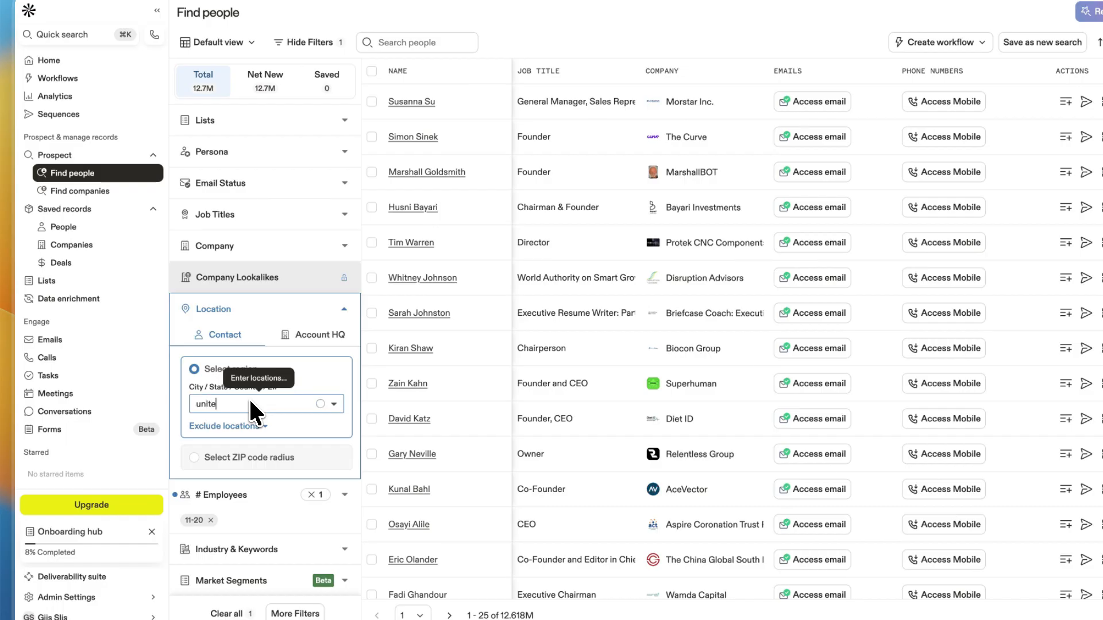
type(" st")
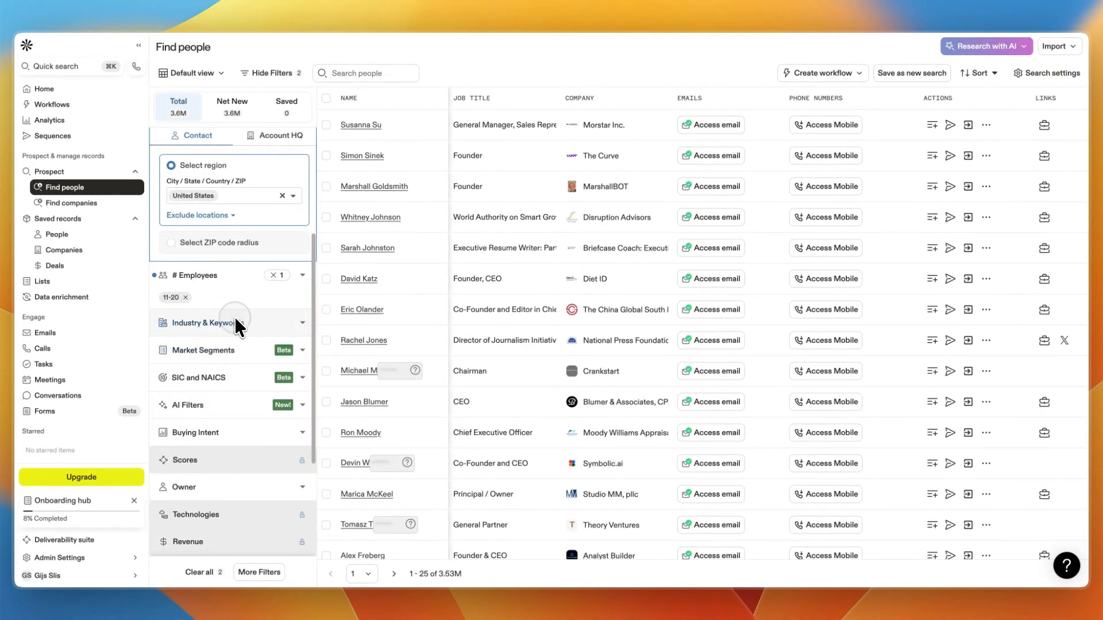
Add ecommerce as an included company keyword in the Industry & Keywords filter.
left_click(233, 318)
left_click(210, 328)
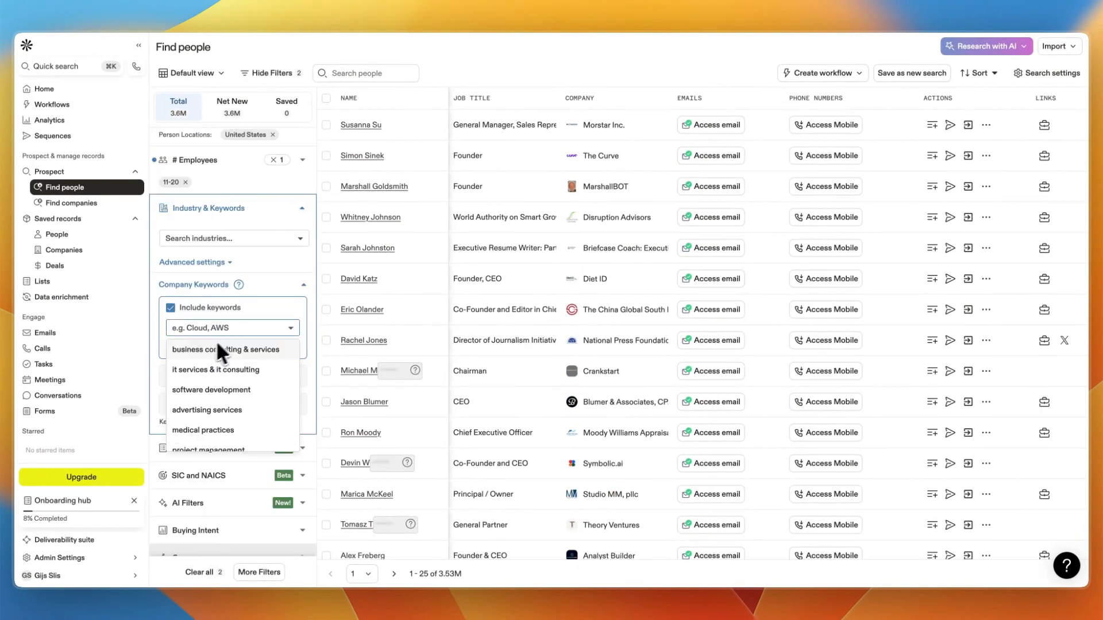
type("ecommerce")
key("Return")
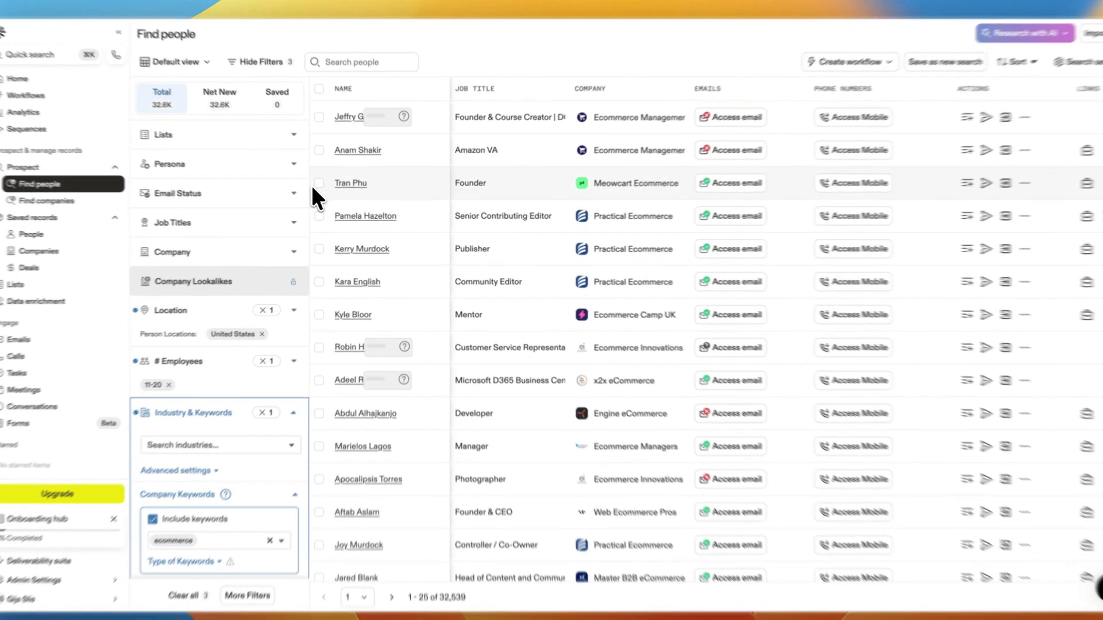
Select the first three contacts in the results list.
left_click(325, 186)
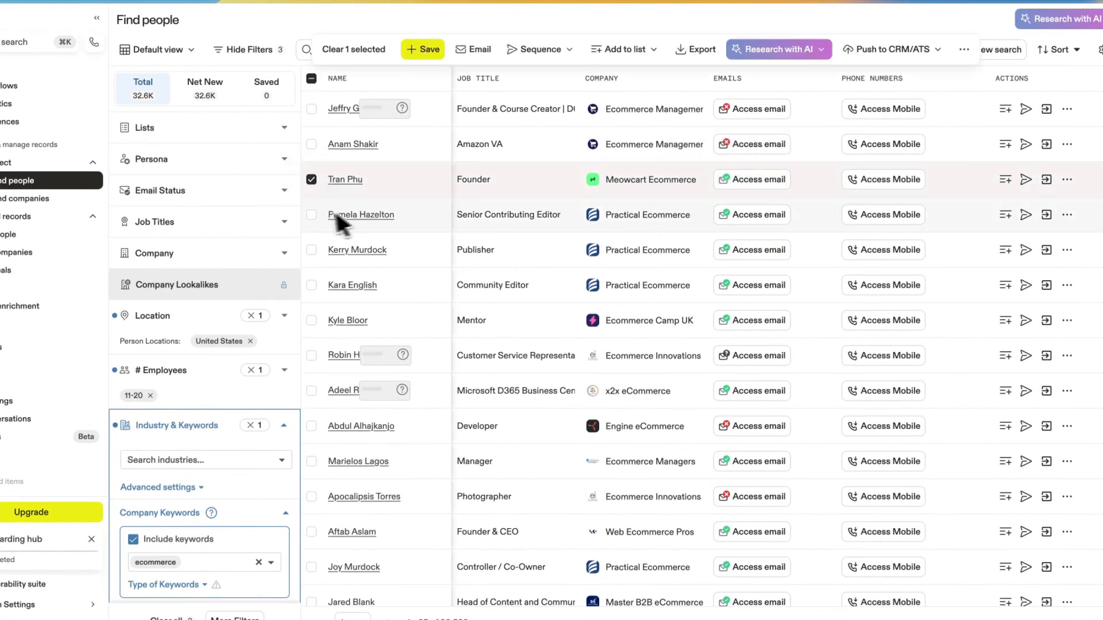
left_click(312, 215)
left_click(313, 248)
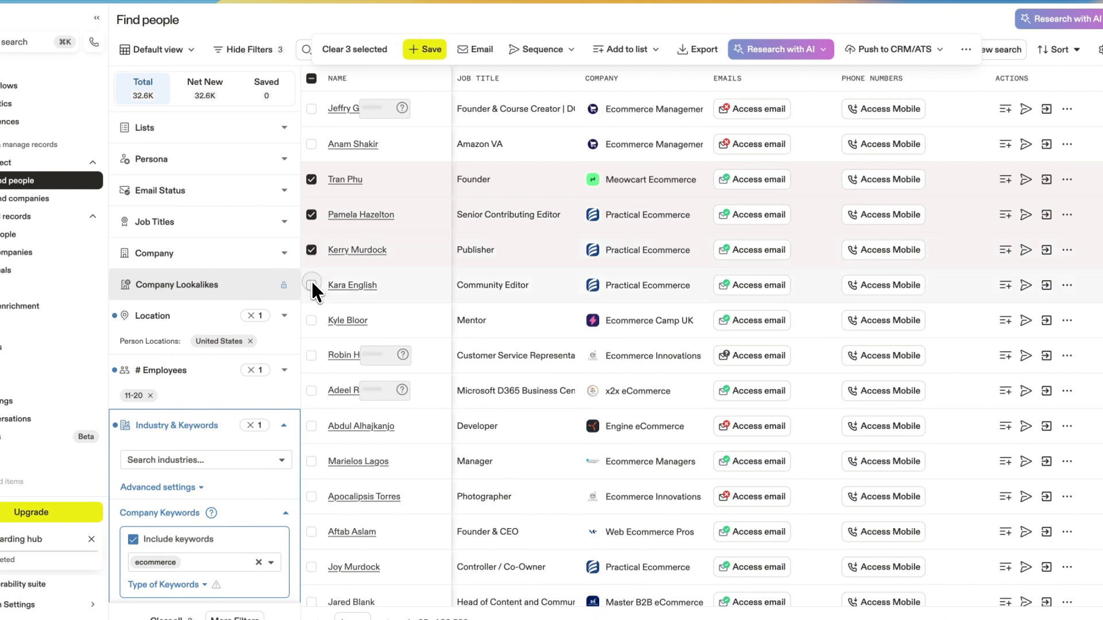
Select two more contacts and start saving the five selected contacts to a new list named 1.
left_click(312, 282)
left_click(312, 319)
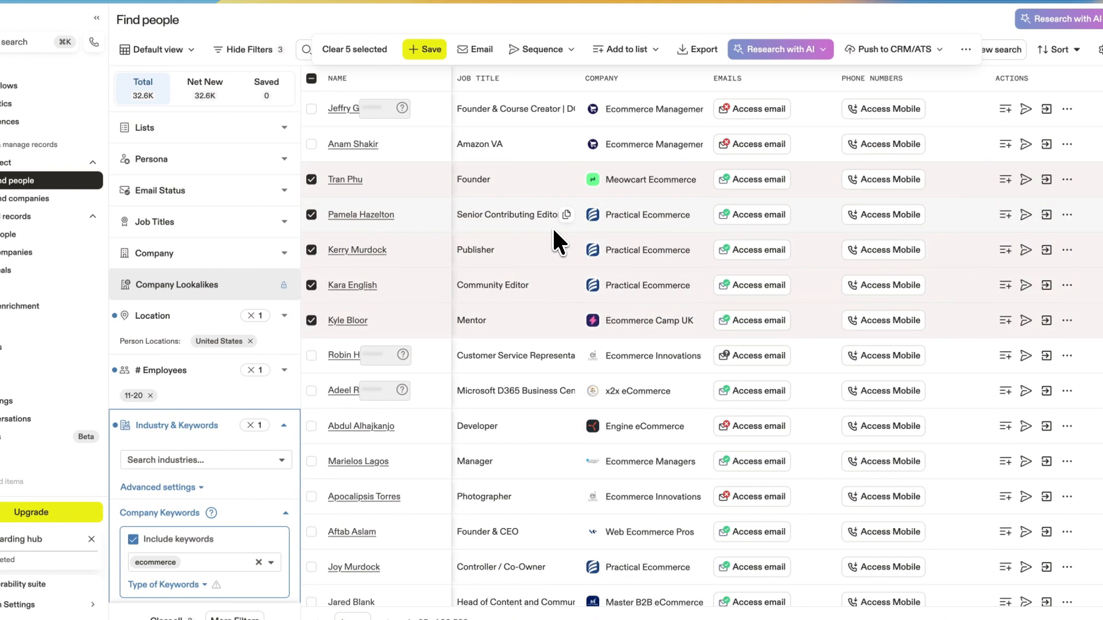
left_click(422, 48)
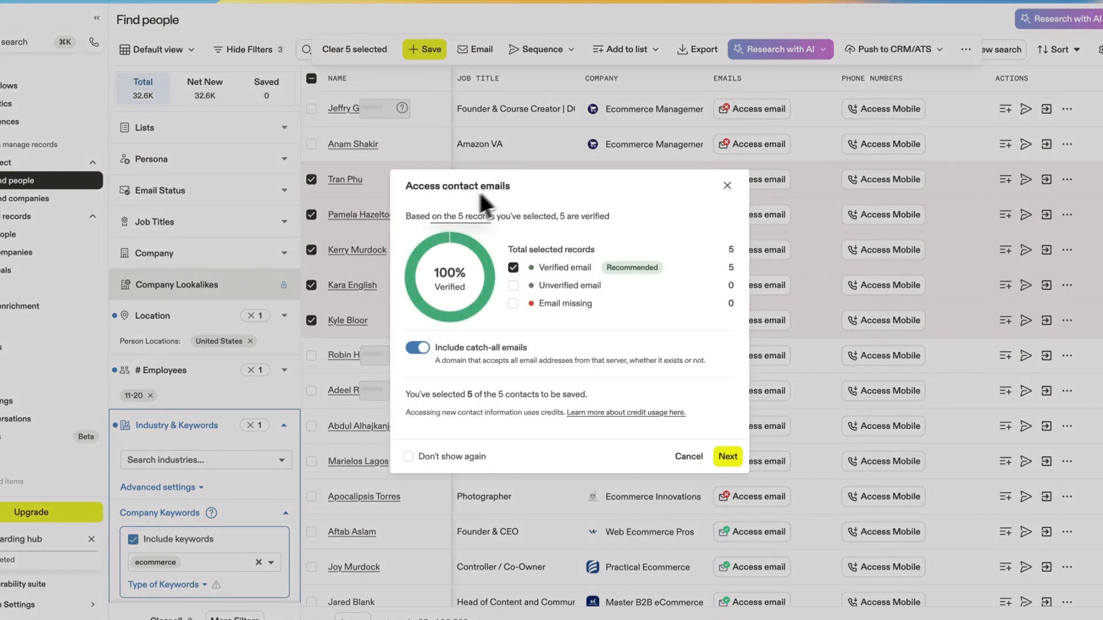
left_click(728, 457)
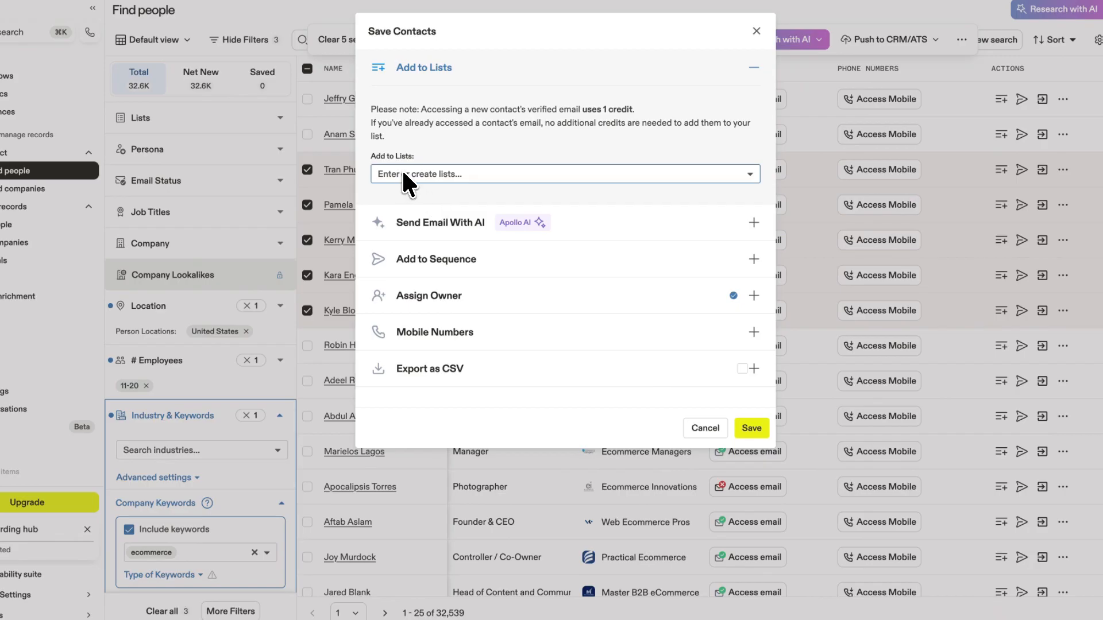
type("1")
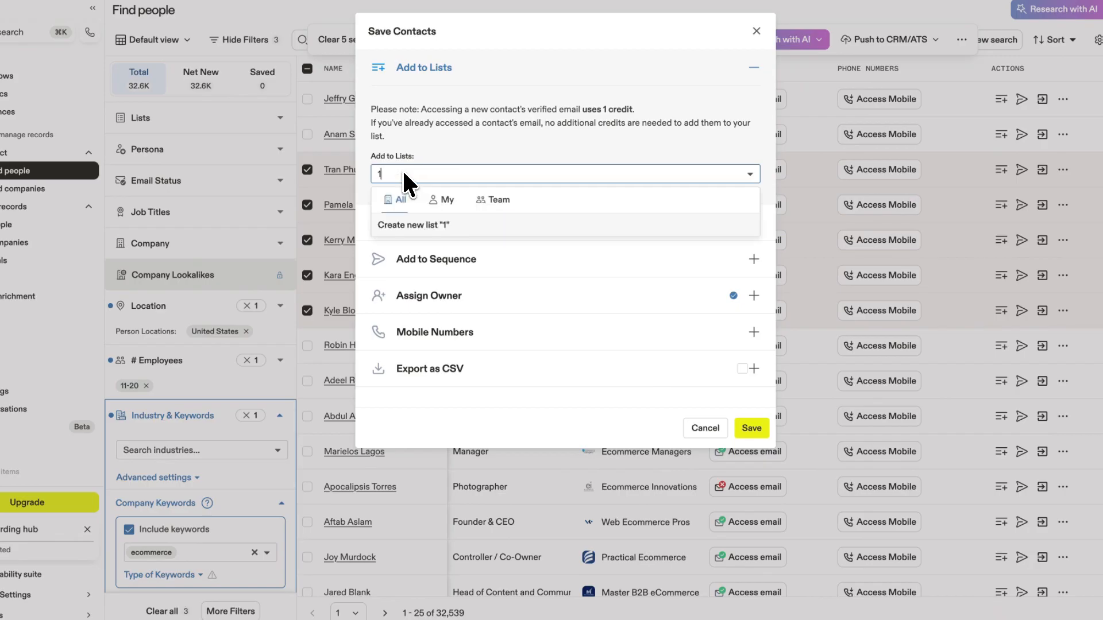
left_click(437, 222)
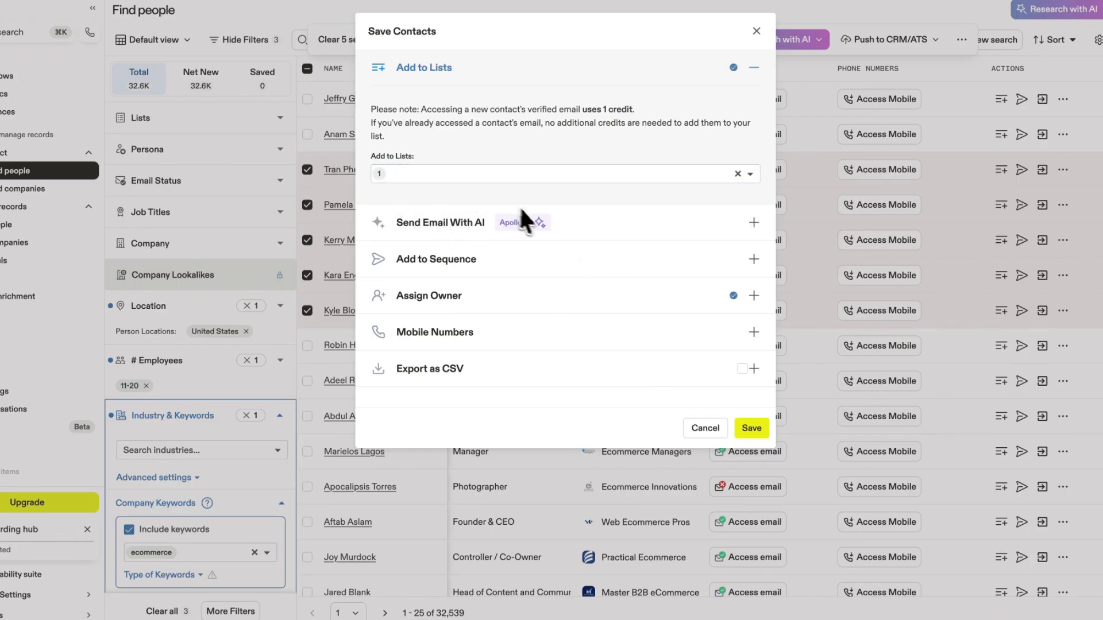
Create a new sequence from The Quick Pitch Cold Calling Script call-based template.
left_click(493, 262)
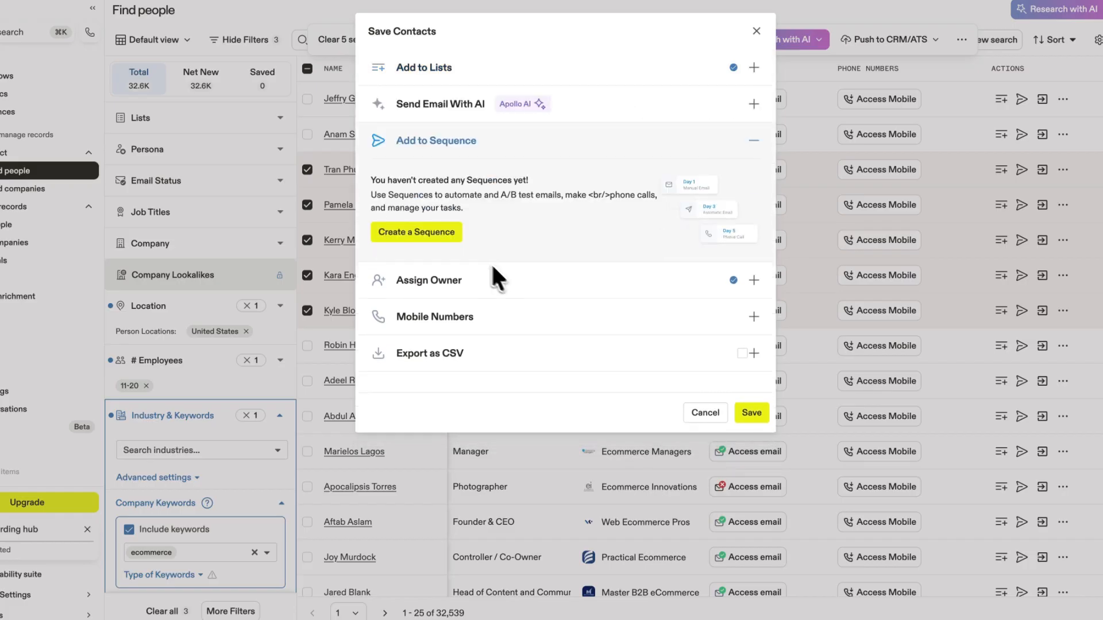
left_click(432, 231)
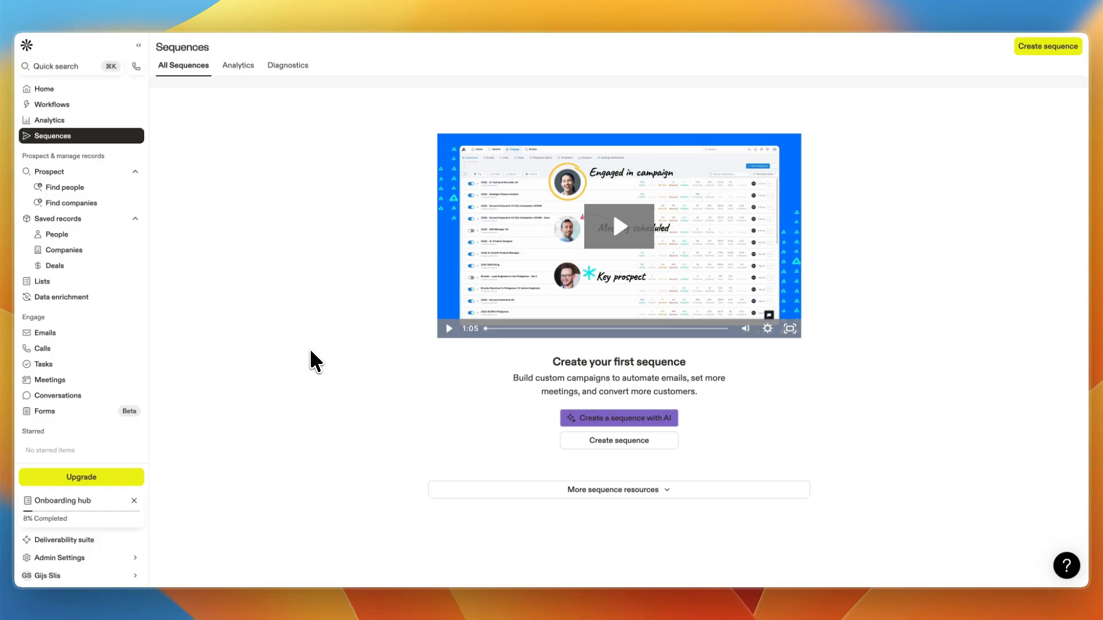
left_click(619, 440)
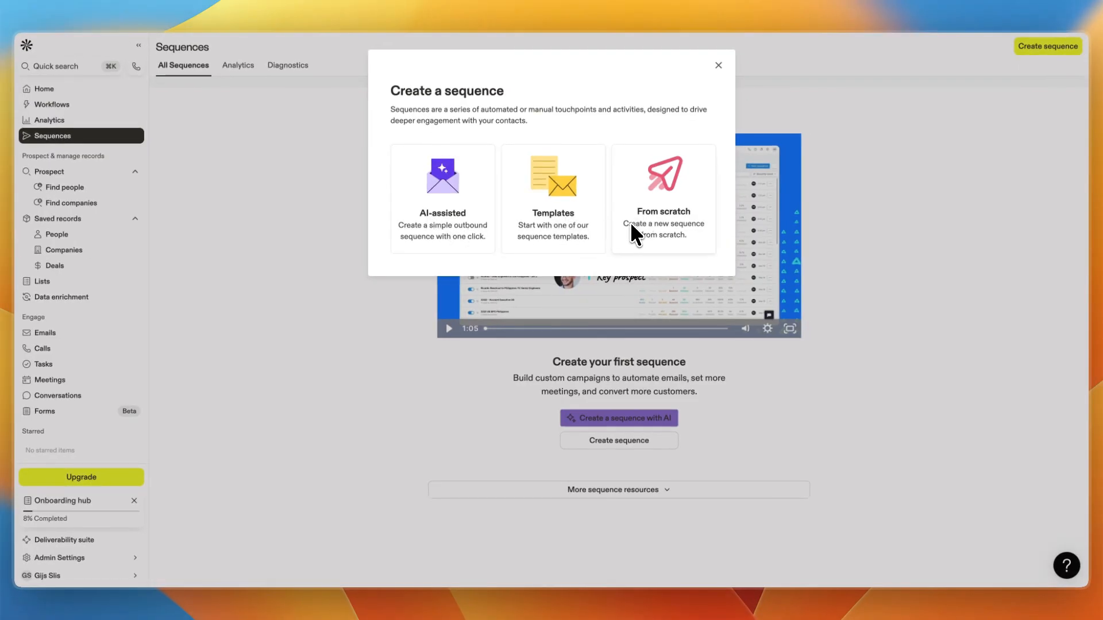
left_click(569, 215)
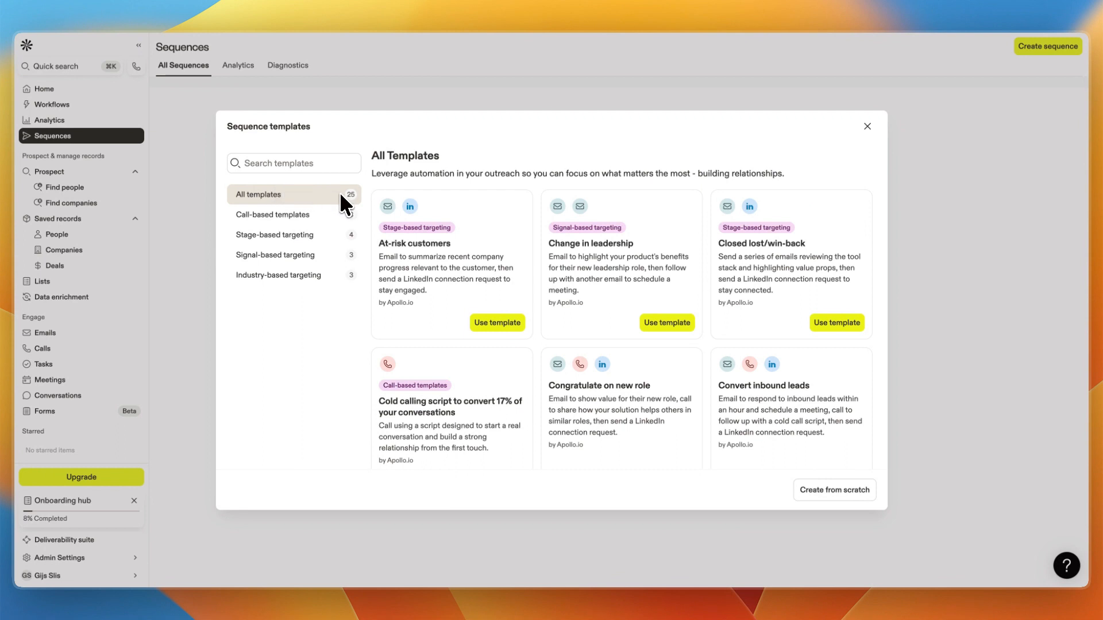
left_click(264, 213)
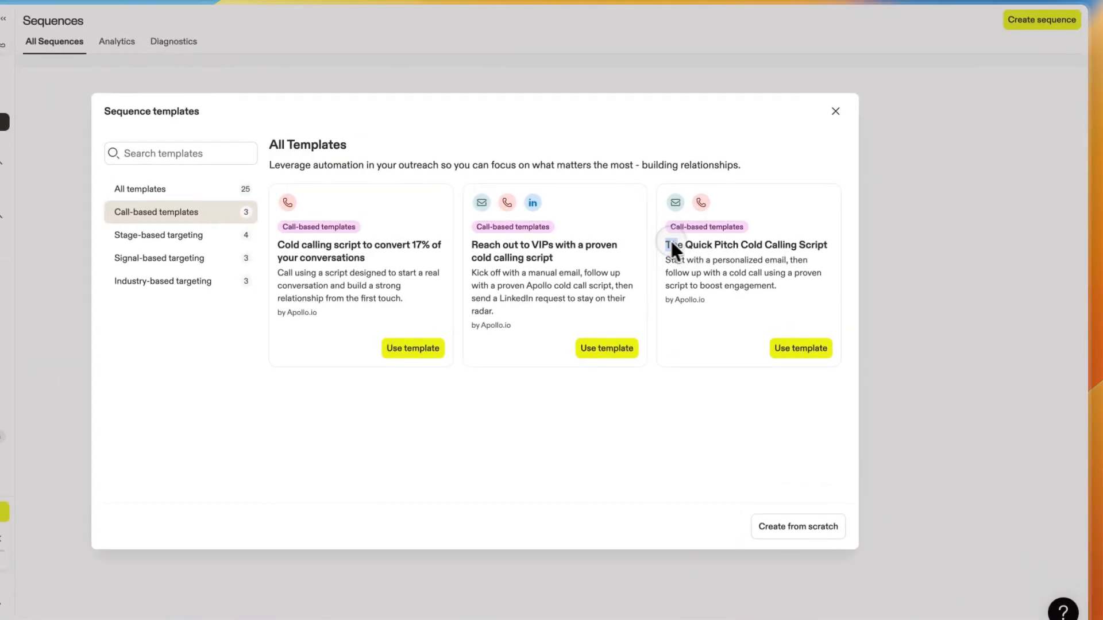
left_click_drag(722, 244, 859, 247)
left_click(792, 347)
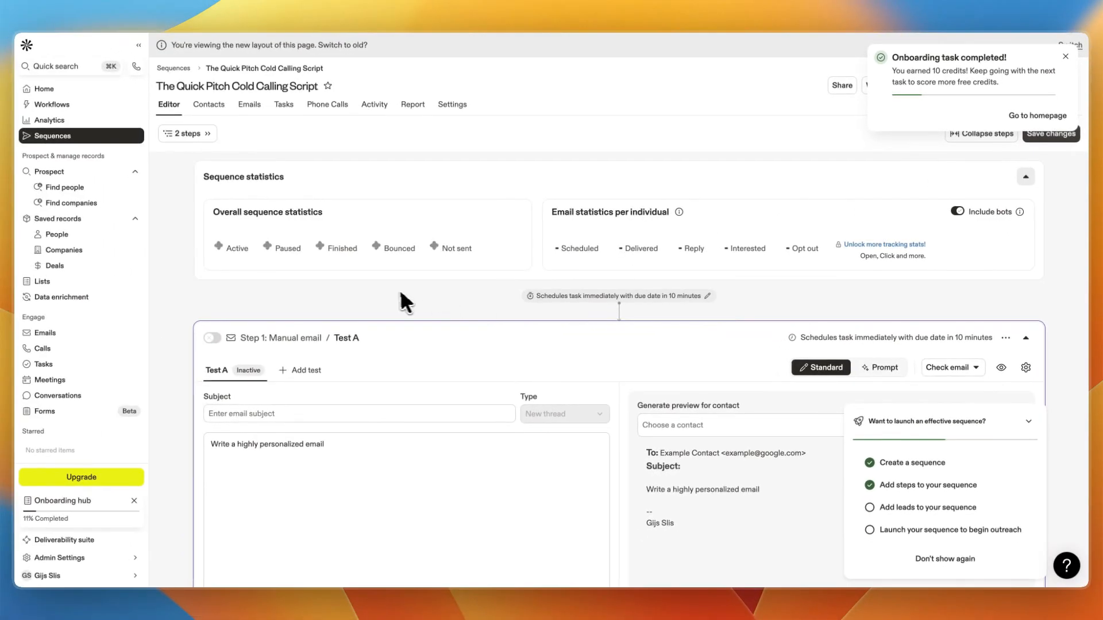
Delete the manual email step from the sequence in the sequence steps panel.
scroll(381, 292, "down", 10)
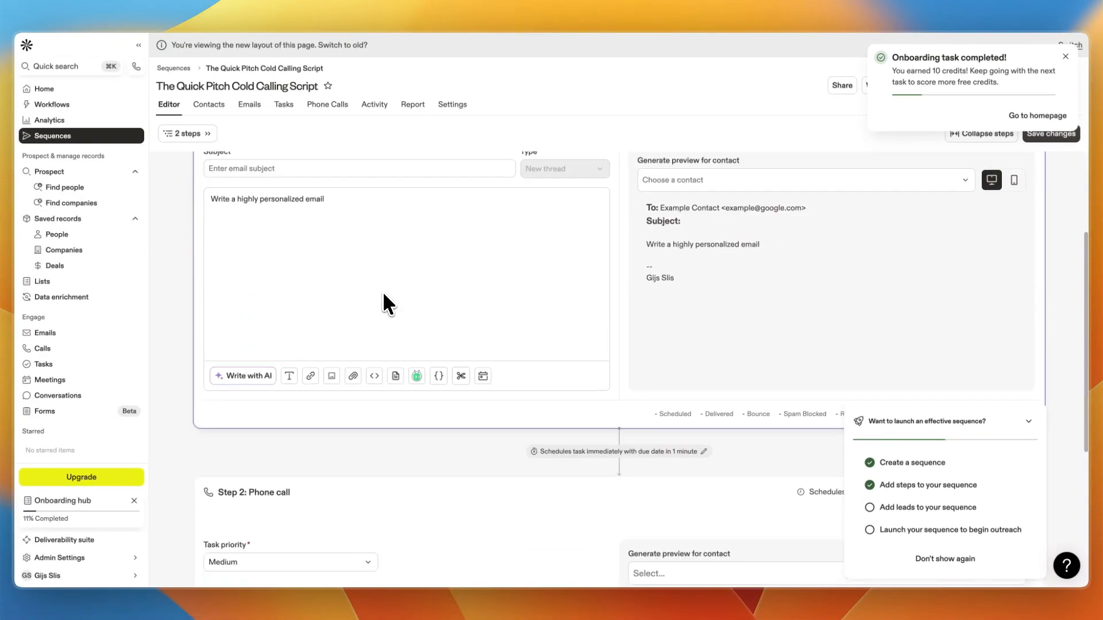
scroll(378, 292, "up", 7)
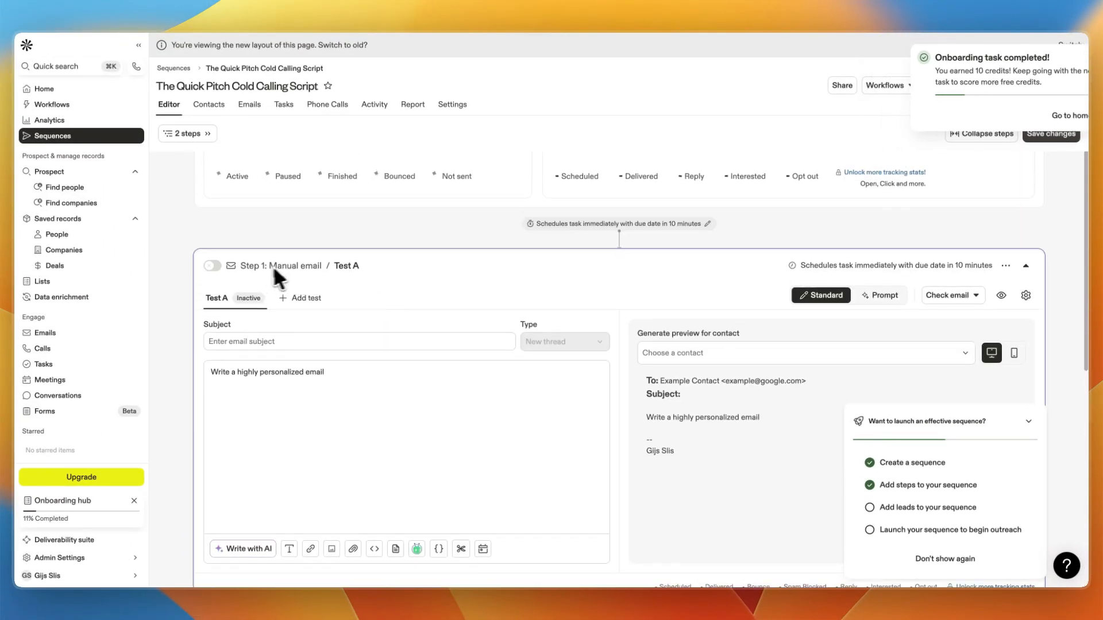
scroll(333, 270, "down", 8)
scroll(282, 213, "up", 6)
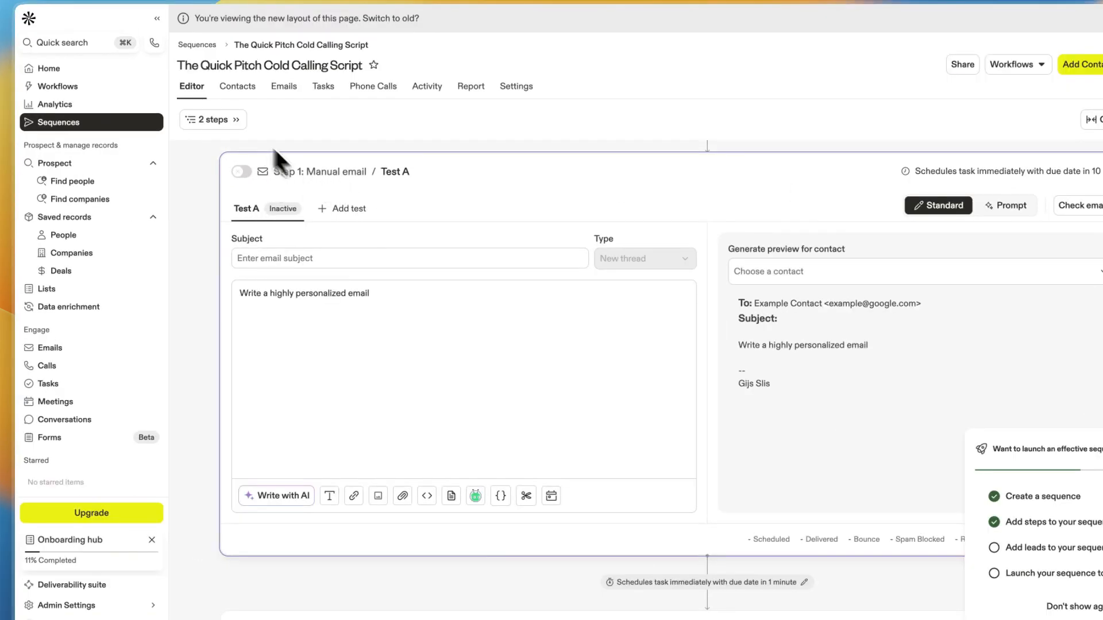
left_click(232, 115)
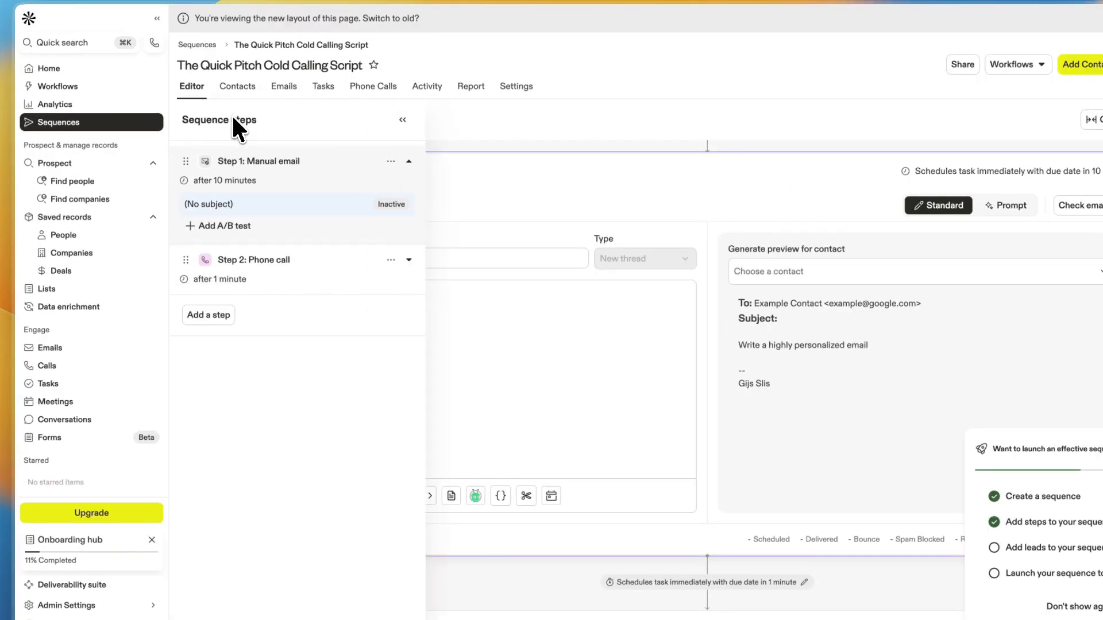
left_click(391, 162)
left_click(413, 240)
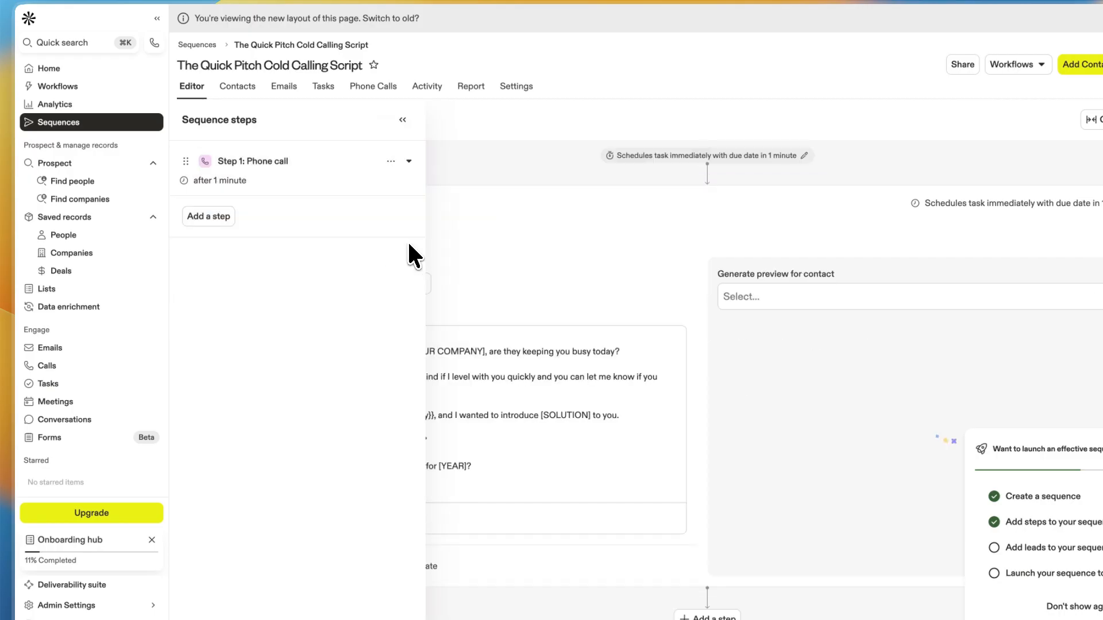
Add an automatic email step and move it above the phone call step.
left_click(209, 216)
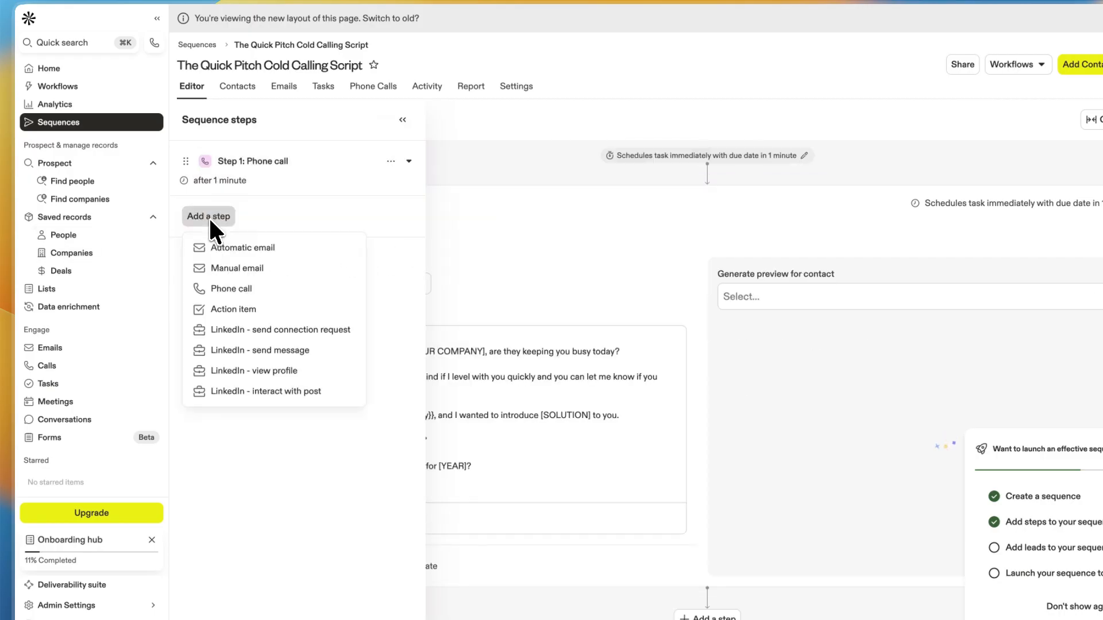
left_click(241, 249)
left_click_drag(187, 211, 191, 154)
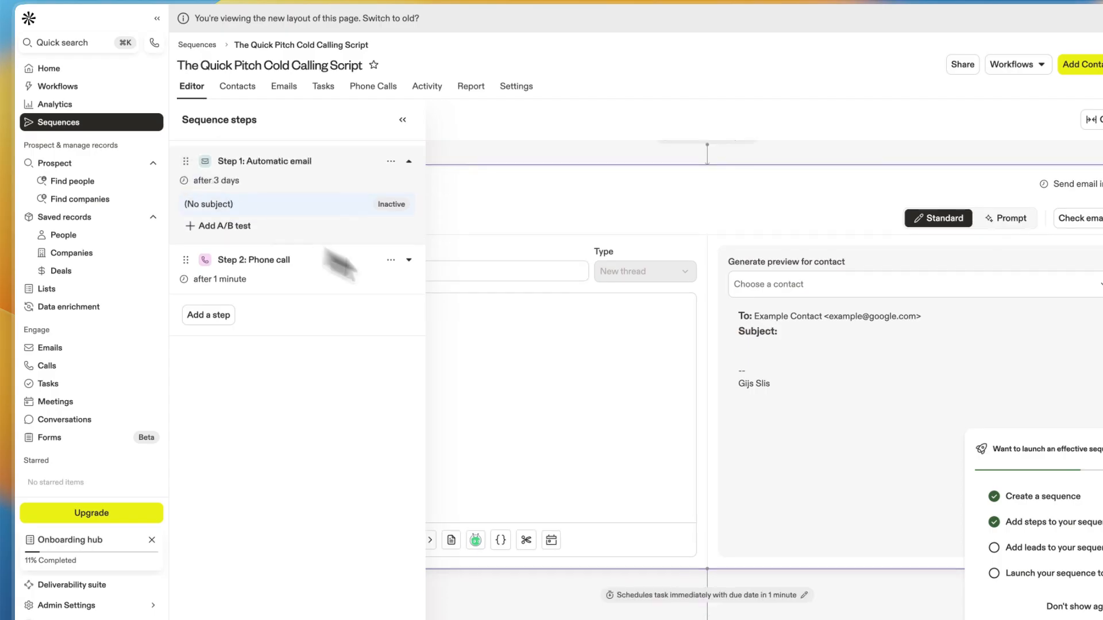
left_click(403, 120)
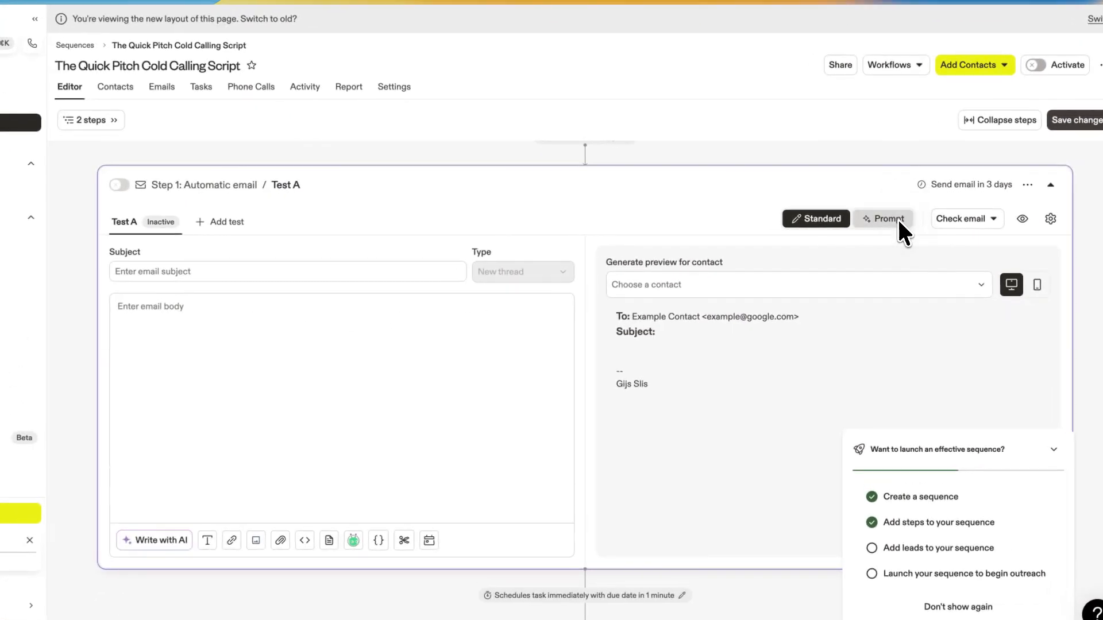
Switch the email to Prompt mode and apply the Signal based Personalization Email prompt template.
left_click(897, 218)
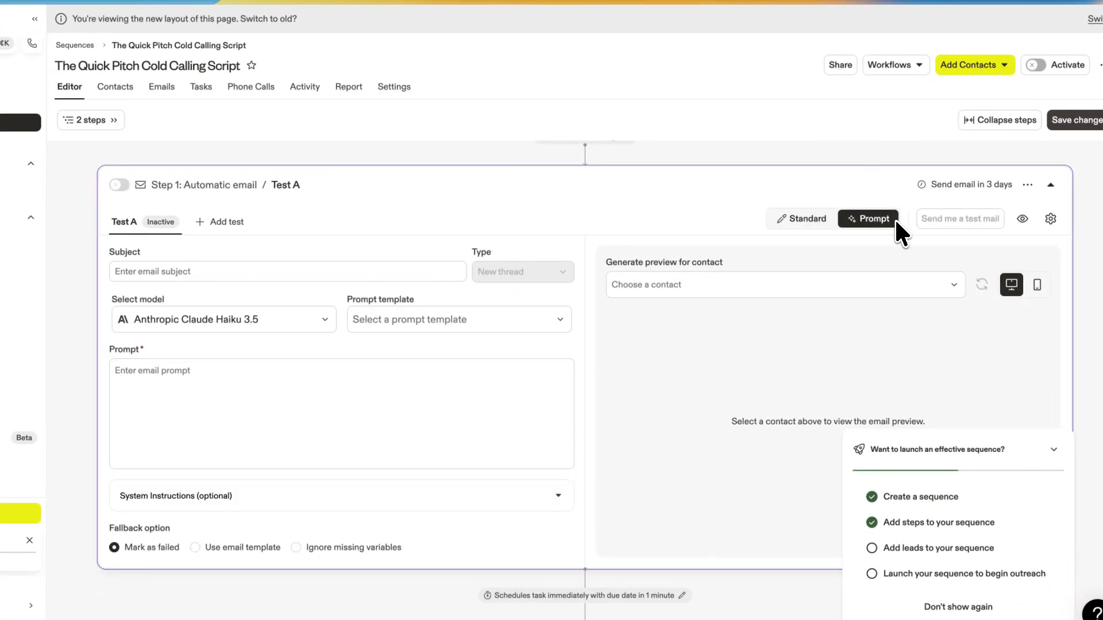
left_click(307, 308)
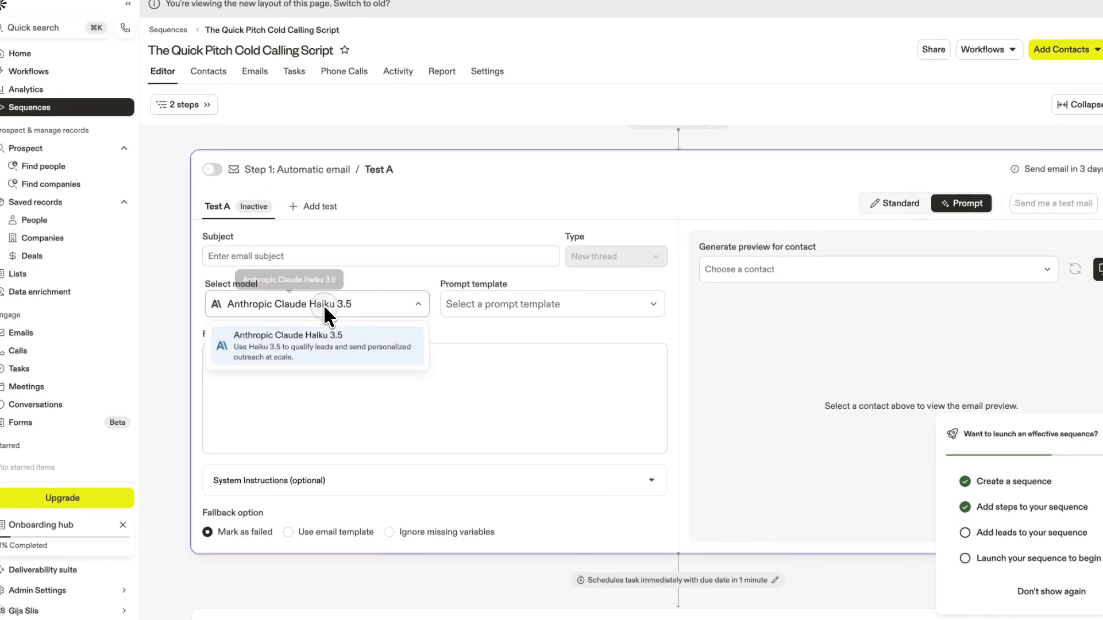
left_click(474, 305)
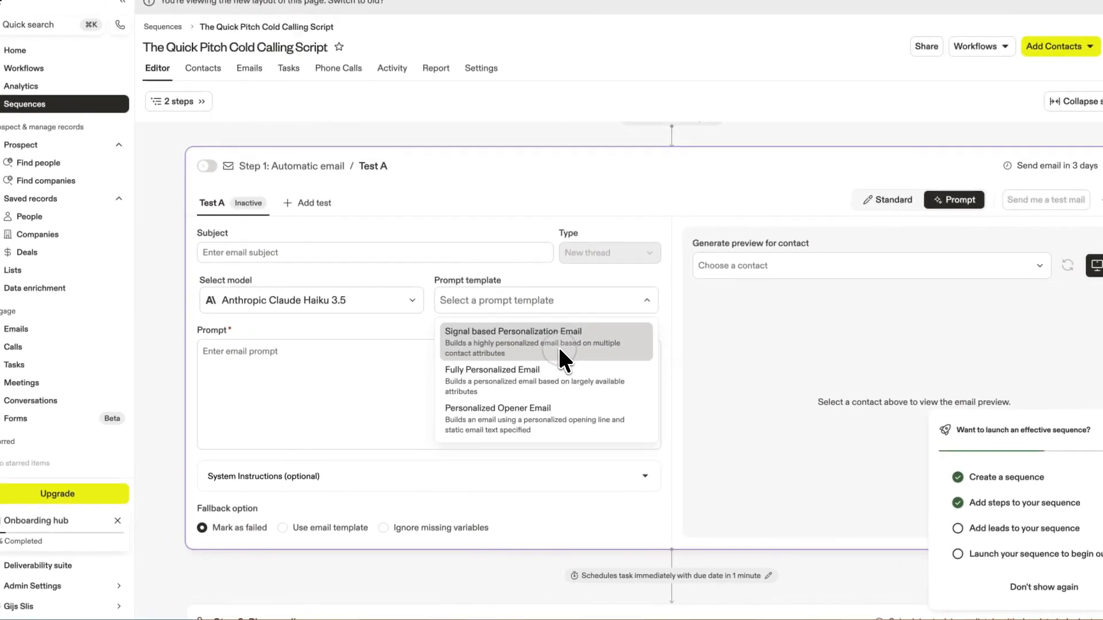
left_click(518, 346)
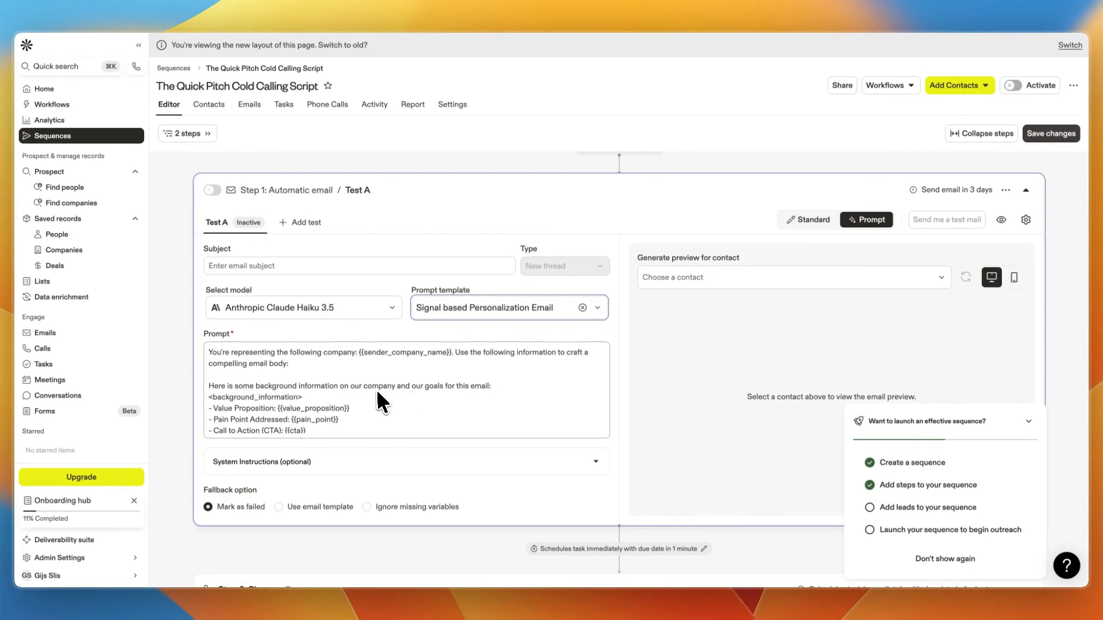
scroll(448, 396, "down", 10)
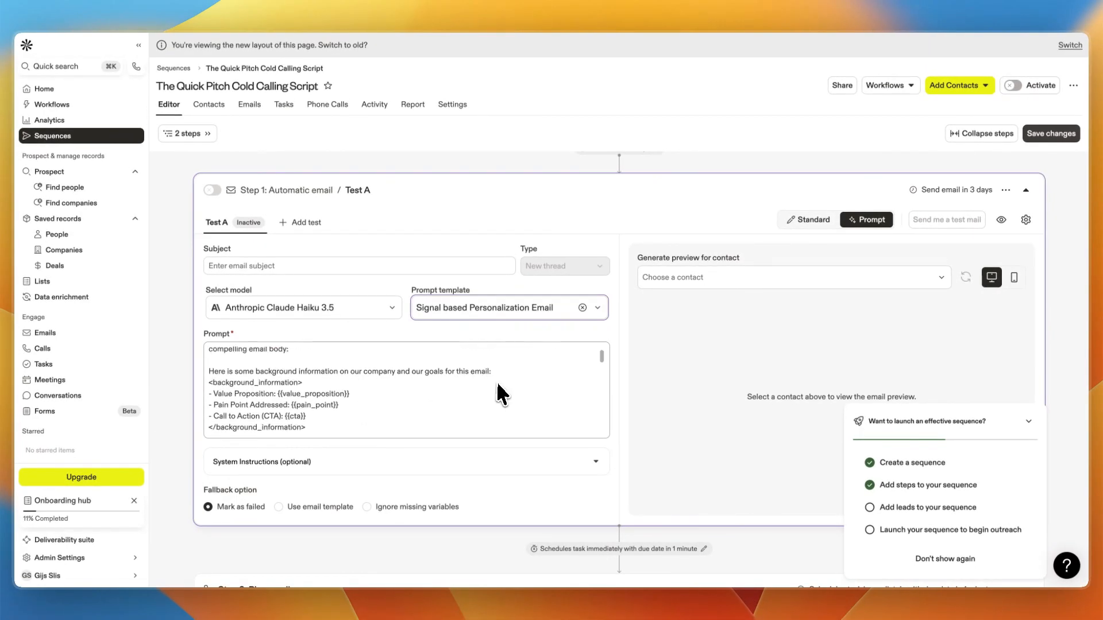
scroll(495, 381, "down", 10)
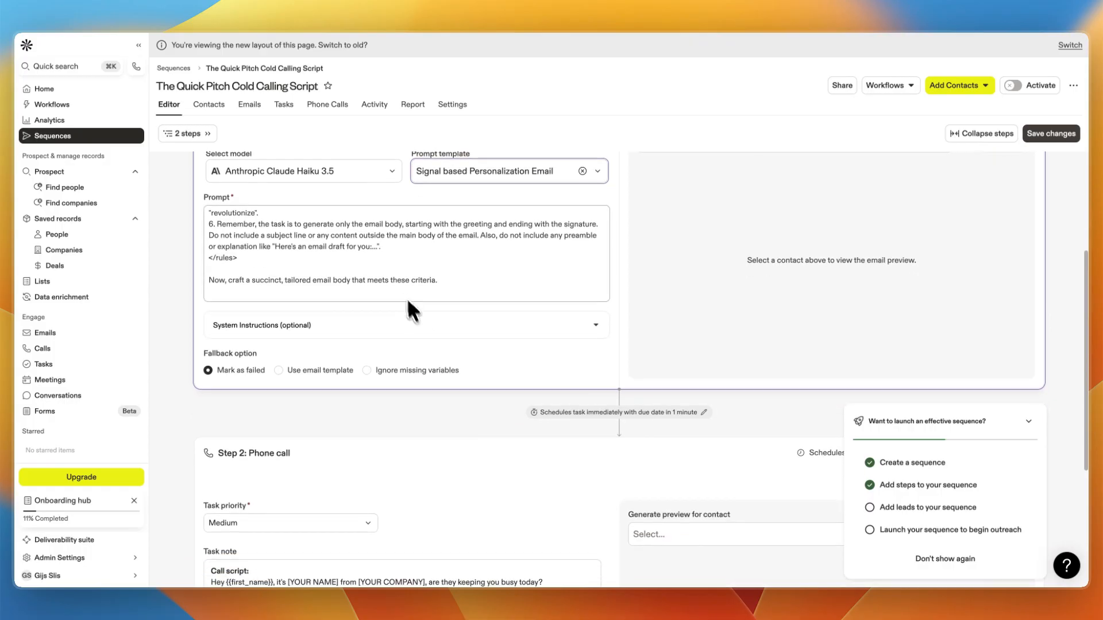
scroll(405, 258, "up", 12)
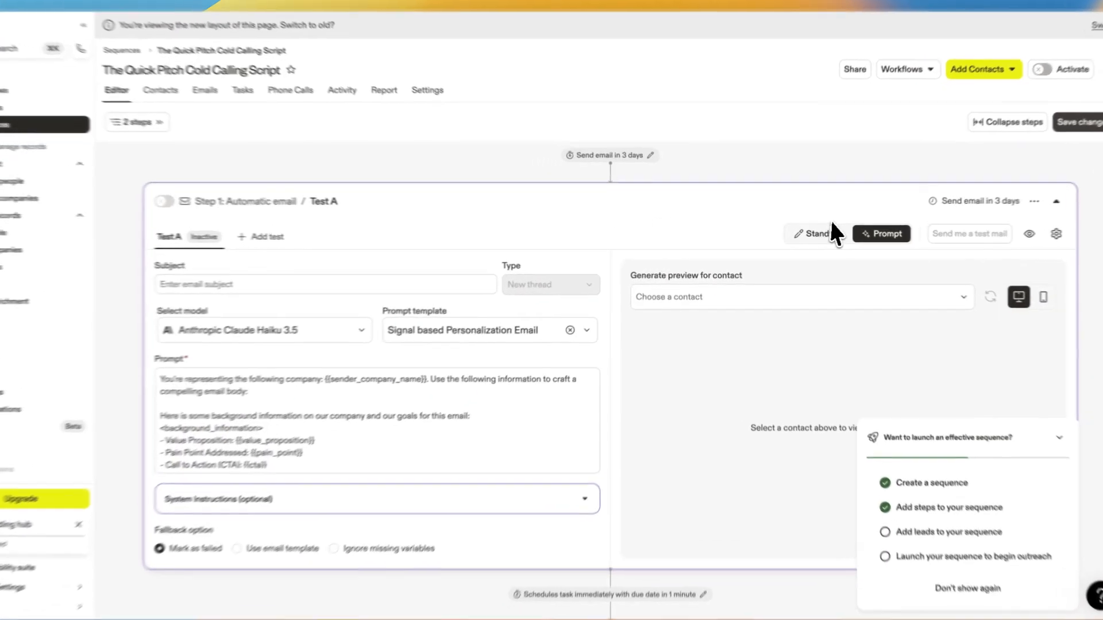
Return the email to Standard mode and write Hi as the body.
left_click(824, 232)
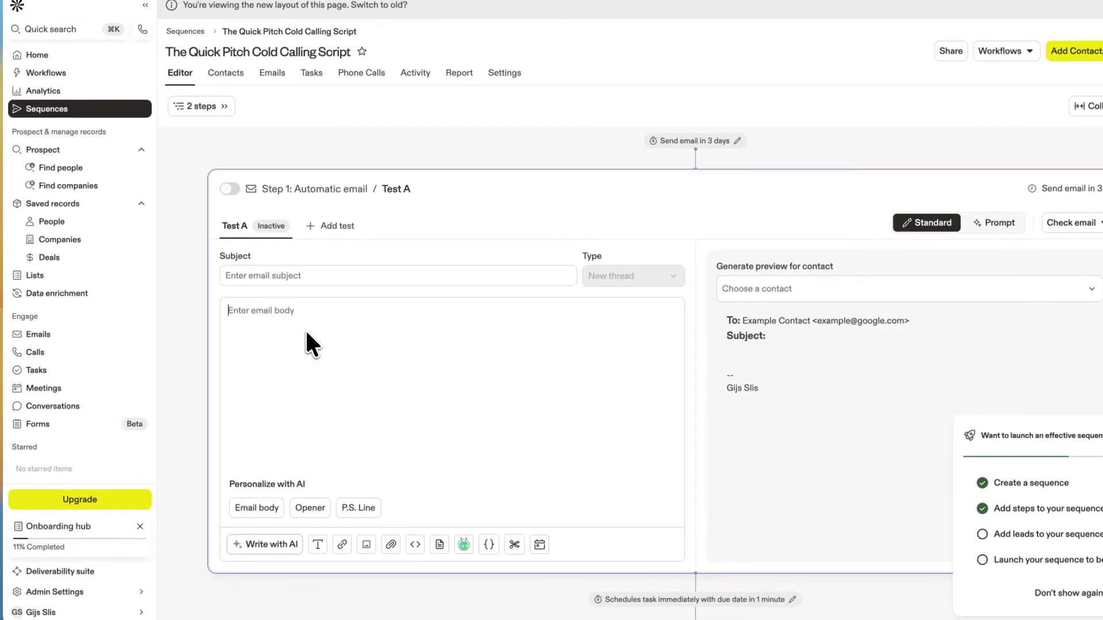
left_click(306, 333)
type("Hi")
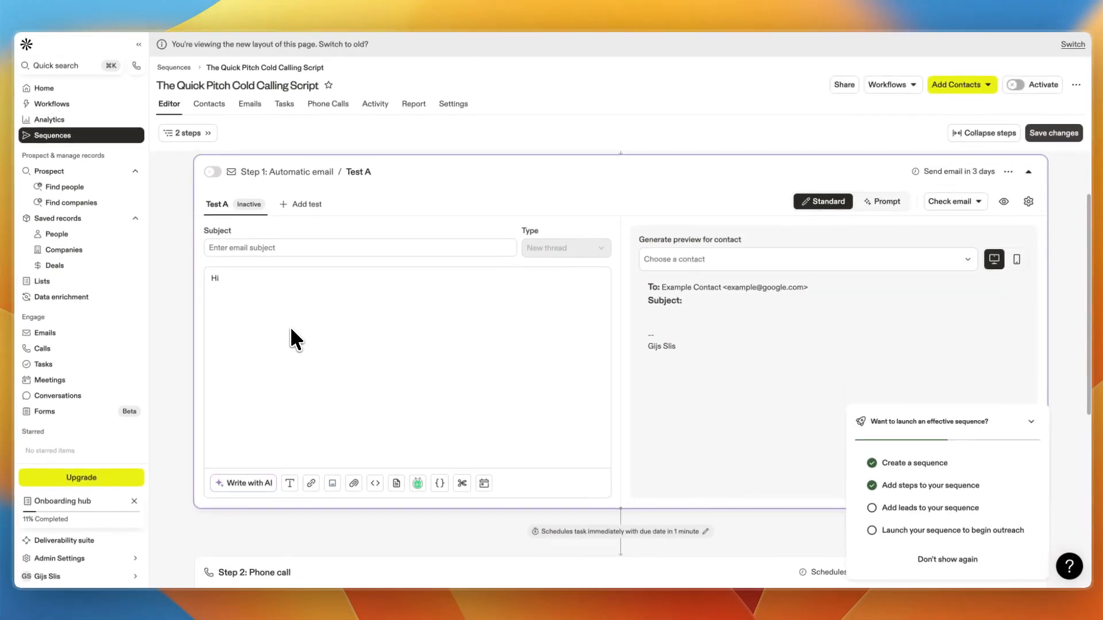
scroll(290, 329, "down", 1)
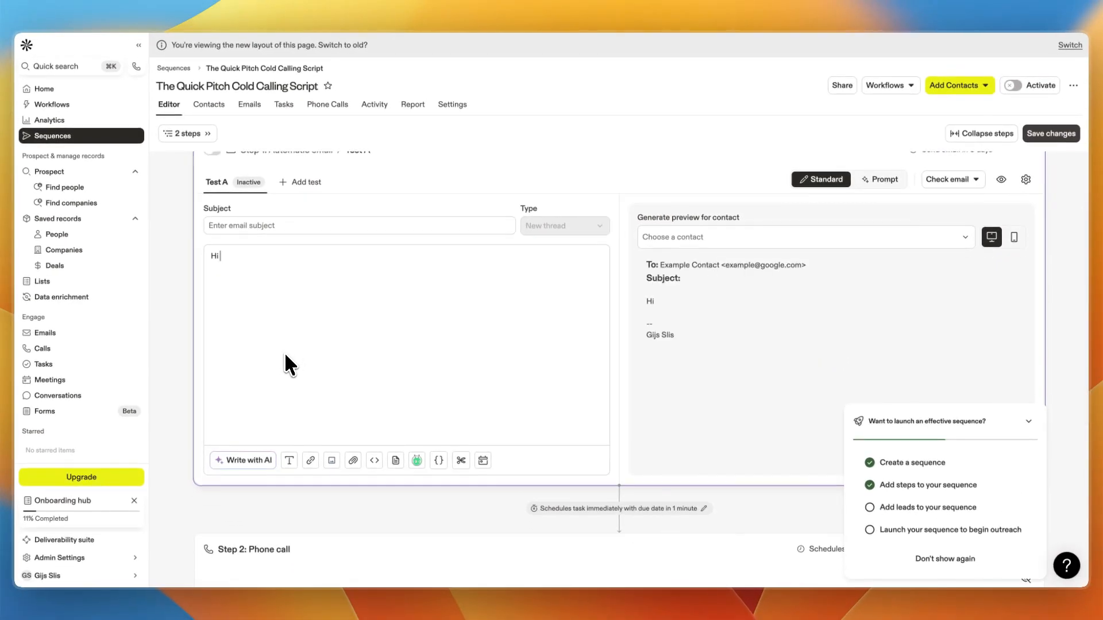
scroll(245, 354, "up", 1)
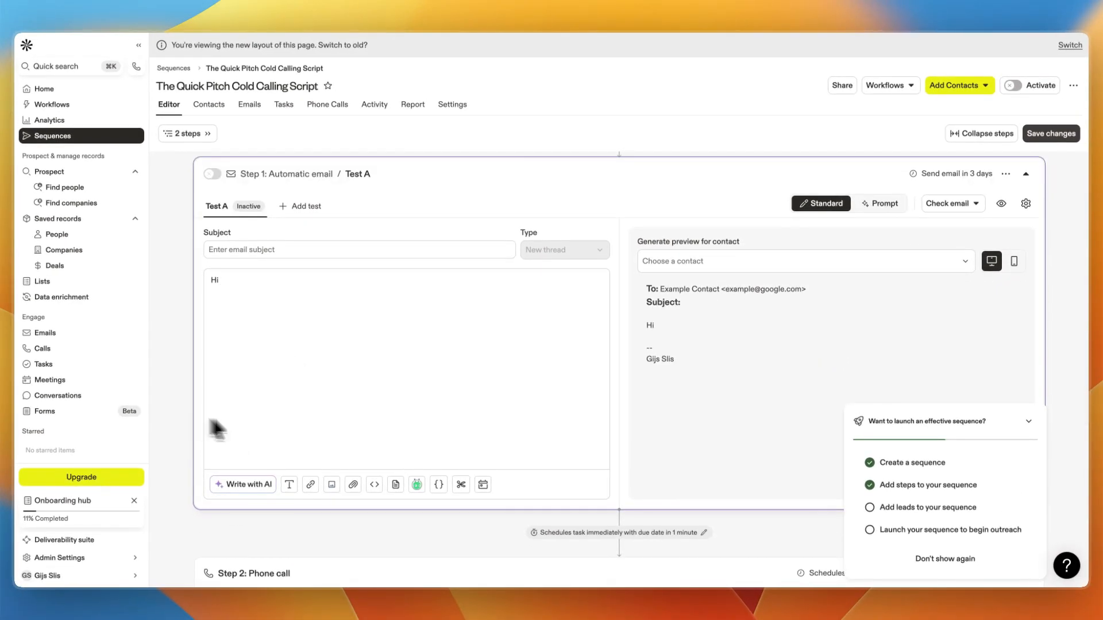
Insert the contact's first name variable after the greeting.
left_click(438, 486)
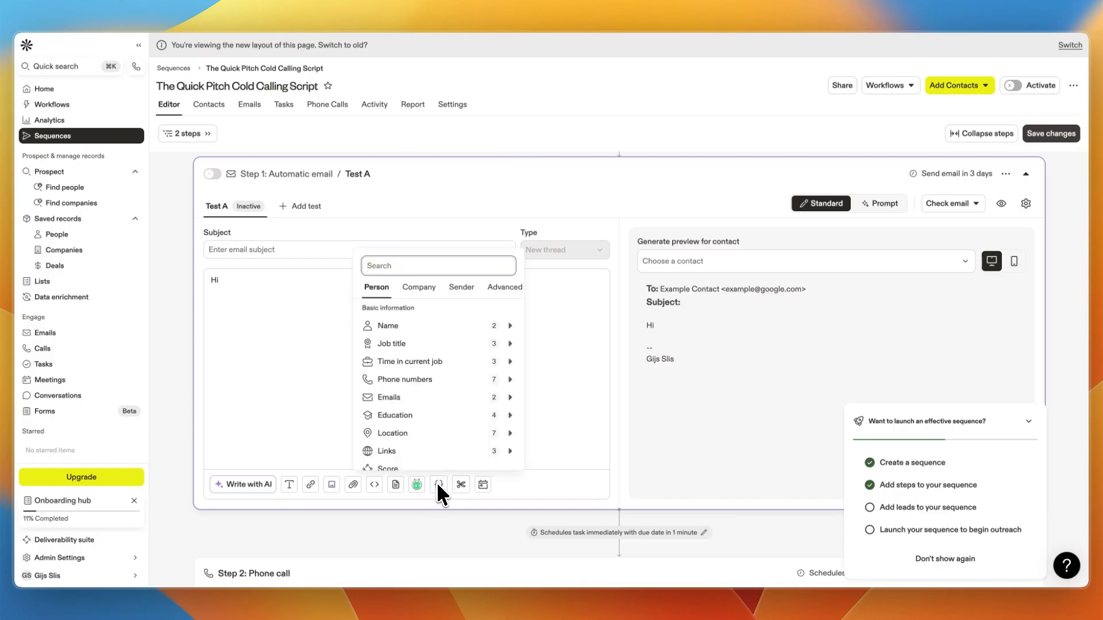
mouse_move(419, 326)
left_click(566, 324)
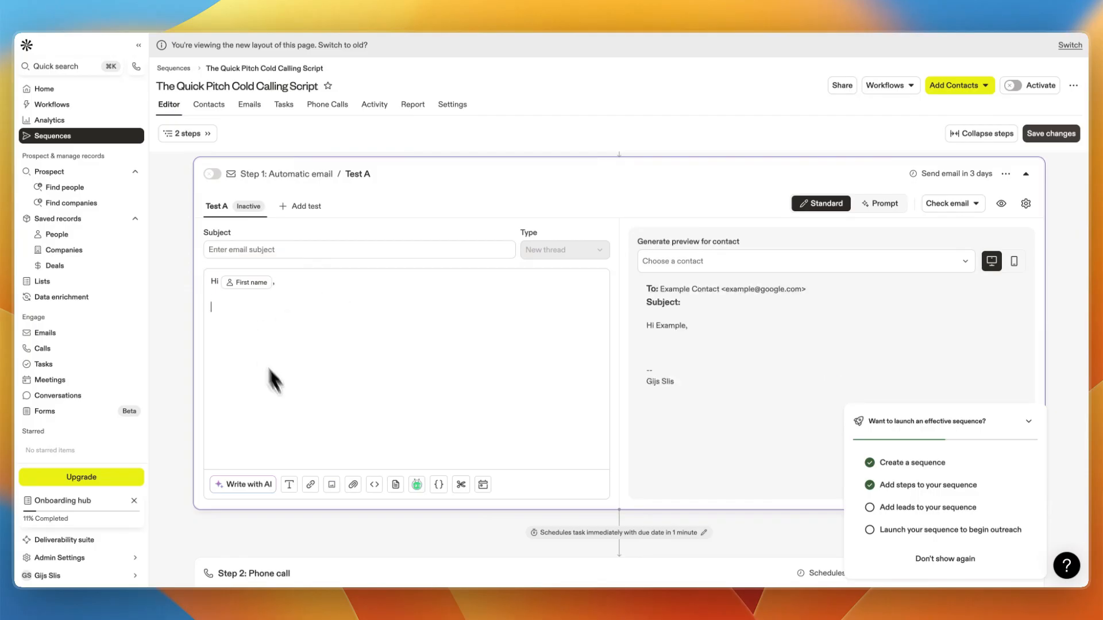
Insert a Full AI Email variable into the email body with Write with AI.
left_click(241, 484)
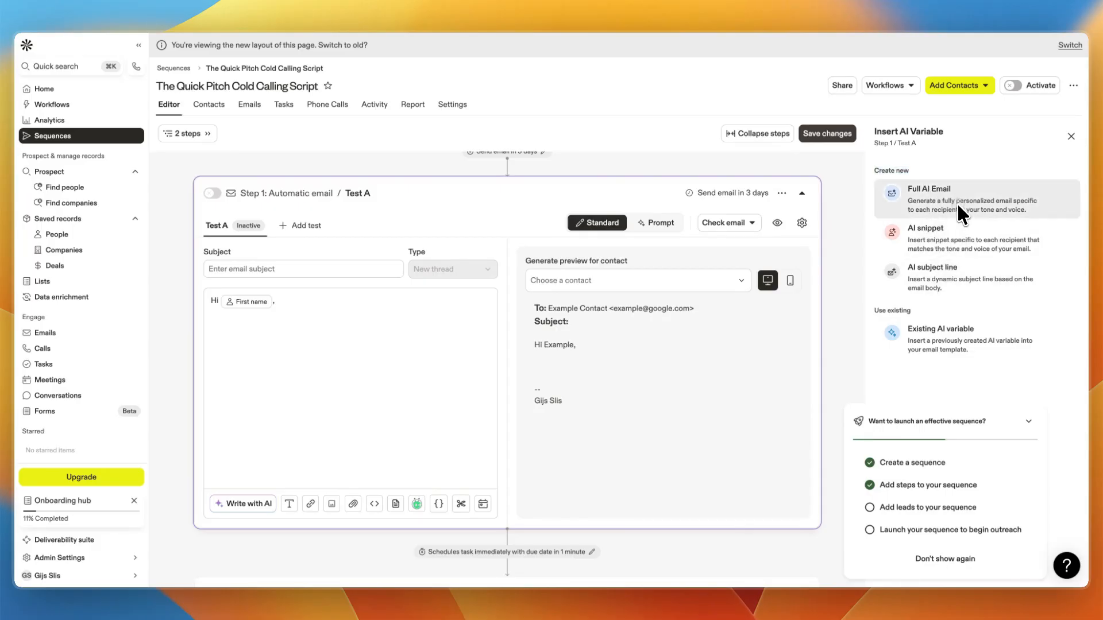
left_click(956, 202)
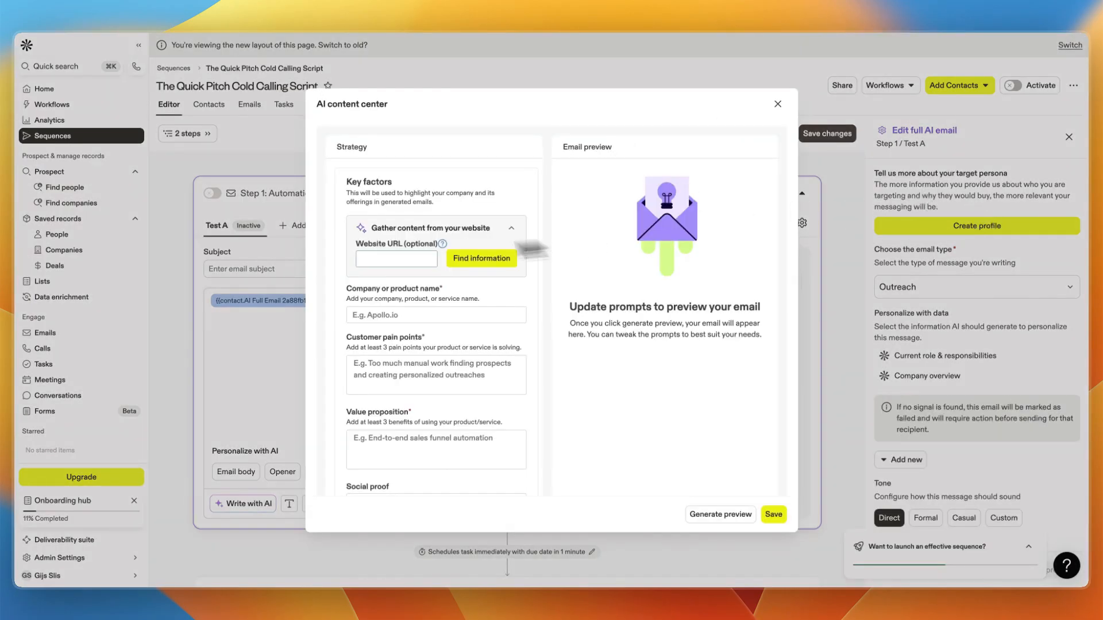
Review the key factor fields of the AI content center, then close it.
scroll(379, 299, "down", 1)
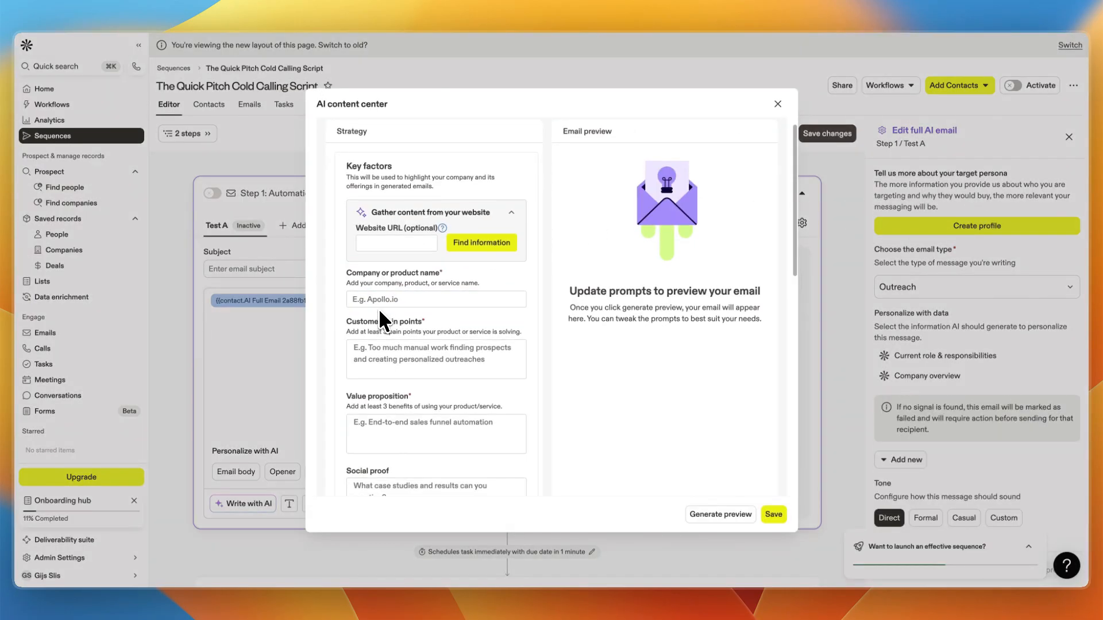
left_click_drag(351, 288, 455, 298)
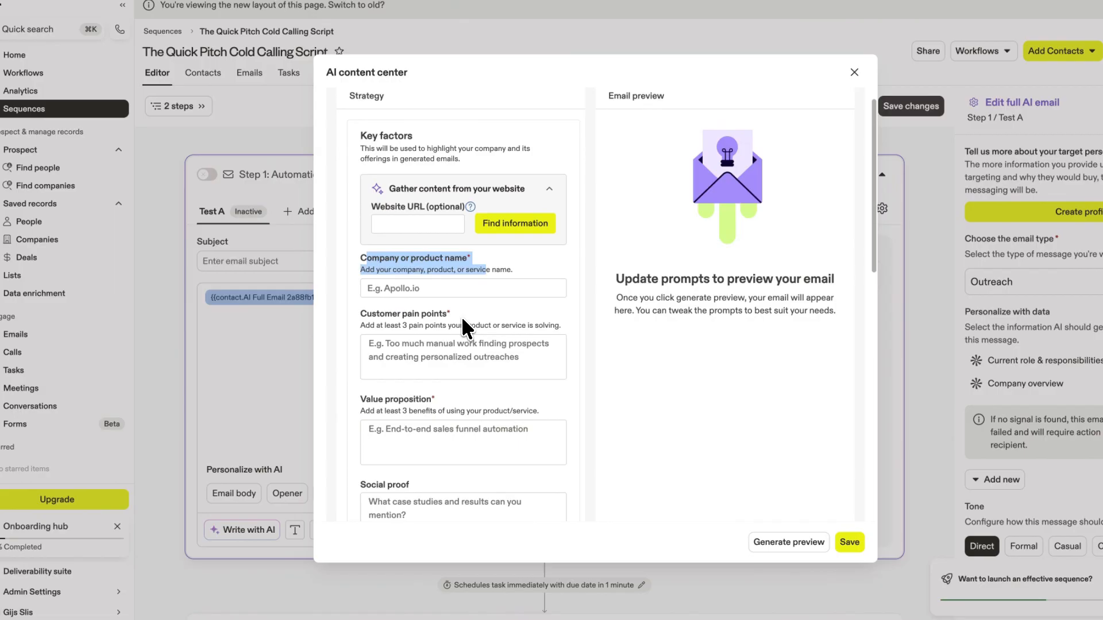
scroll(461, 319, "down", 1)
left_click(462, 319)
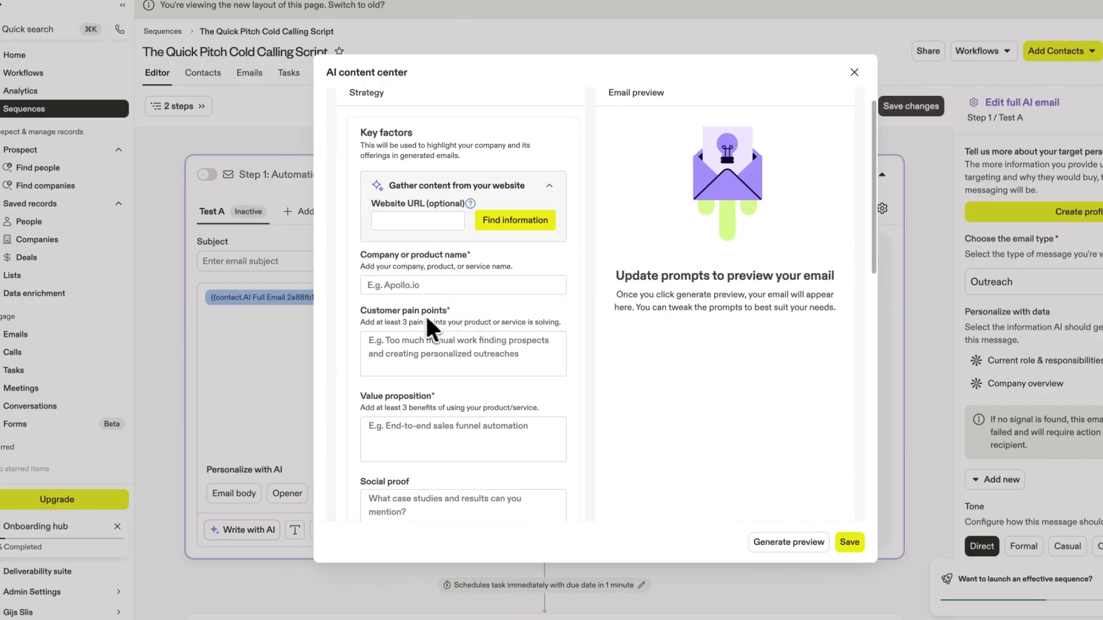
left_click_drag(388, 266, 442, 275)
left_click_drag(364, 319, 476, 320)
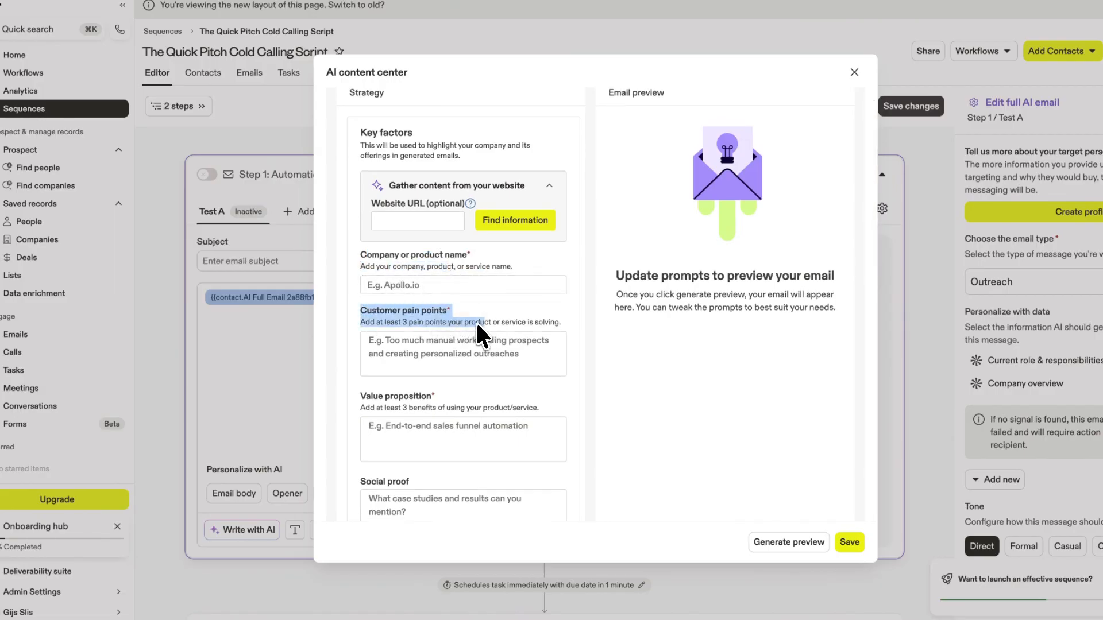
scroll(436, 310, "down", 1)
left_click_drag(365, 357, 503, 390)
scroll(501, 379, "down", 1)
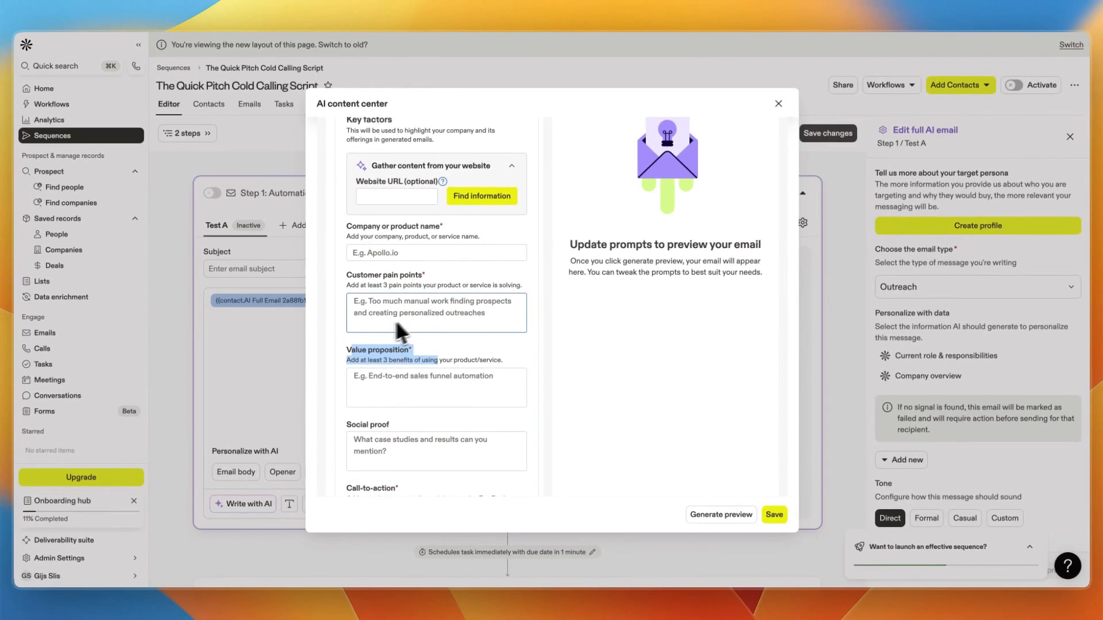
scroll(401, 418, "down", 2)
scroll(368, 406, "down", 3)
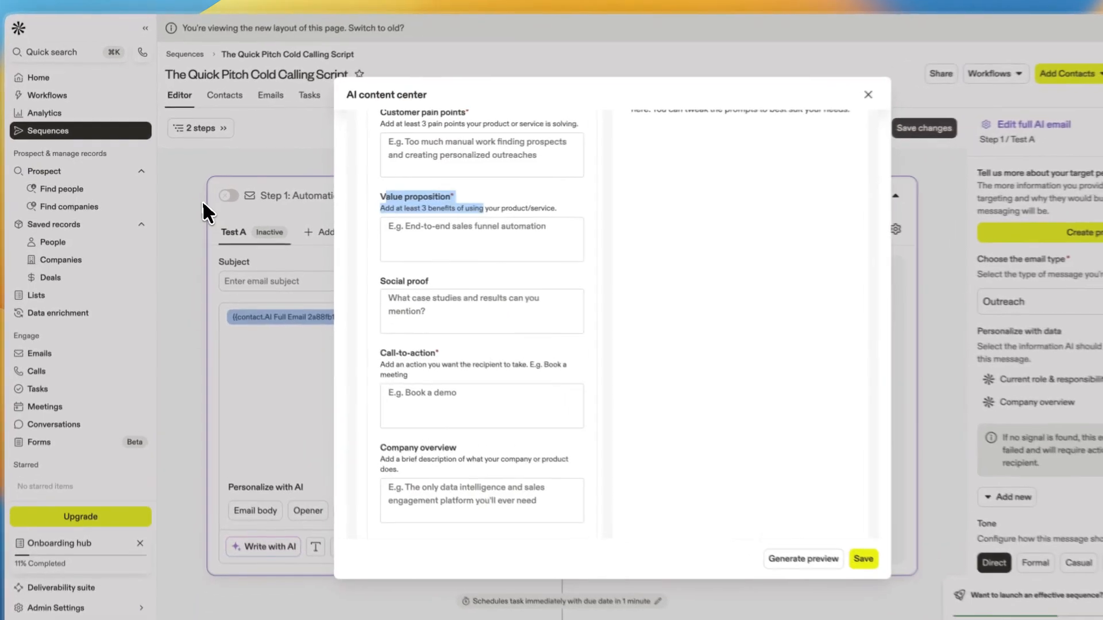
left_click(193, 204)
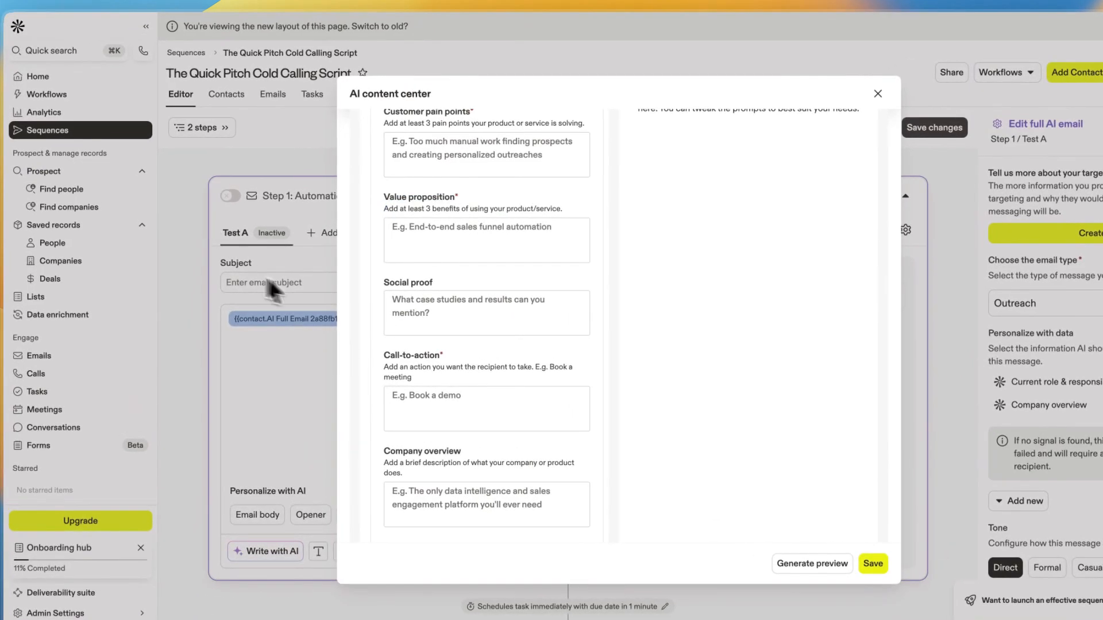
left_click(771, 96)
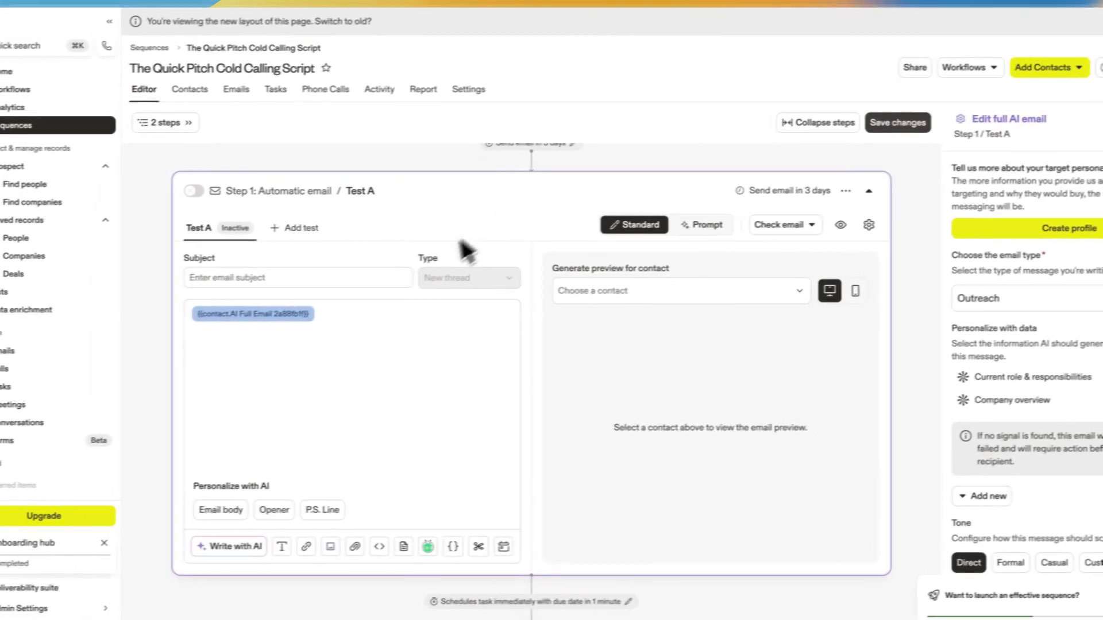
Add two A/B test variants, Test B and Test C, to the automatic email step.
left_click(295, 226)
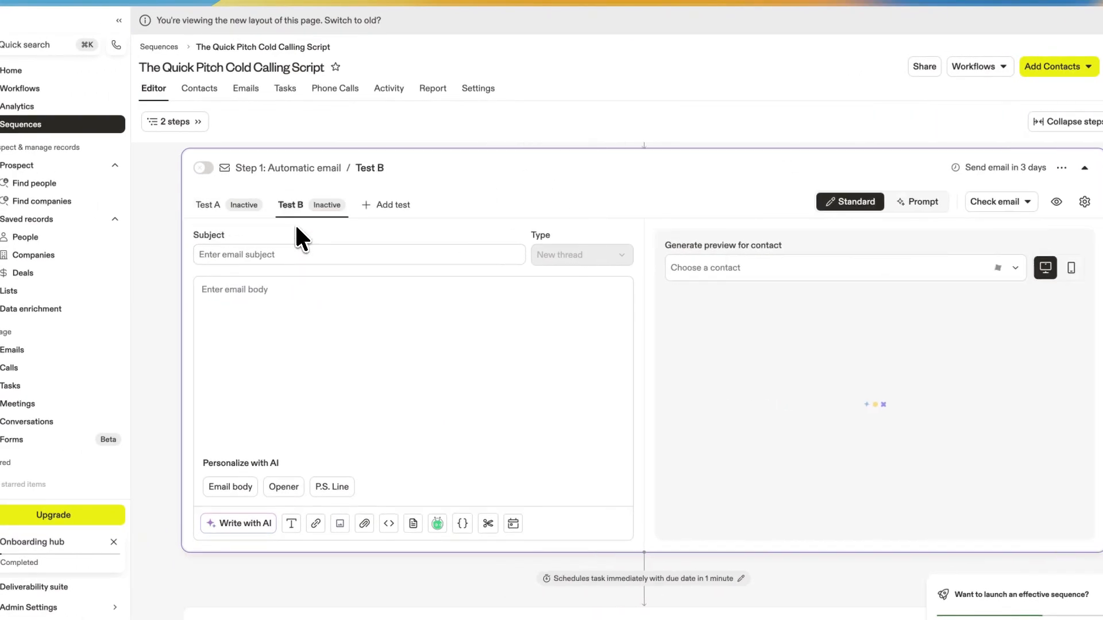
left_click(388, 205)
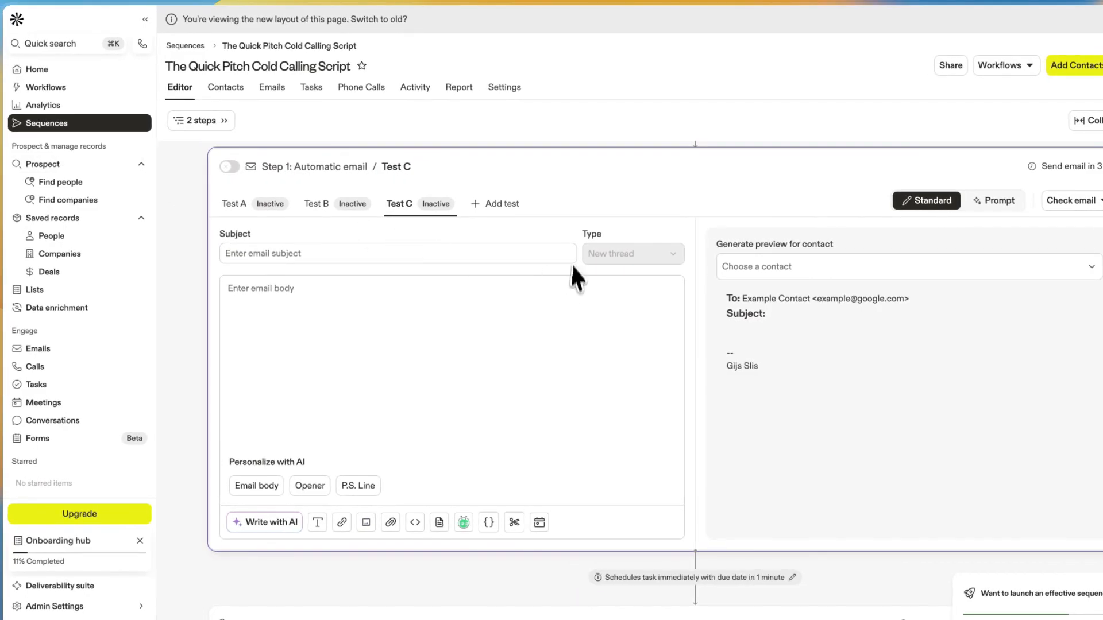
left_click(319, 207)
left_click(390, 208)
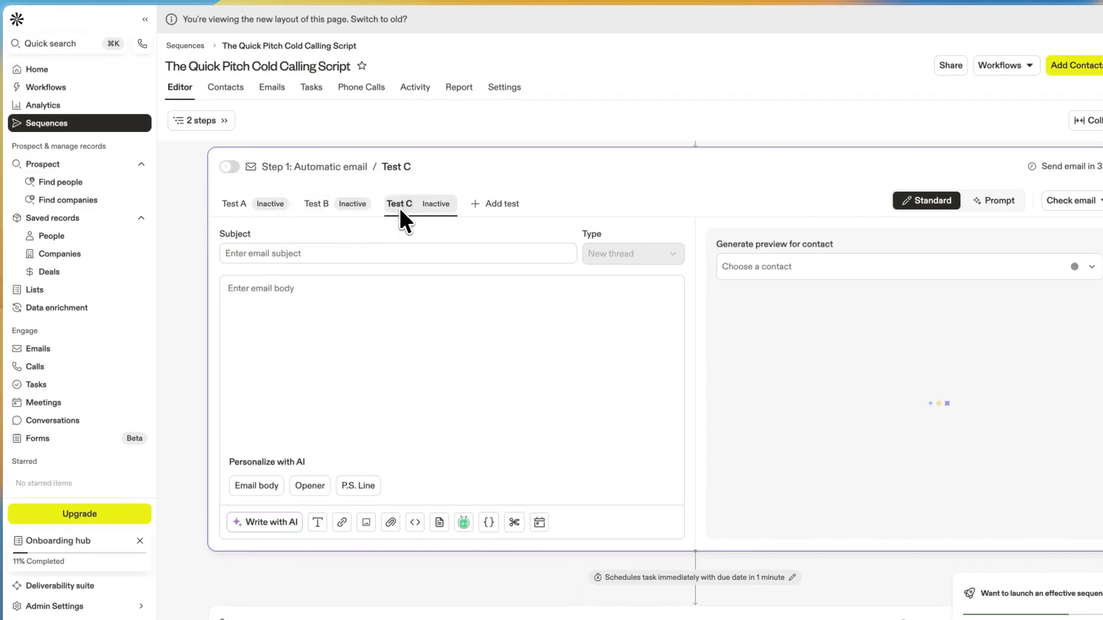
scroll(305, 313, "down", 1)
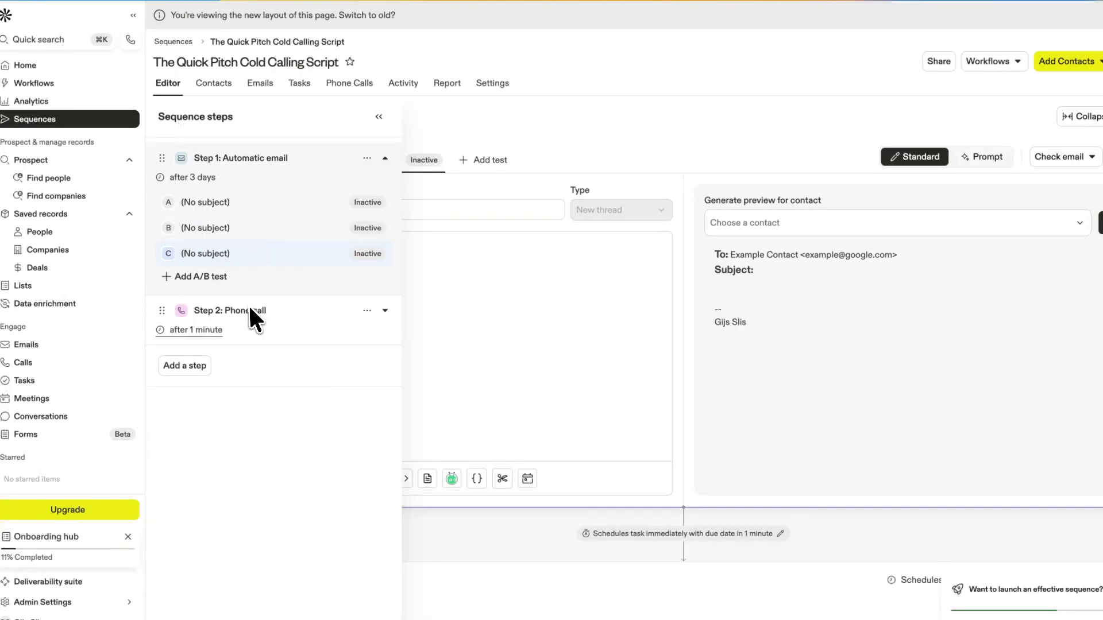
Open the sequence steps overview and review the phone call step's call script.
left_click(250, 310)
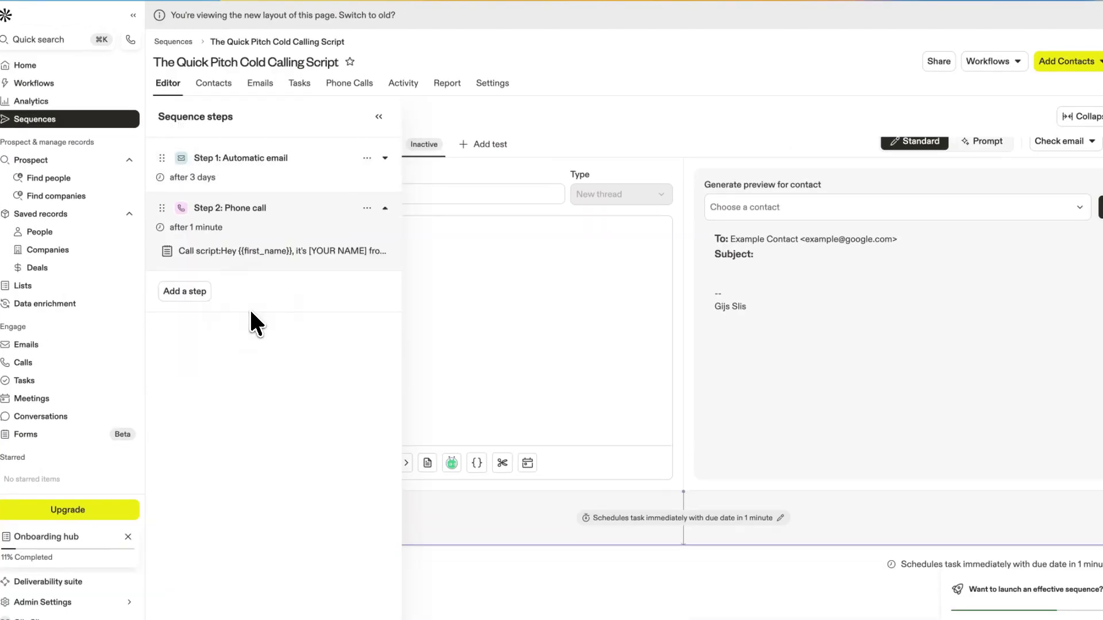
left_click(378, 117)
scroll(371, 397, "down", 1)
scroll(371, 397, "up", 1)
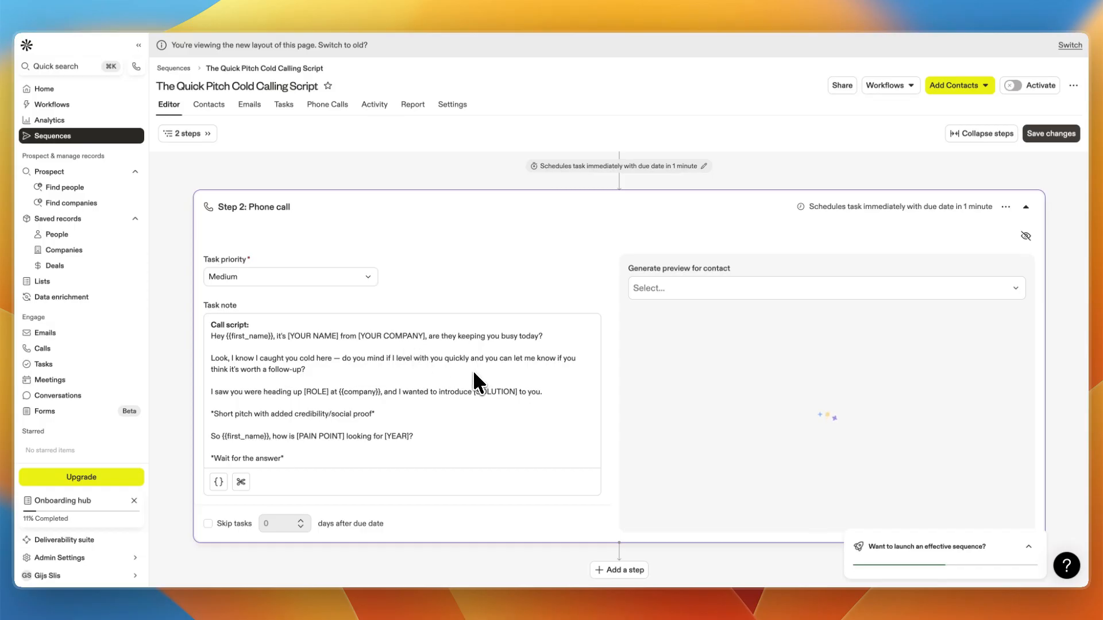
scroll(440, 397, "down", 5)
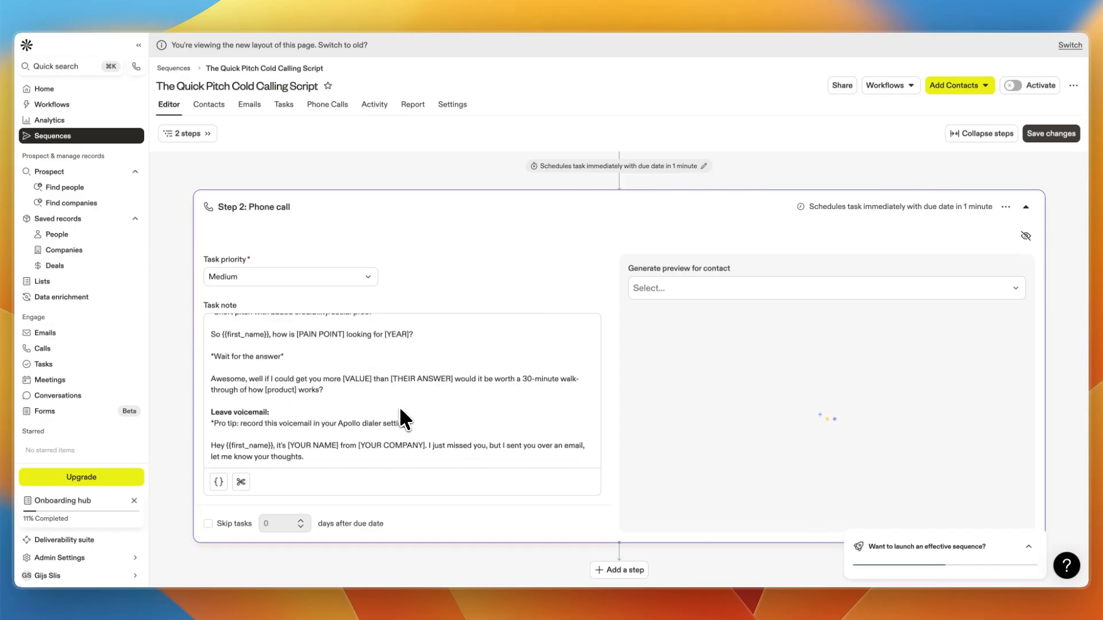
scroll(258, 393, "up", 5)
left_click_drag(204, 306, 256, 307)
scroll(277, 371, "down", 5)
scroll(402, 373, "up", 10)
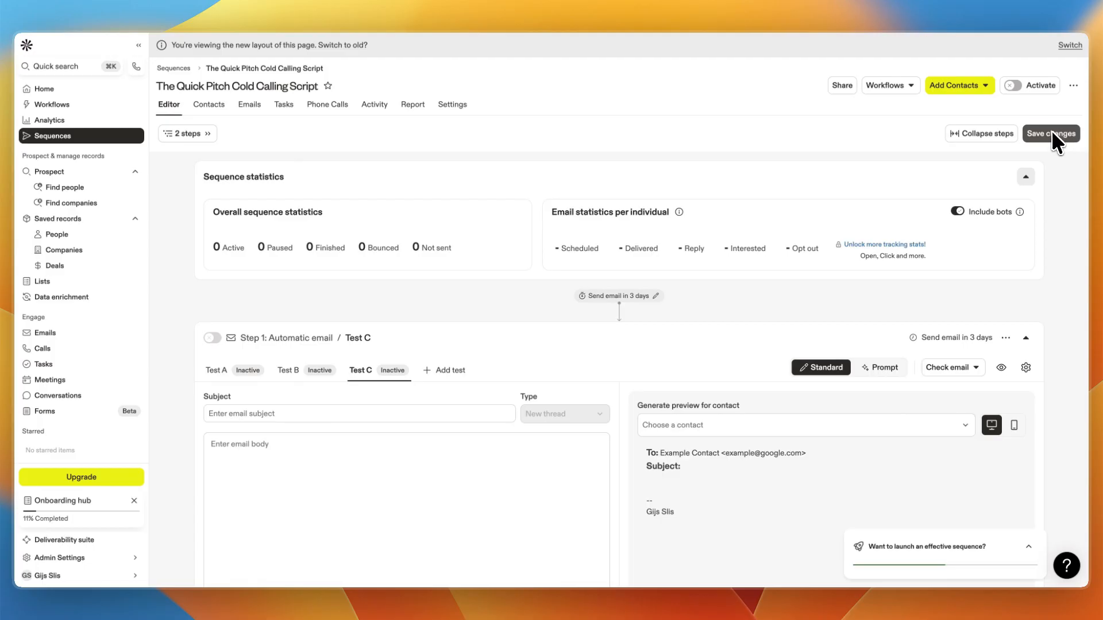
Open the add-contacts list selection for the sequence and cancel it.
left_click(970, 87)
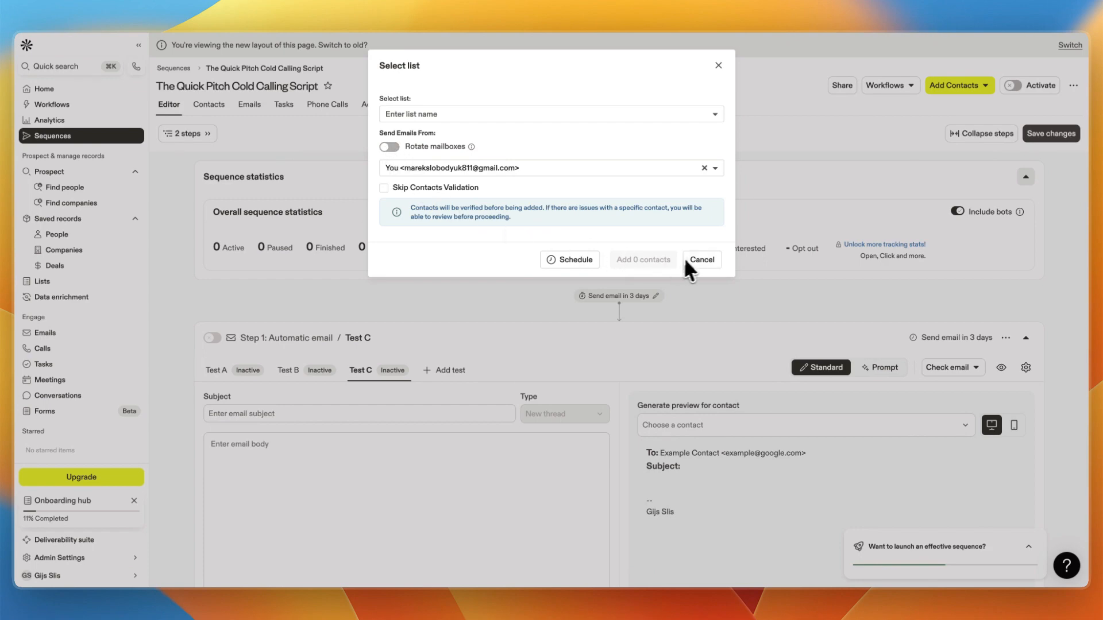
left_click(702, 259)
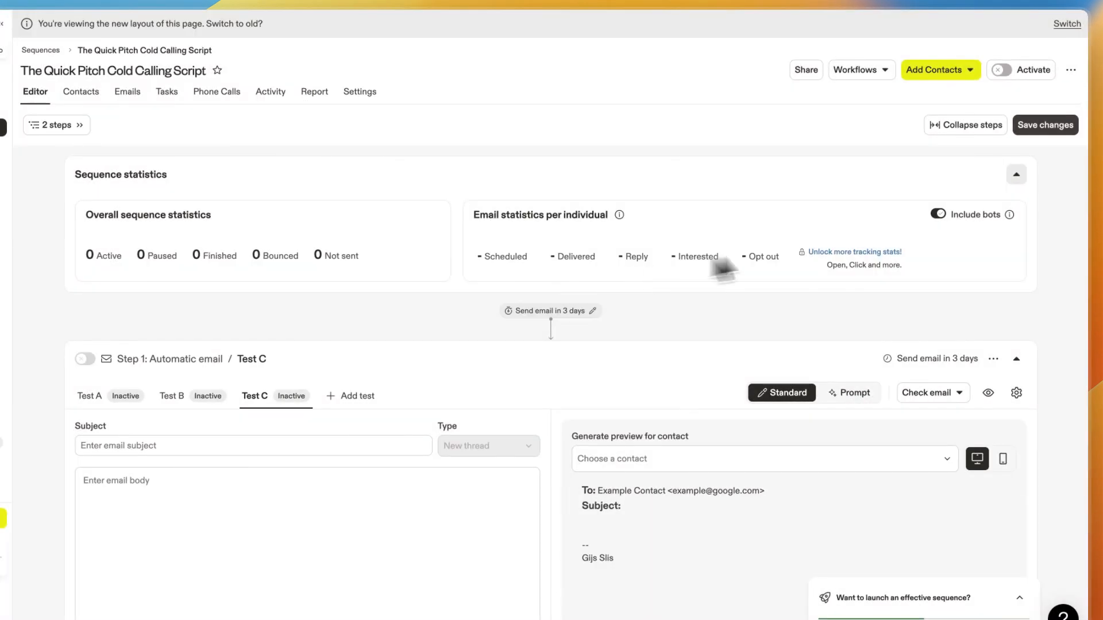
Reopen the sequence from the sequences list and browse its Contacts, Emails and Tasks views.
left_click(1011, 67)
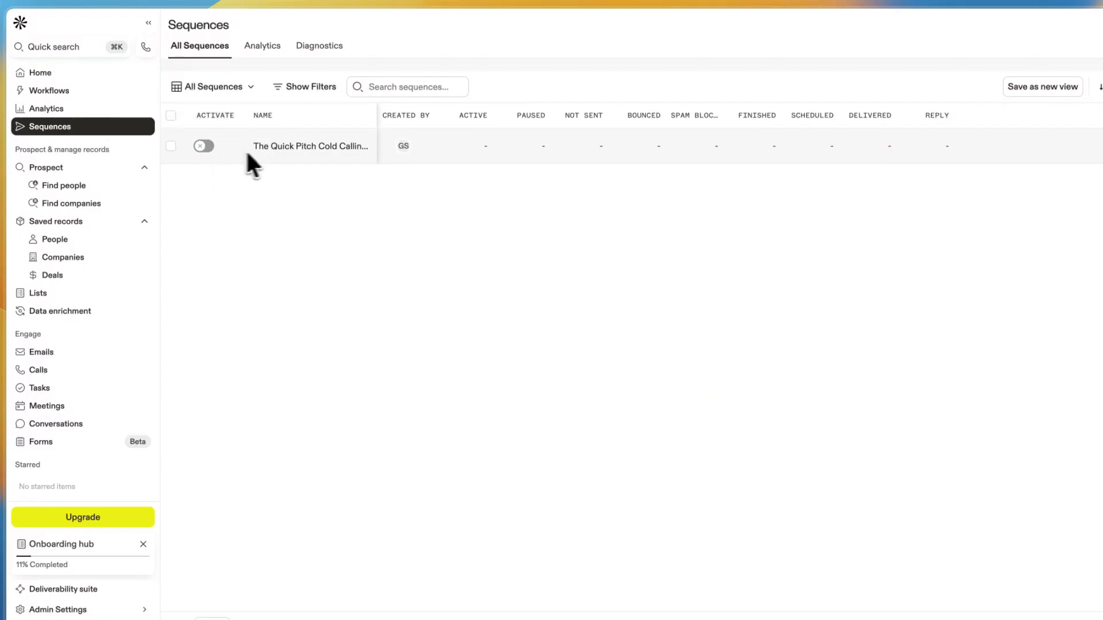
left_click(266, 153)
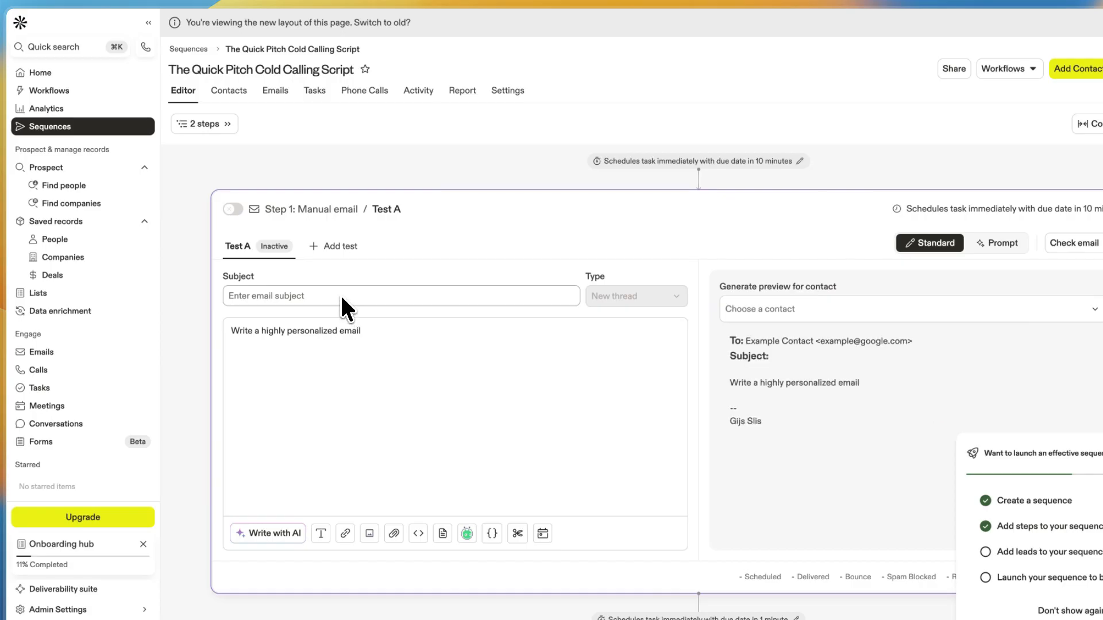
left_click(215, 90)
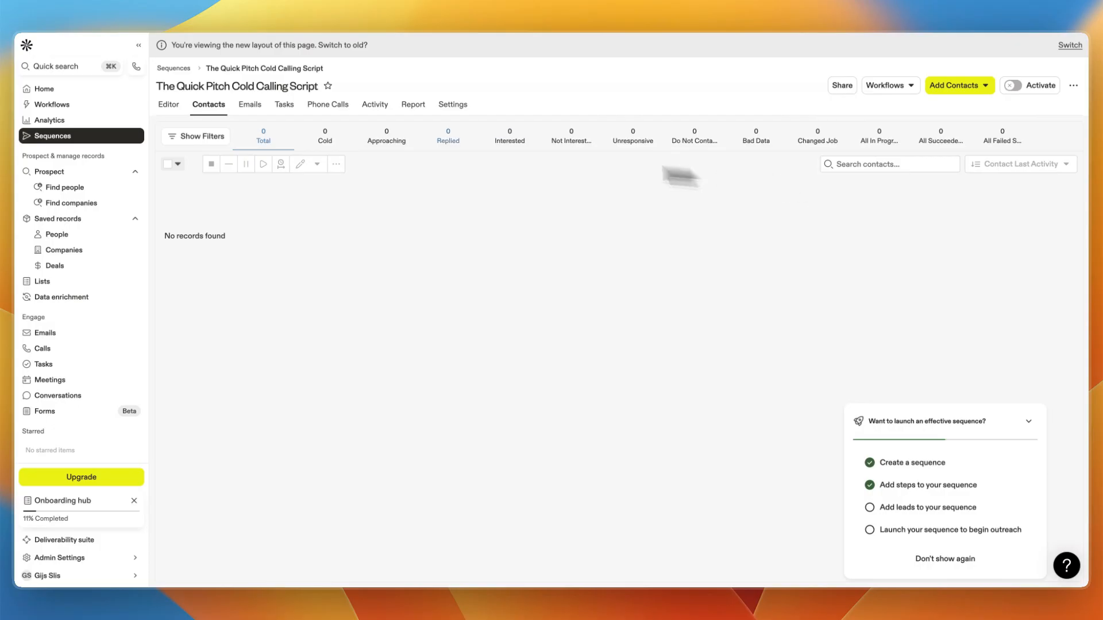
left_click(250, 105)
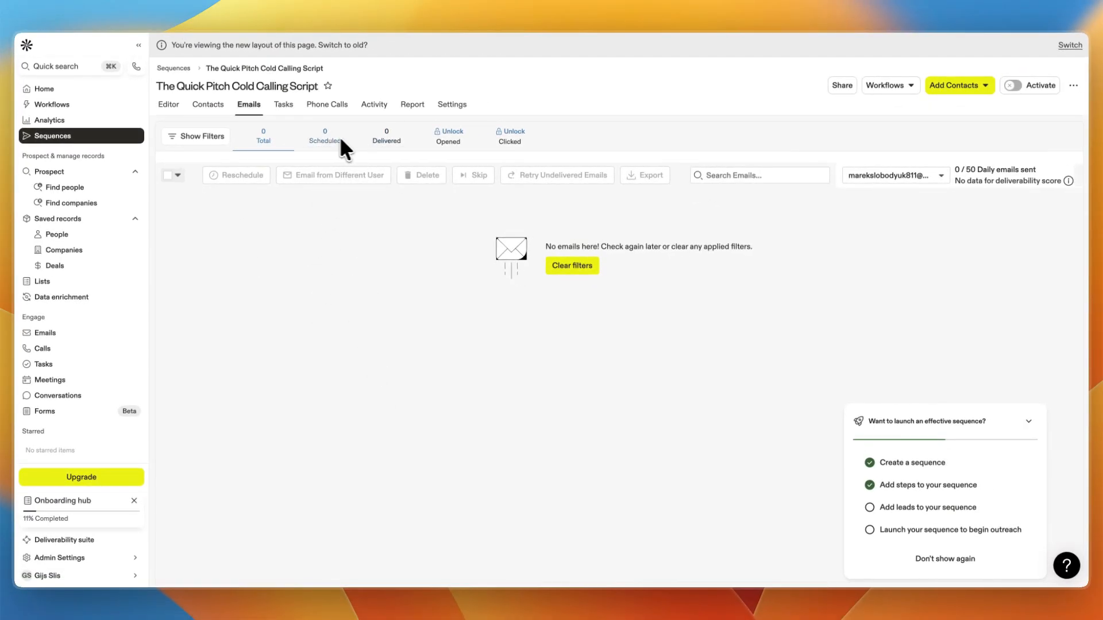
left_click(280, 106)
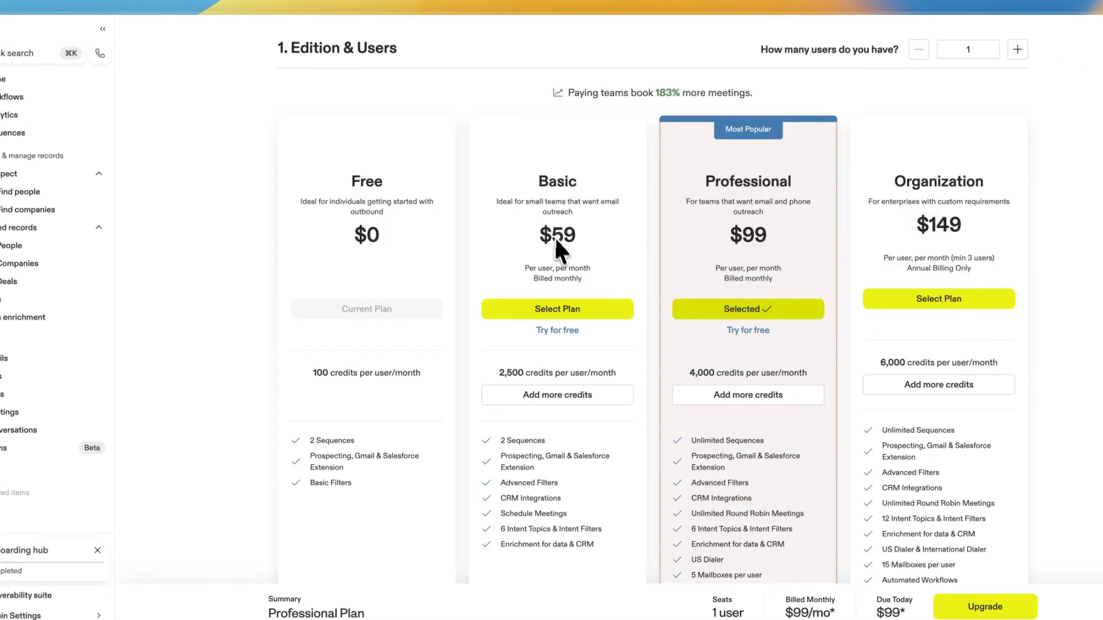
Review the Professional plan's features on the pricing page.
scroll(556, 240, "down", 1)
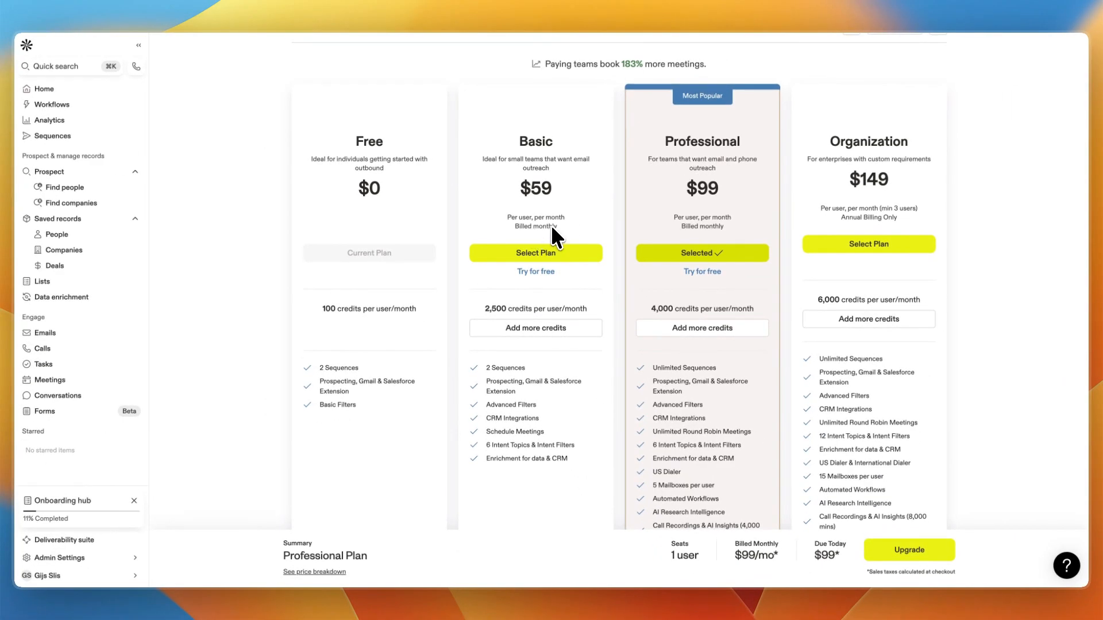
left_click_drag(665, 140, 752, 140)
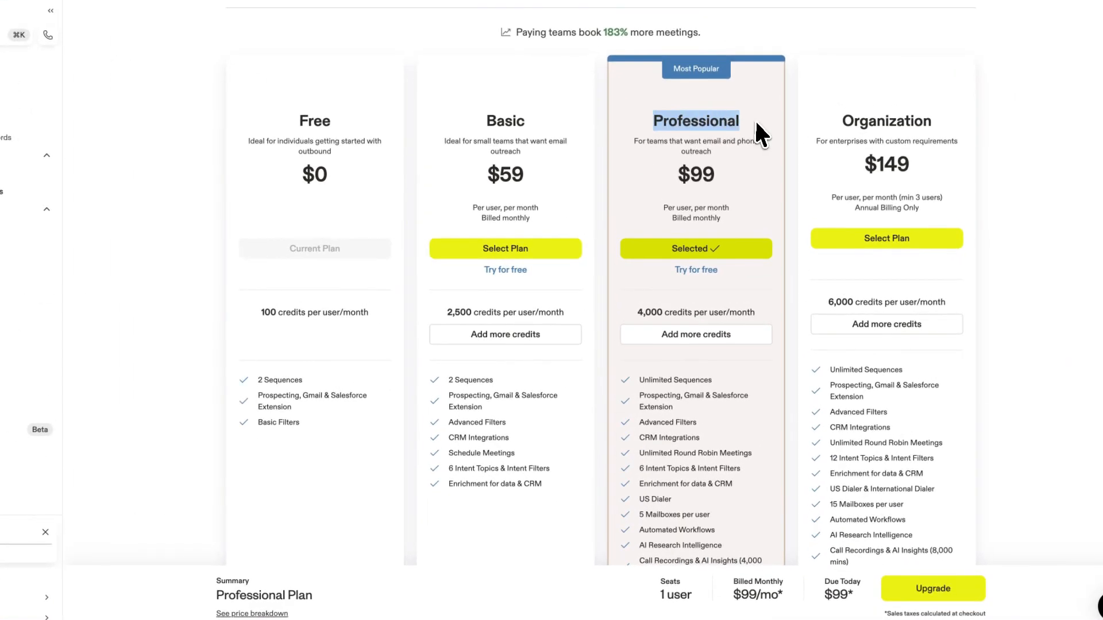
scroll(685, 210, "down", 1)
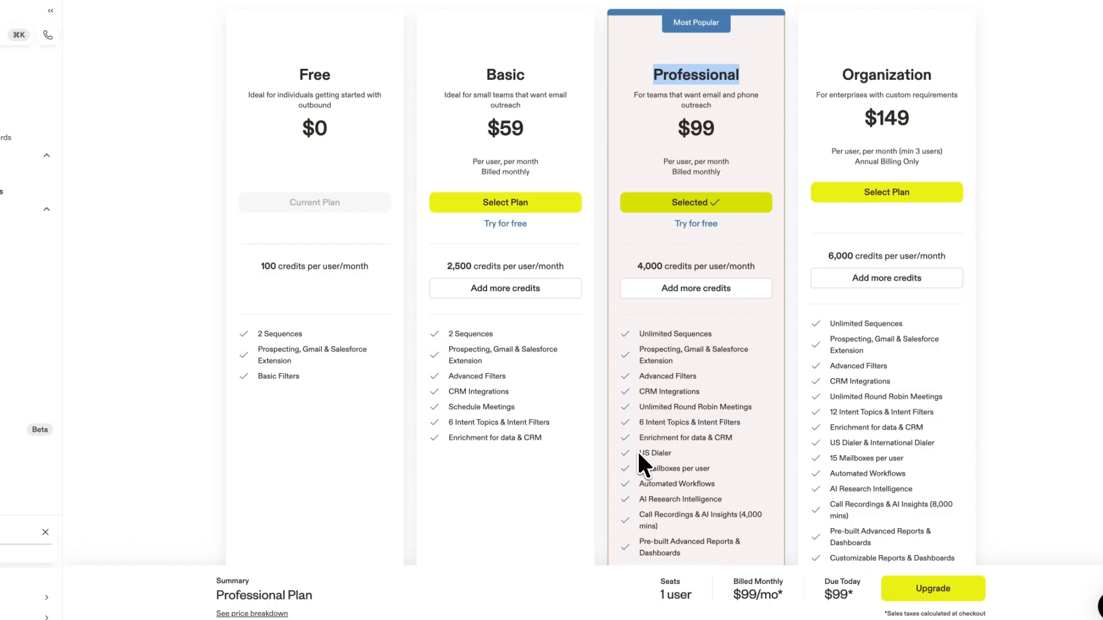
left_click_drag(639, 452, 662, 460)
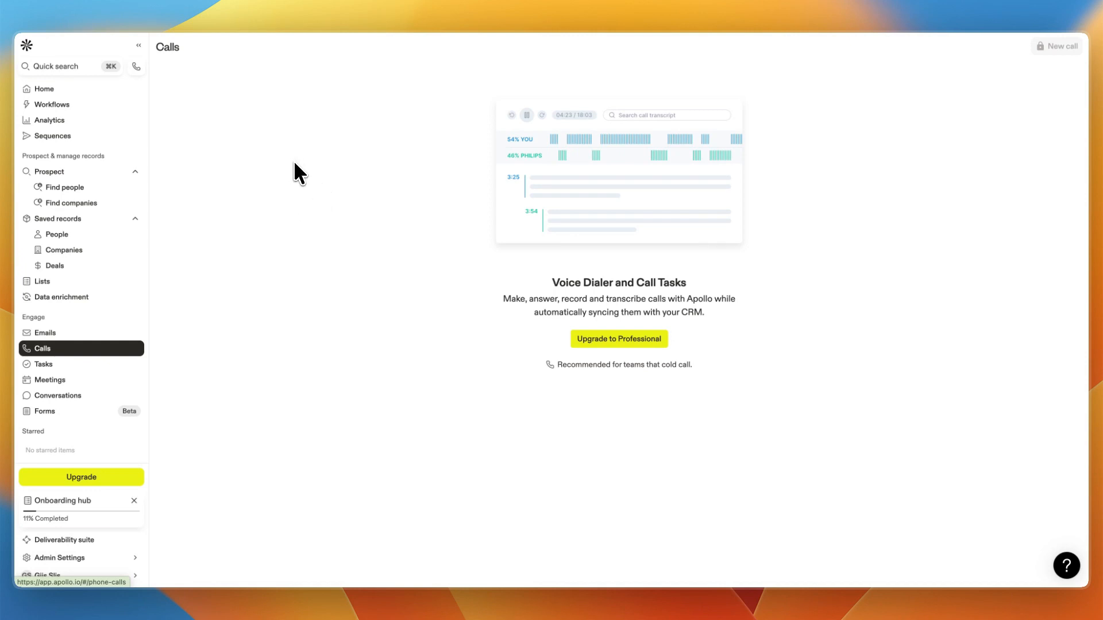
Go to Lists and start a new people list named 1.
left_click(115, 364)
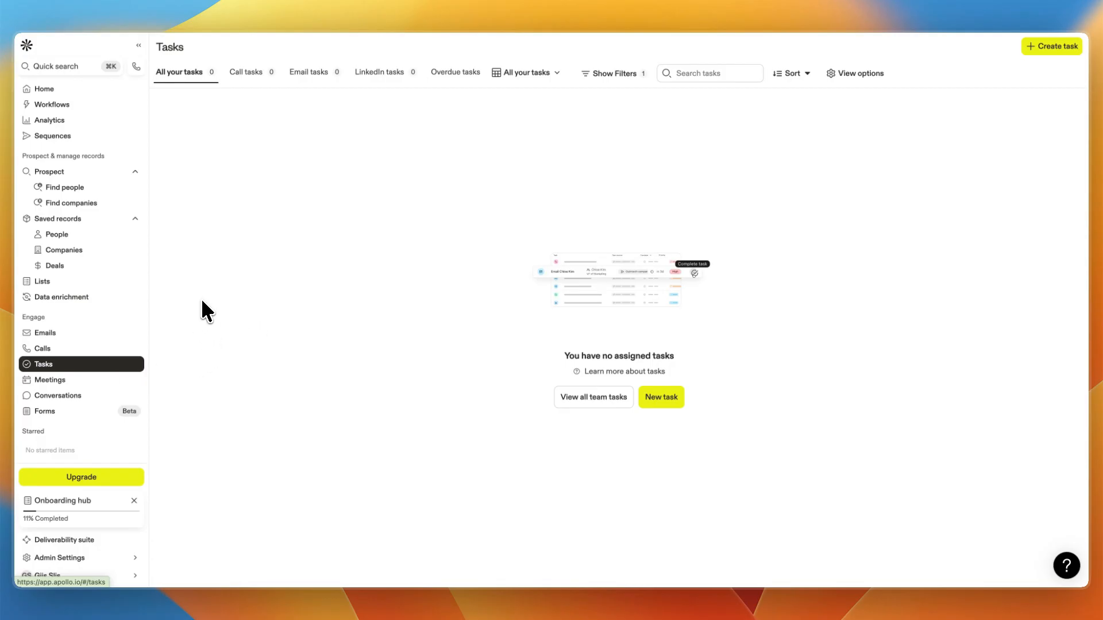
left_click(51, 281)
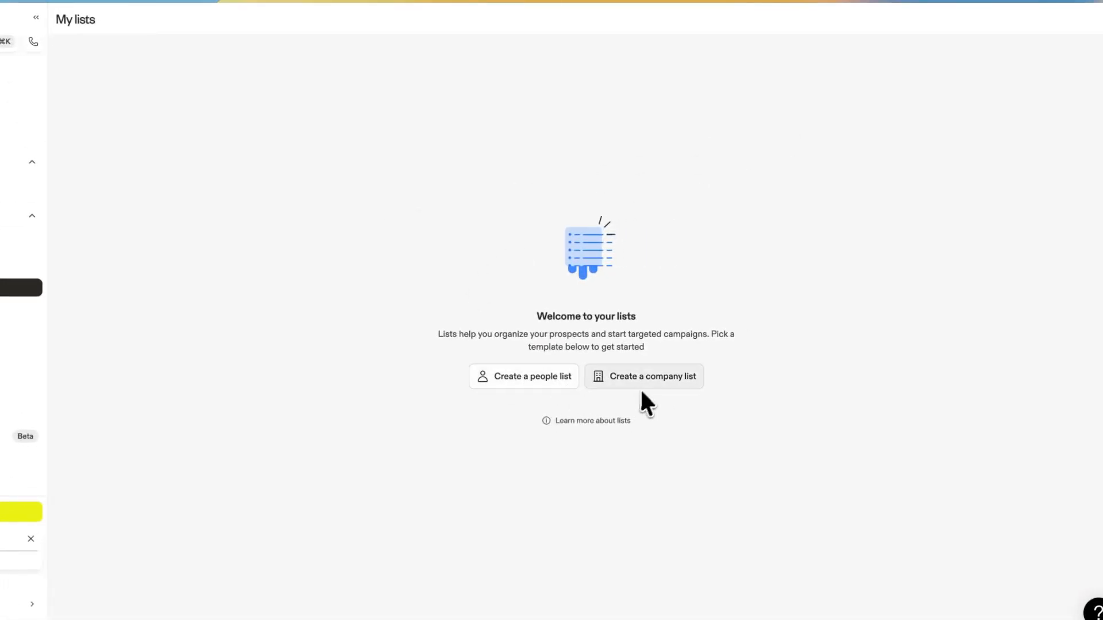
left_click(537, 380)
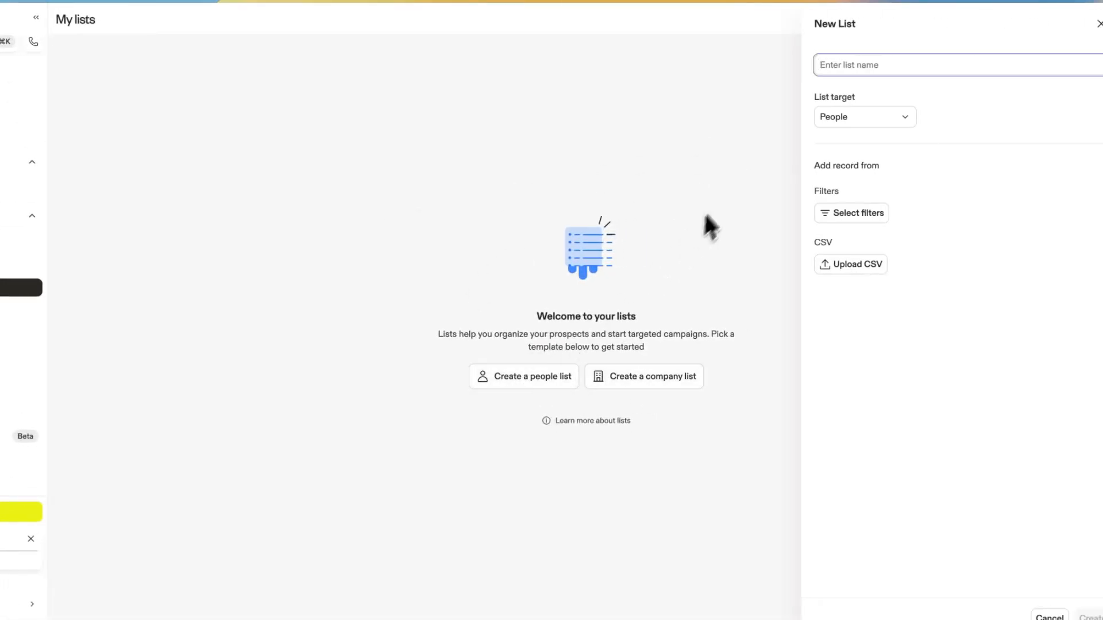
type("1")
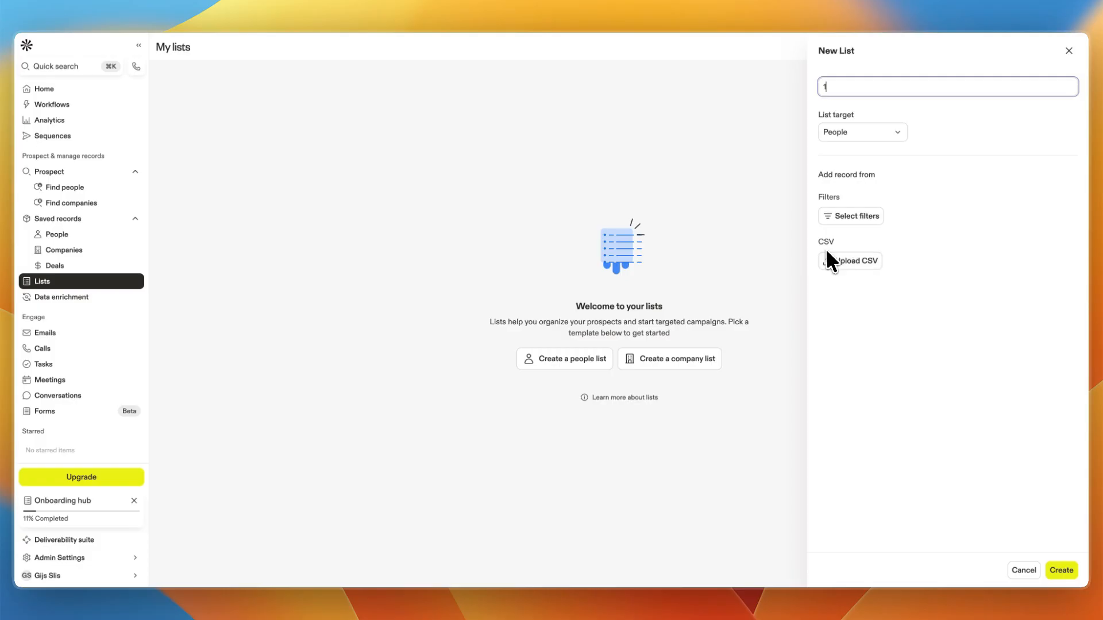
Dismiss the language notice and compare the monthly credits of the Free and Professional plans.
left_click(106, 297)
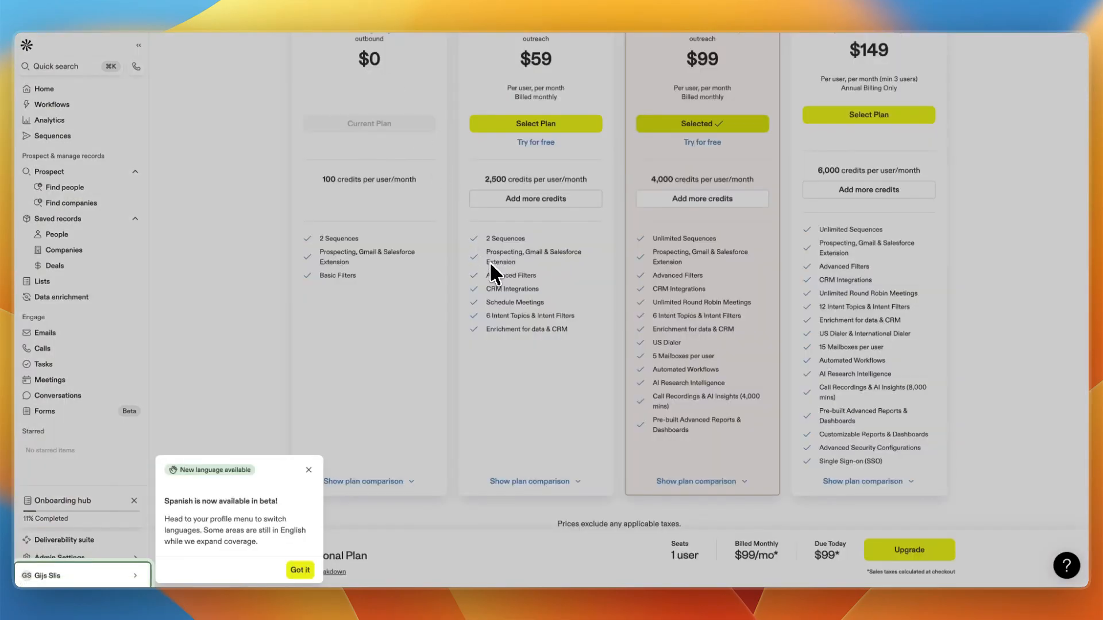
left_click(309, 470)
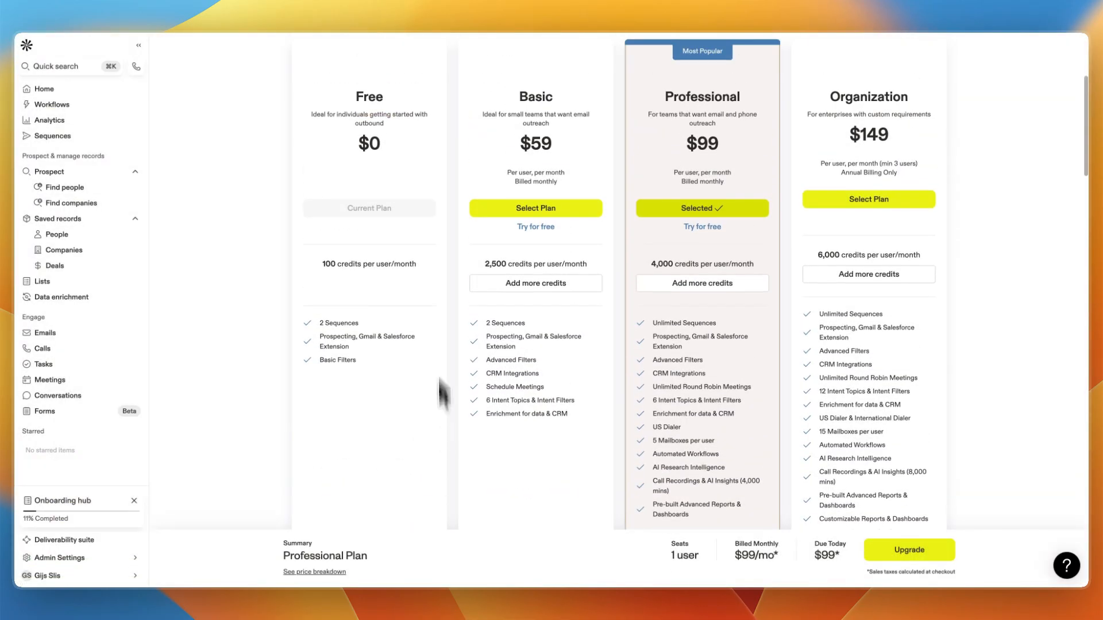
left_click_drag(322, 264, 402, 311)
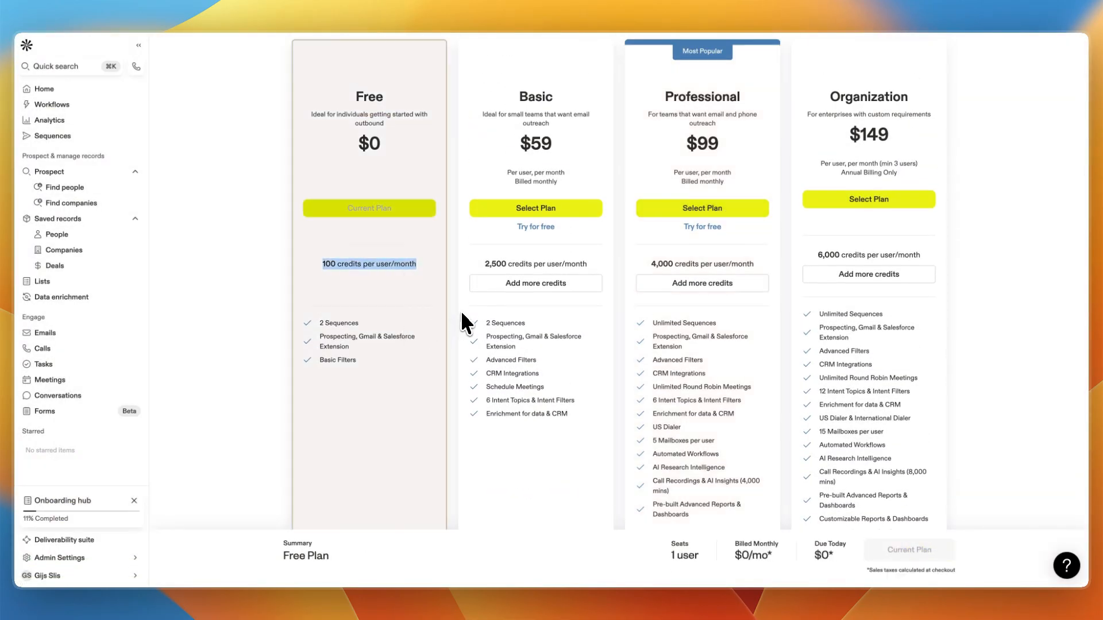
left_click(653, 264)
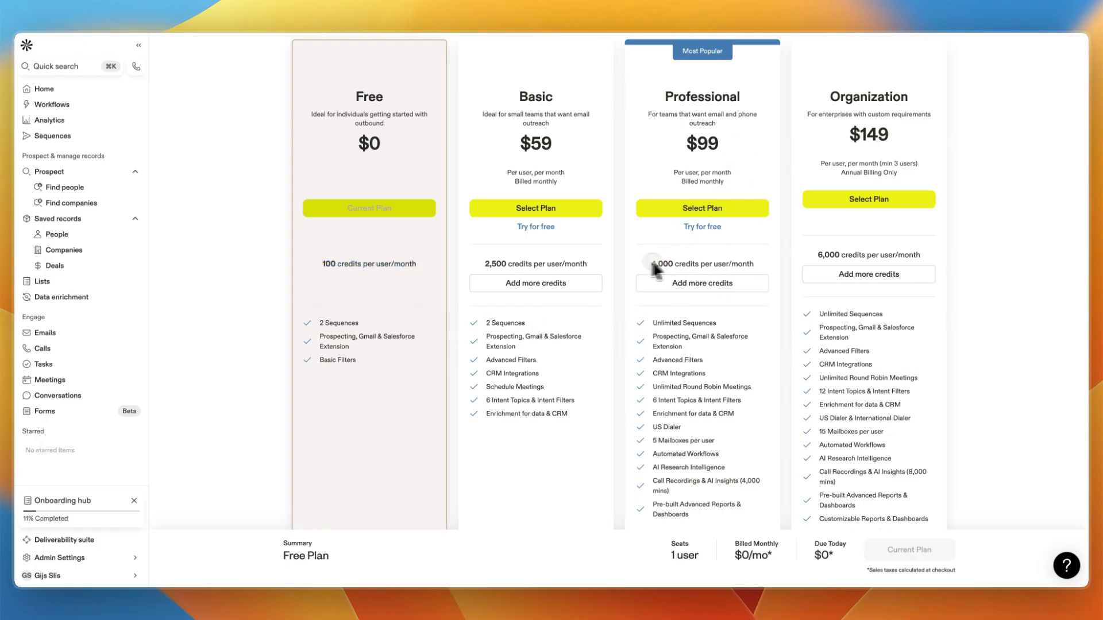
Review how many credits emails and phone numbers cost on the pricing page.
left_click_drag(655, 269, 660, 325)
scroll(647, 261, "down", 6)
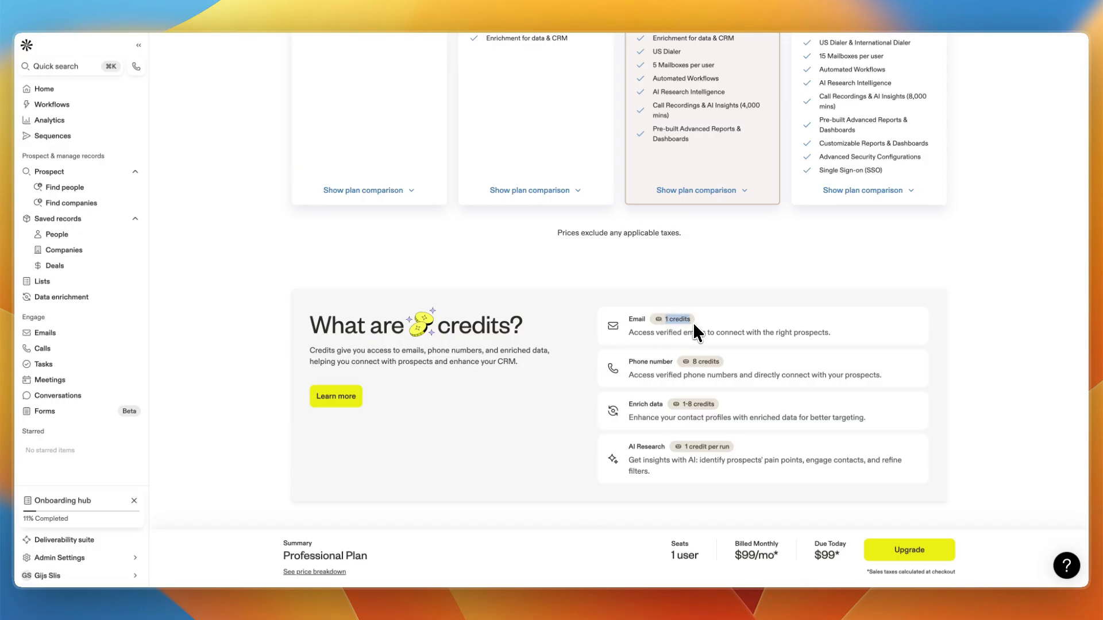
left_click_drag(691, 360, 733, 365)
left_click_drag(681, 407, 738, 415)
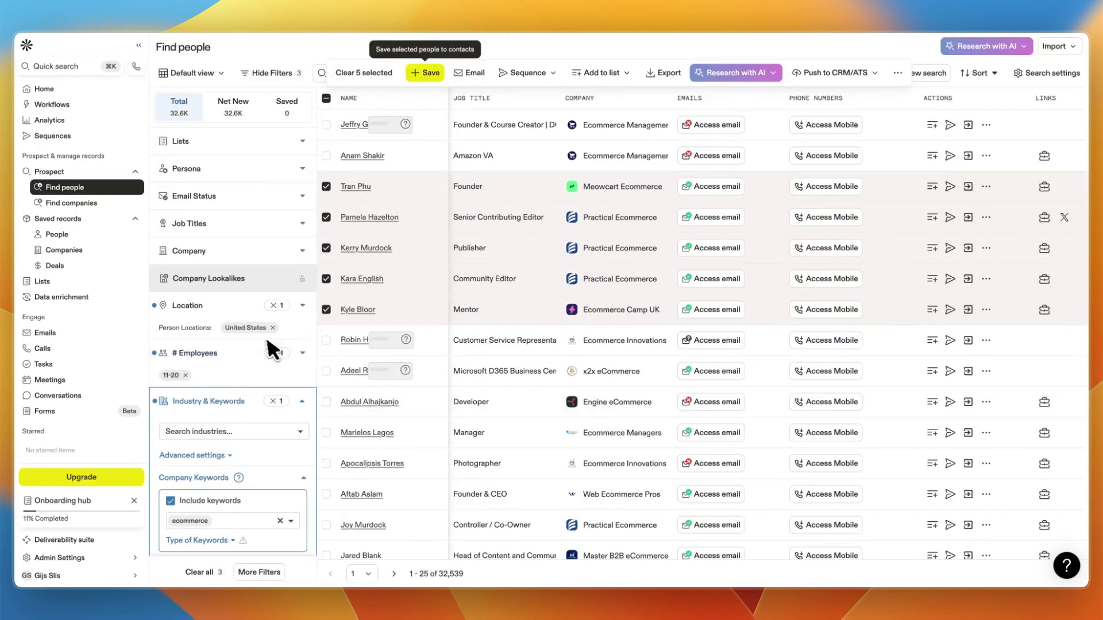
Open Meetings and start creating an admin-managed meeting type with a 30-minute duration.
left_click(73, 379)
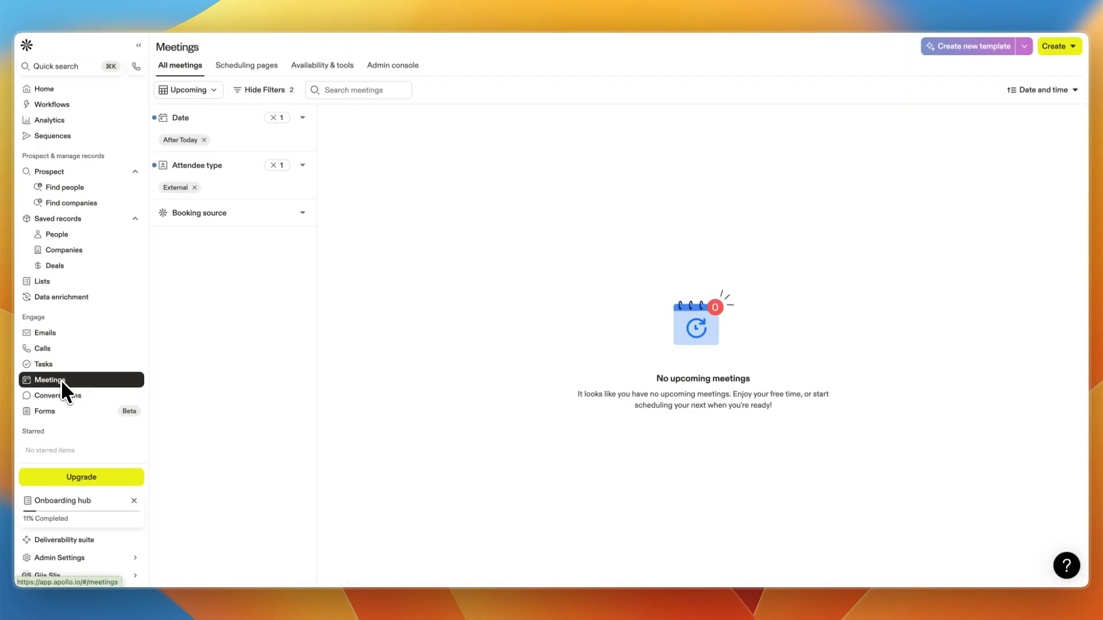
left_click(1062, 46)
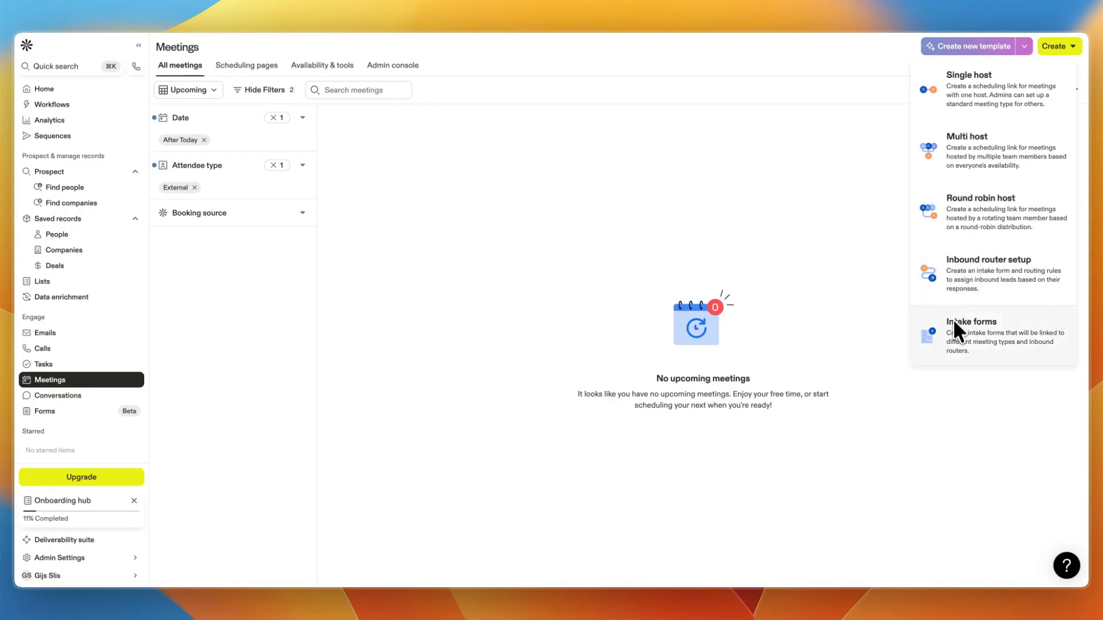
left_click(980, 106)
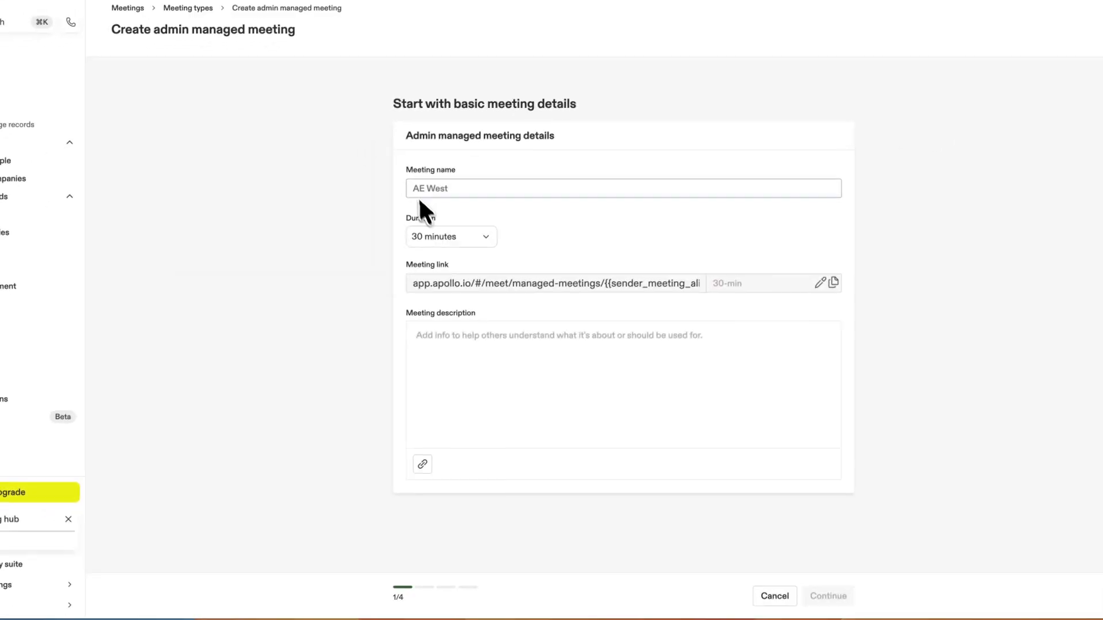
left_click(440, 241)
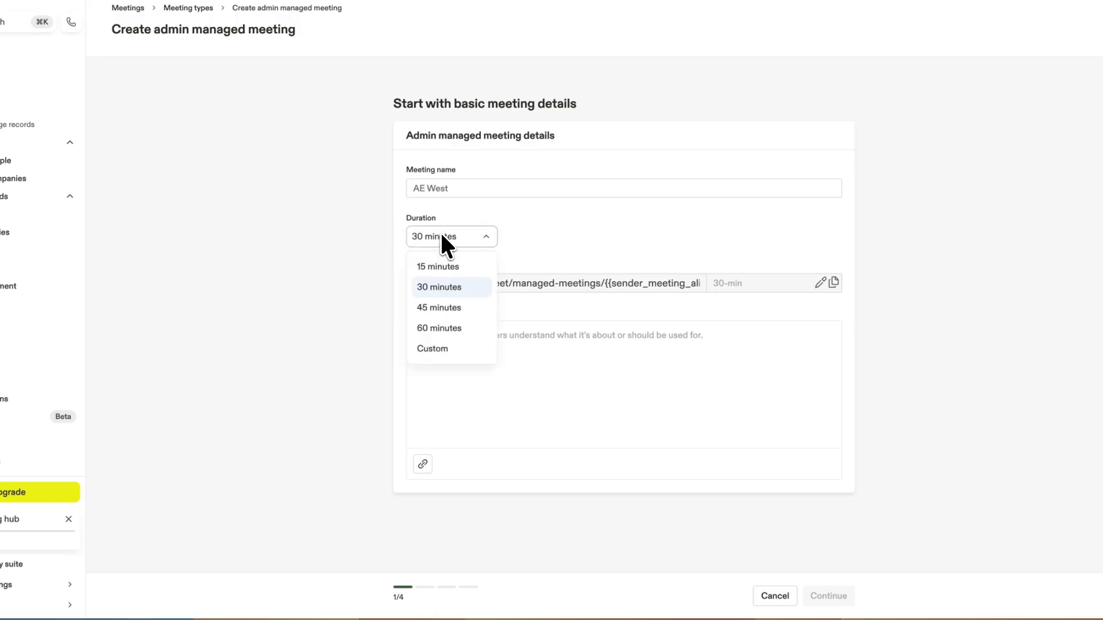
left_click(364, 323)
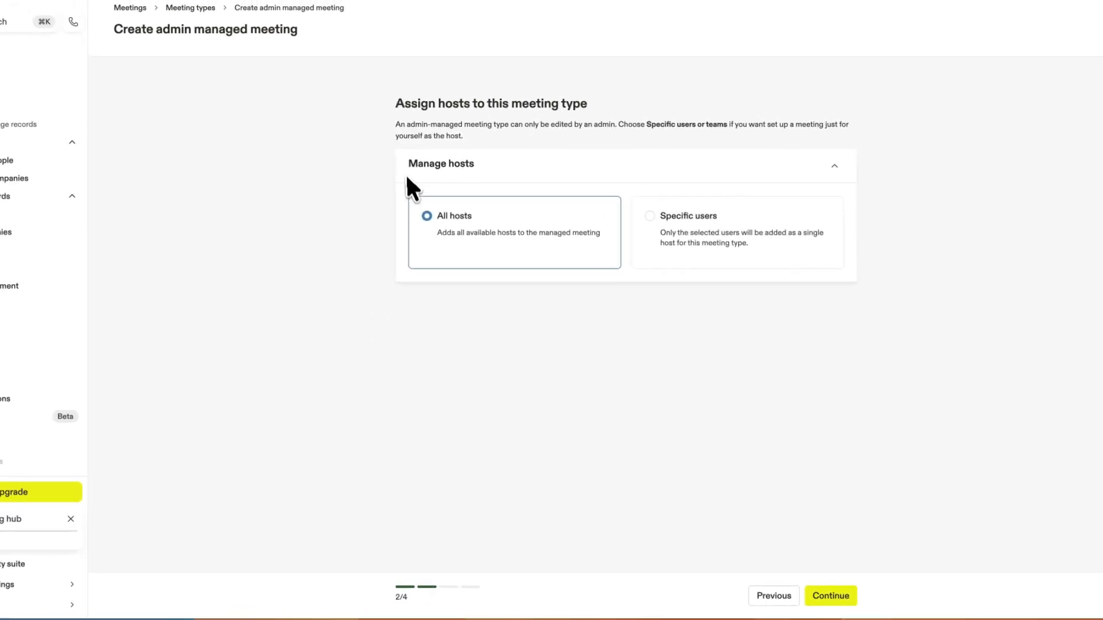
Keep All hosts assigned to the meeting type after trying the Specific users option, and continue.
left_click_drag(406, 176, 470, 176)
left_click(310, 226)
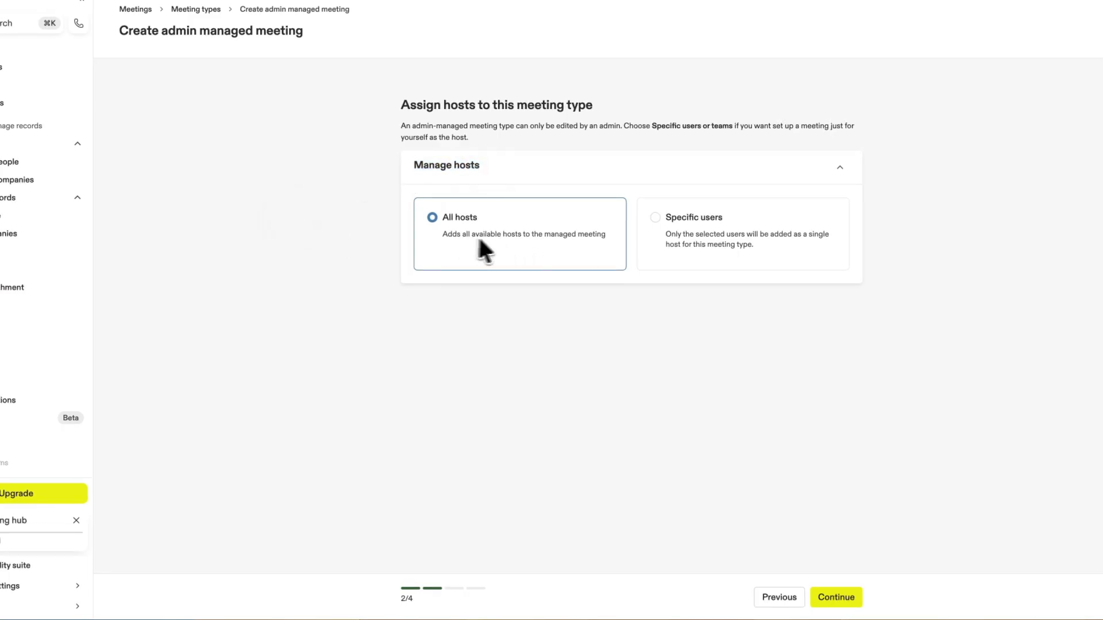
left_click(704, 220)
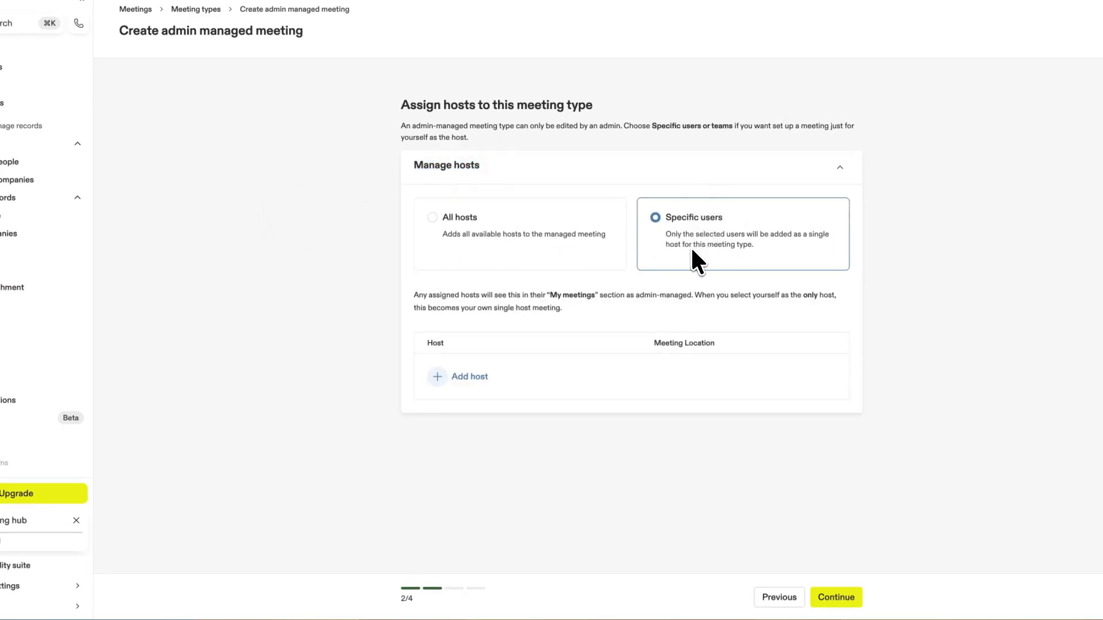
left_click(522, 236)
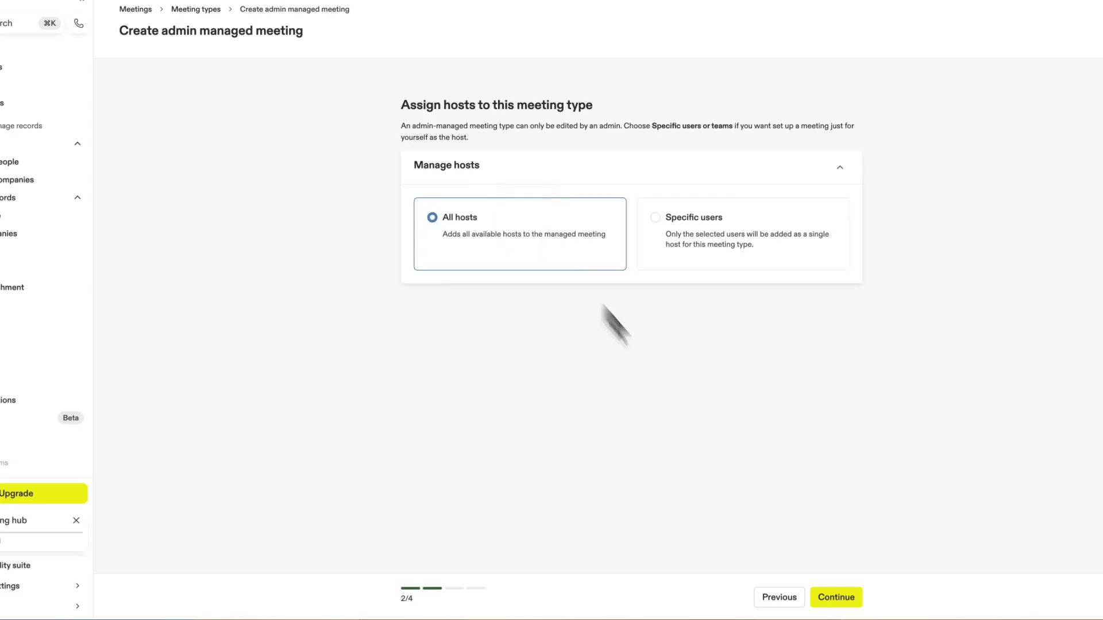
left_click(823, 597)
Review the meeting hosts' availability settings and continue to the intake form.
left_click_drag(371, 97, 586, 98)
left_click(300, 115)
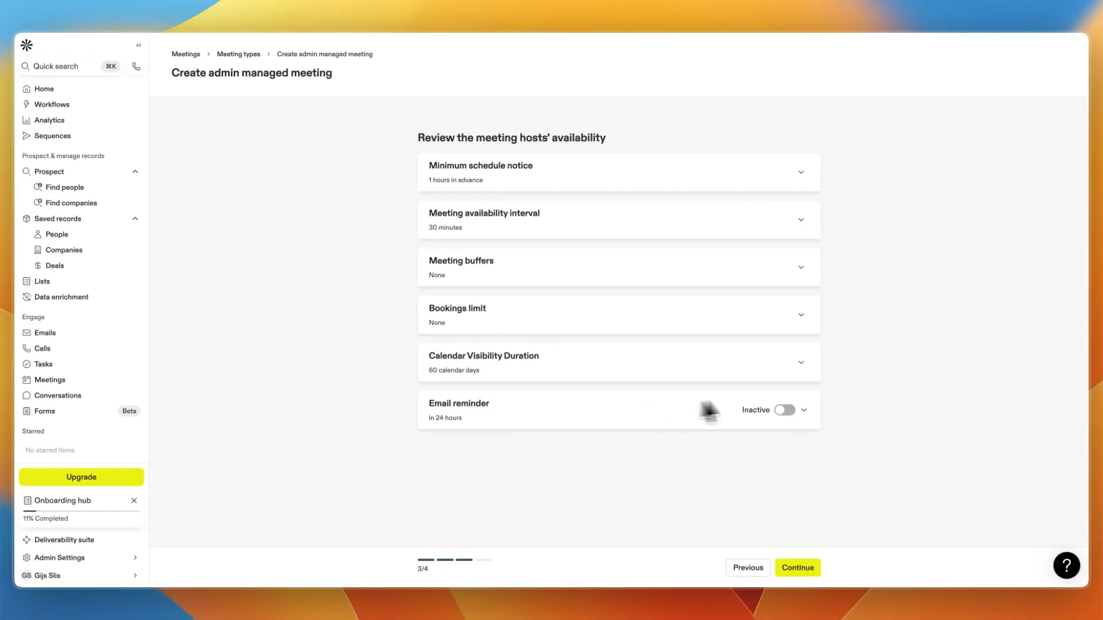
left_click(798, 568)
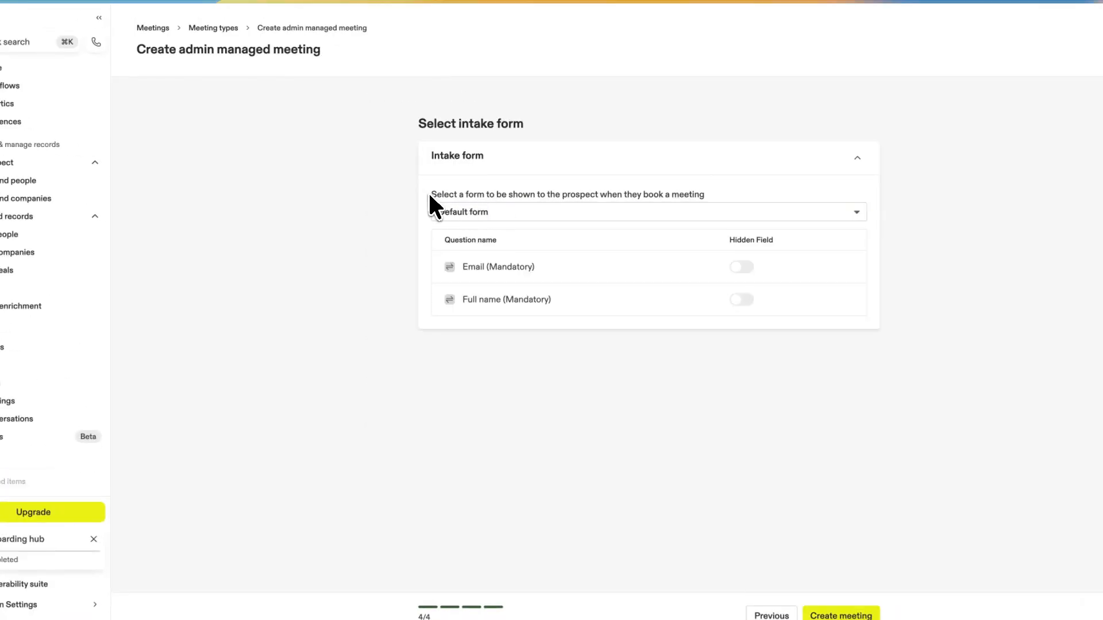
Choose Default form as the intake form and create the meeting.
left_click_drag(380, 167, 470, 167)
left_click_drag(578, 192, 729, 195)
left_click(697, 215)
left_click(488, 214)
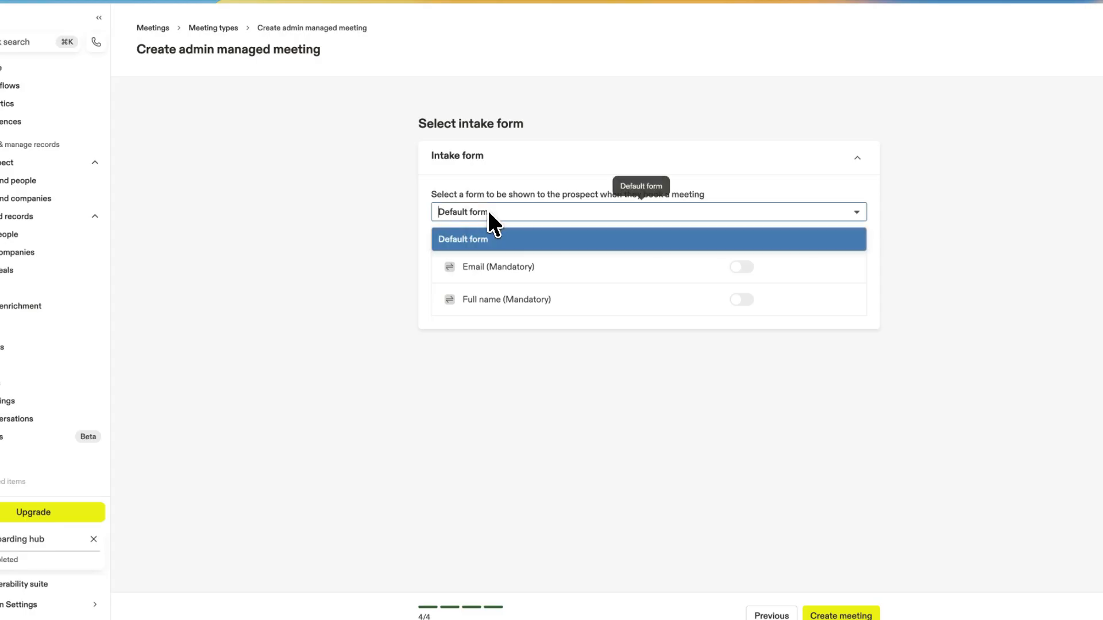
left_click(348, 268)
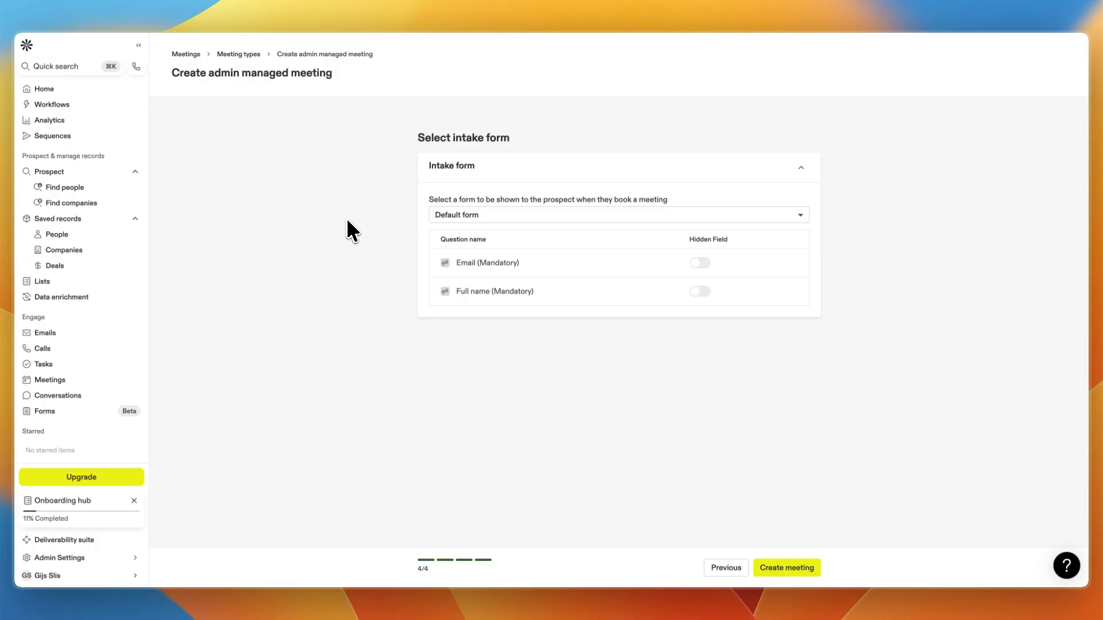
left_click(796, 571)
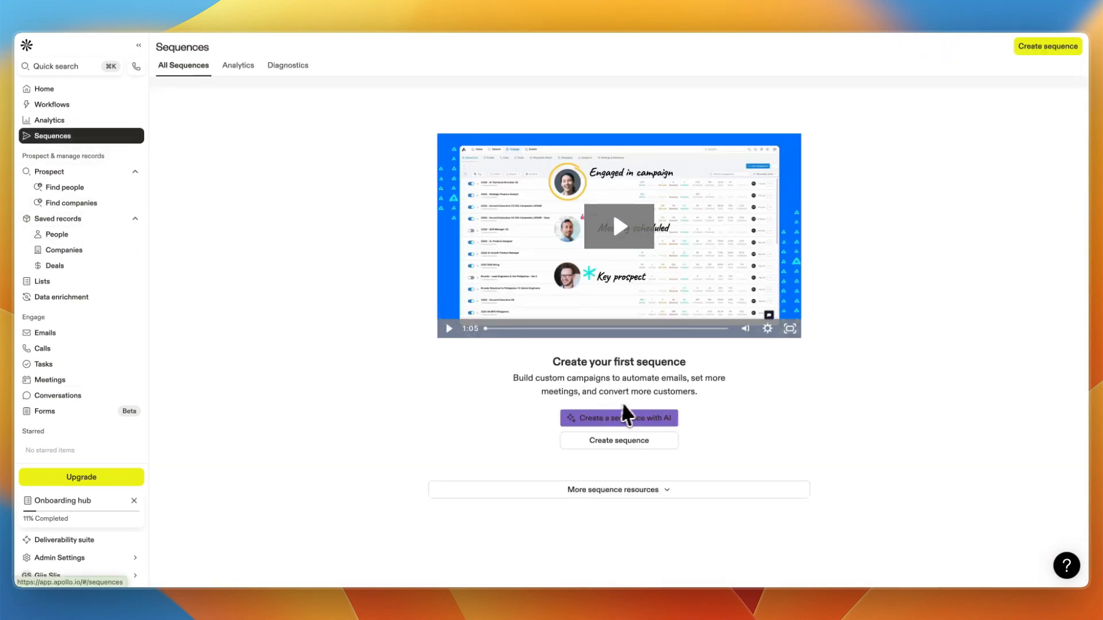
Create a new sequence from scratch named call.
left_click(610, 444)
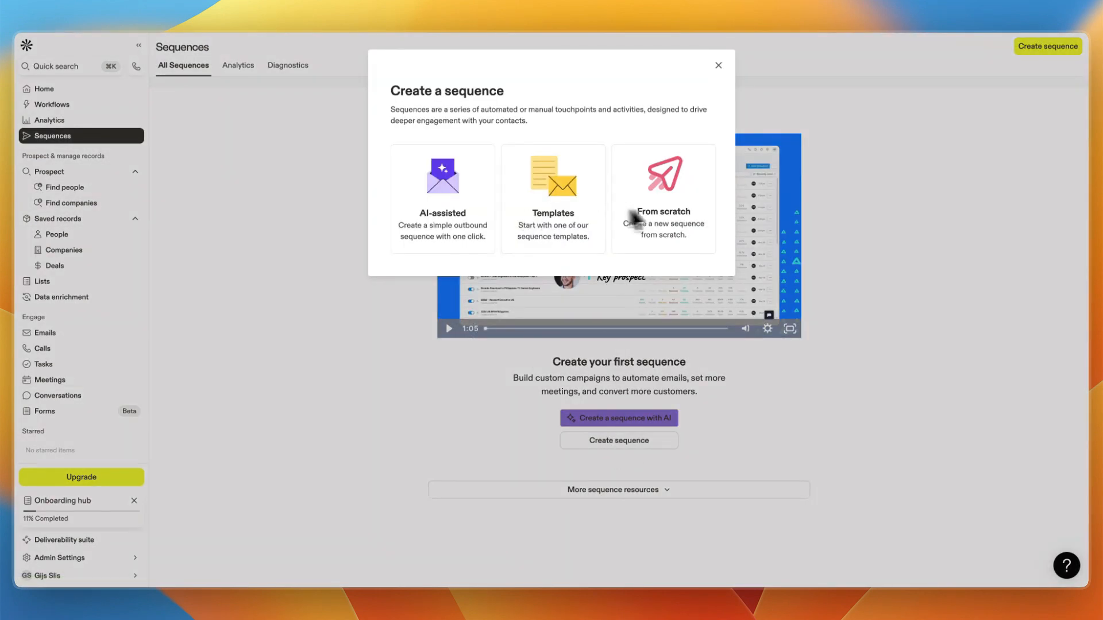
left_click(663, 213)
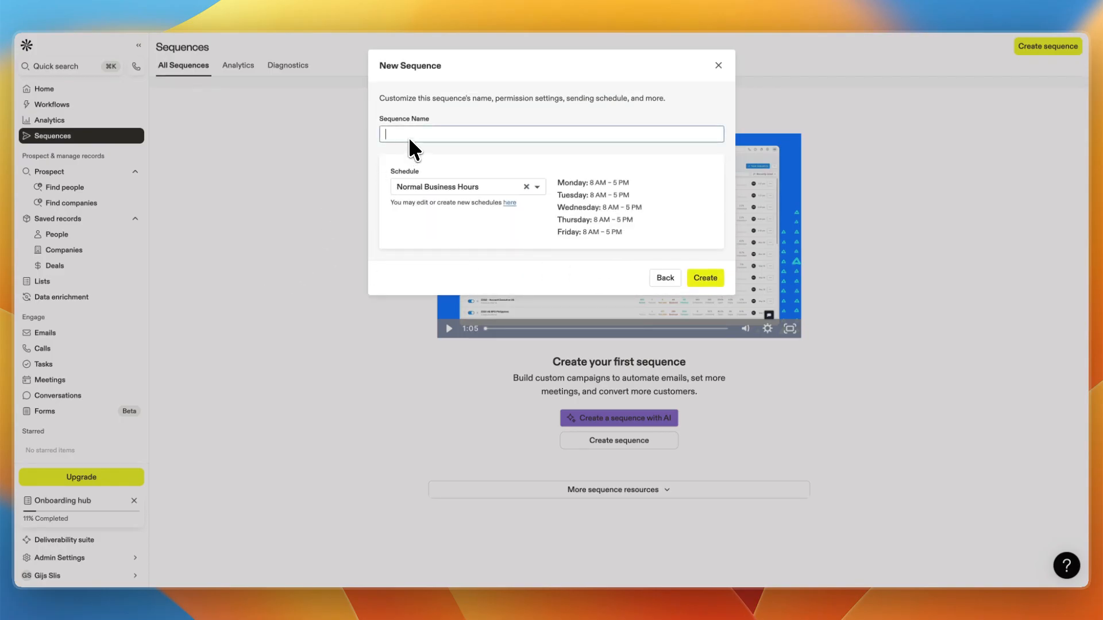
type("call")
left_click(702, 277)
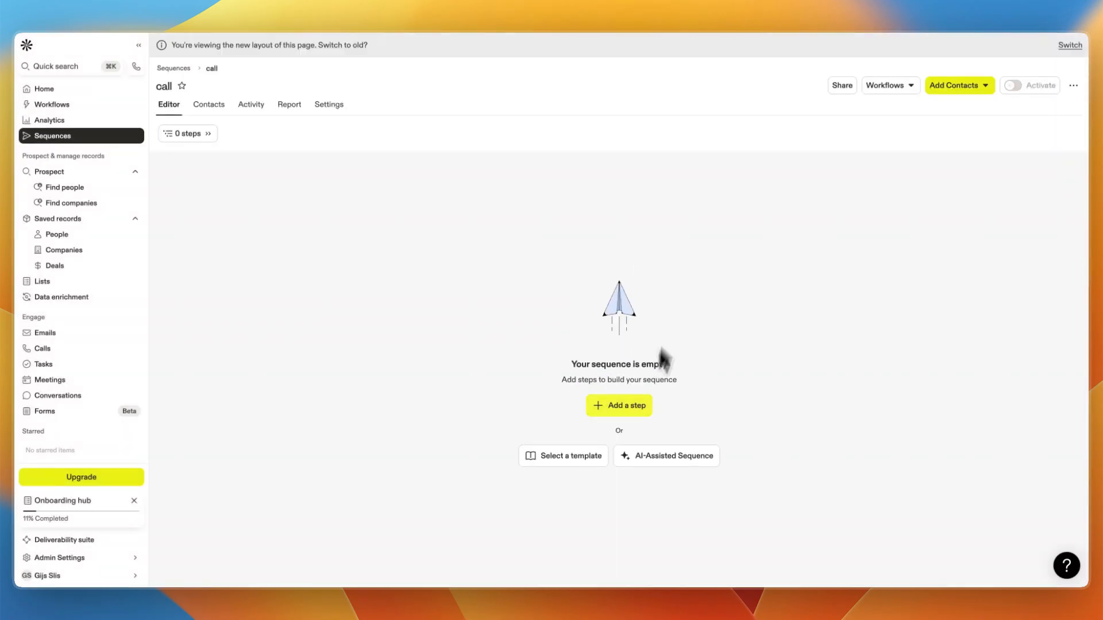
Add an automatic email step and insert the admin-managed meeting 123 scheduling link into its body.
left_click(634, 412)
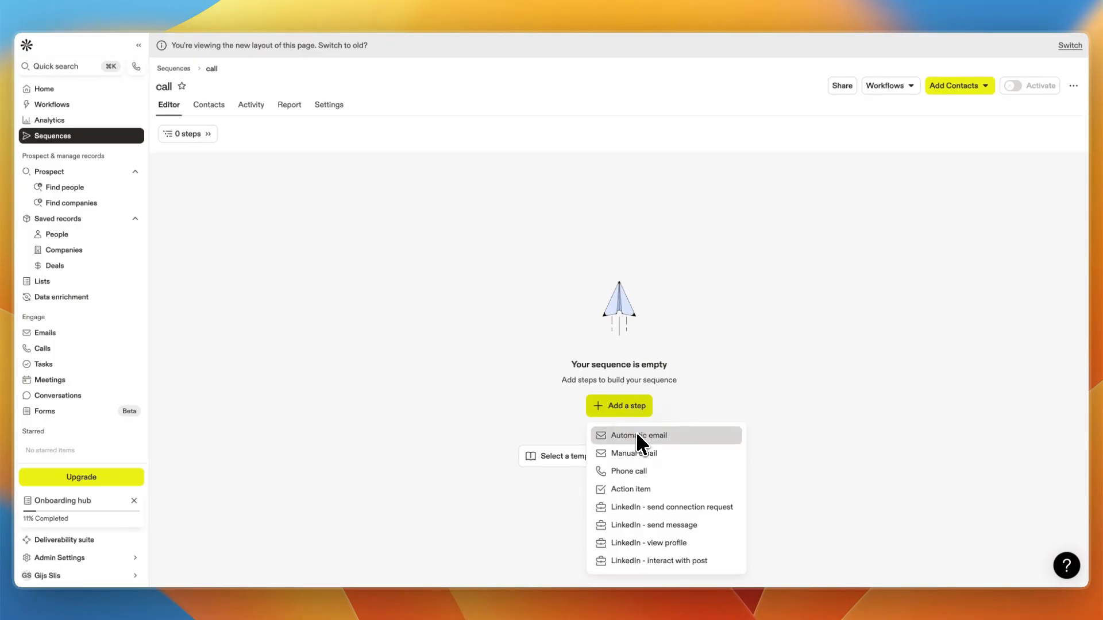
left_click(639, 437)
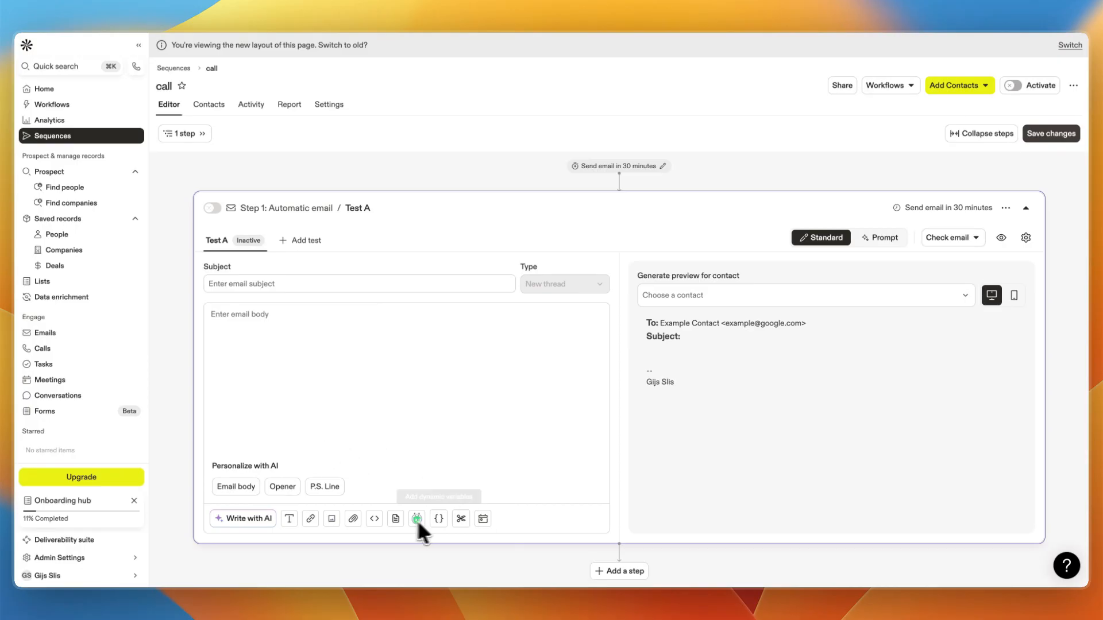
left_click(482, 520)
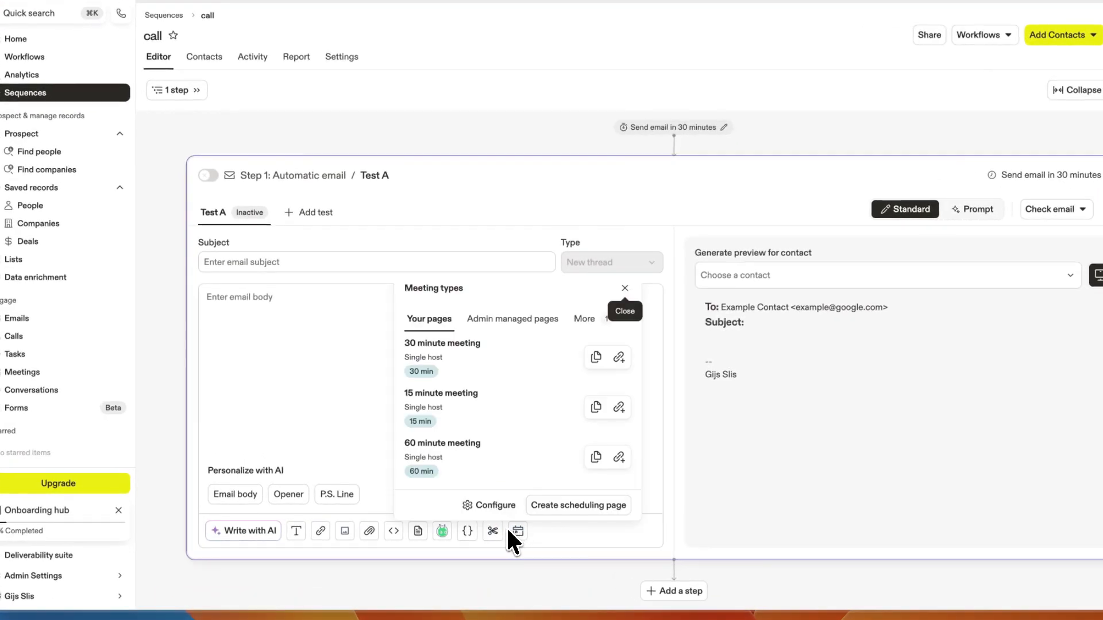
left_click(512, 318)
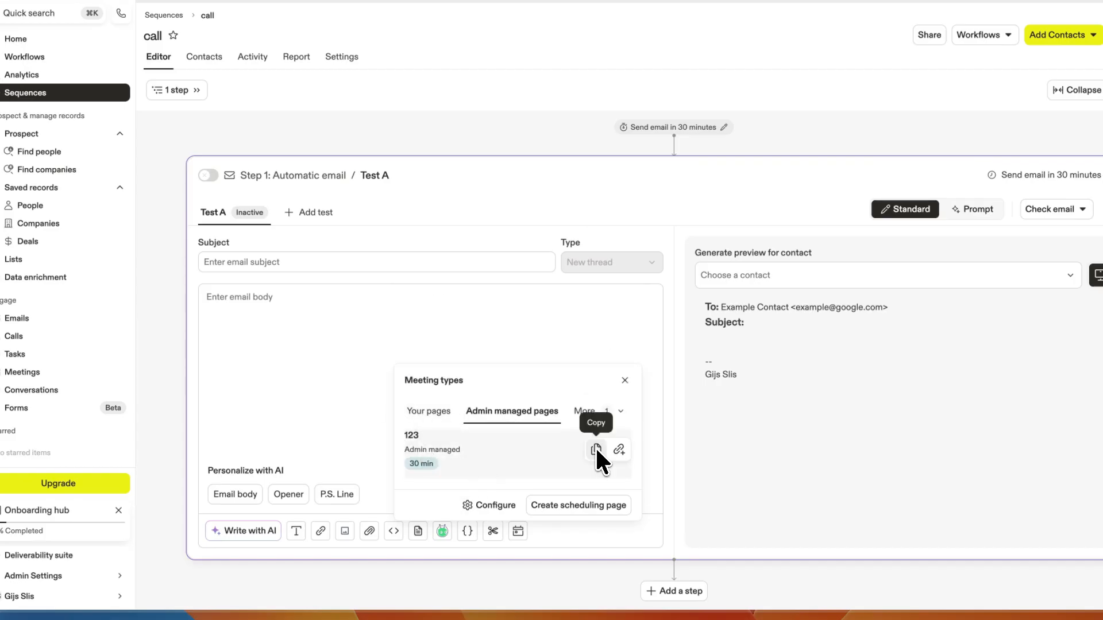
left_click(617, 449)
left_click(367, 344)
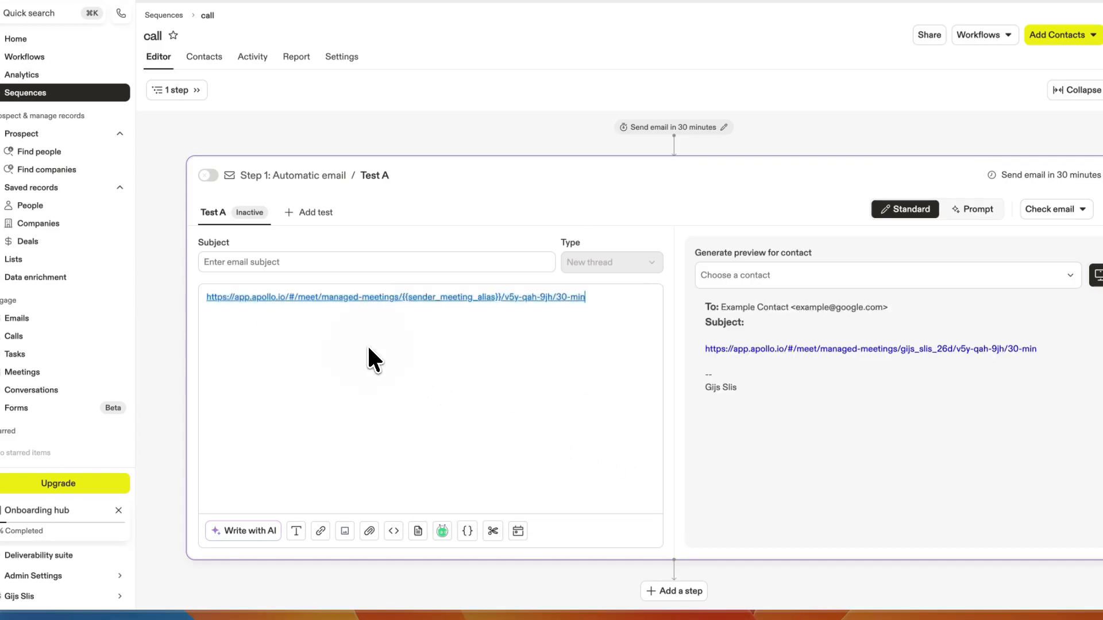
left_click(750, 370)
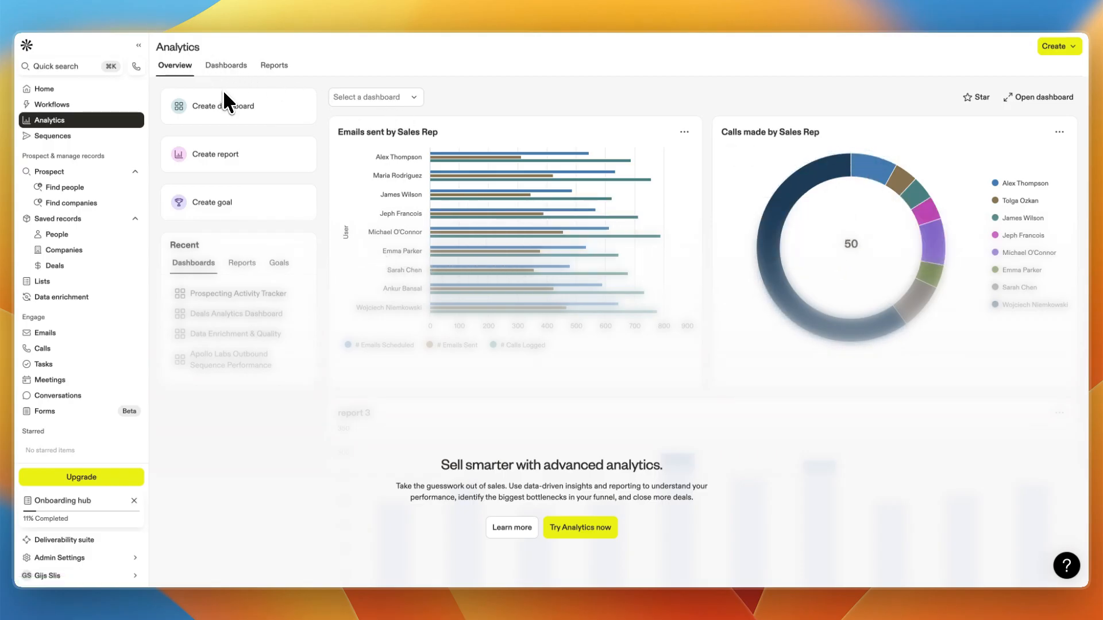
Start the trial access to Analytics.
scroll(411, 304, "down", 1)
left_click(597, 522)
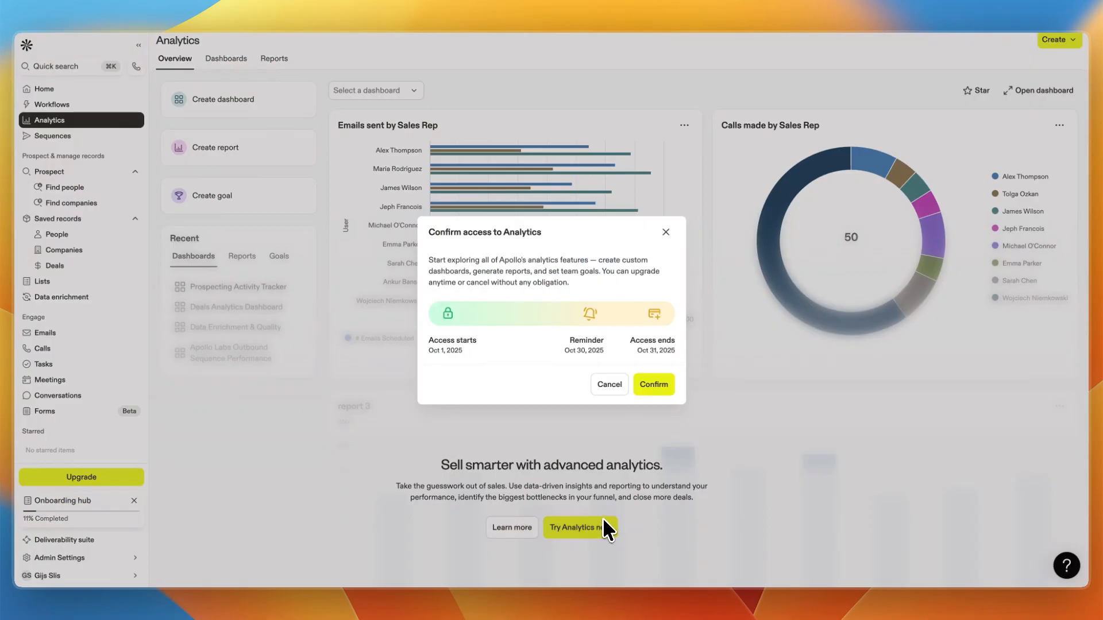
left_click(652, 384)
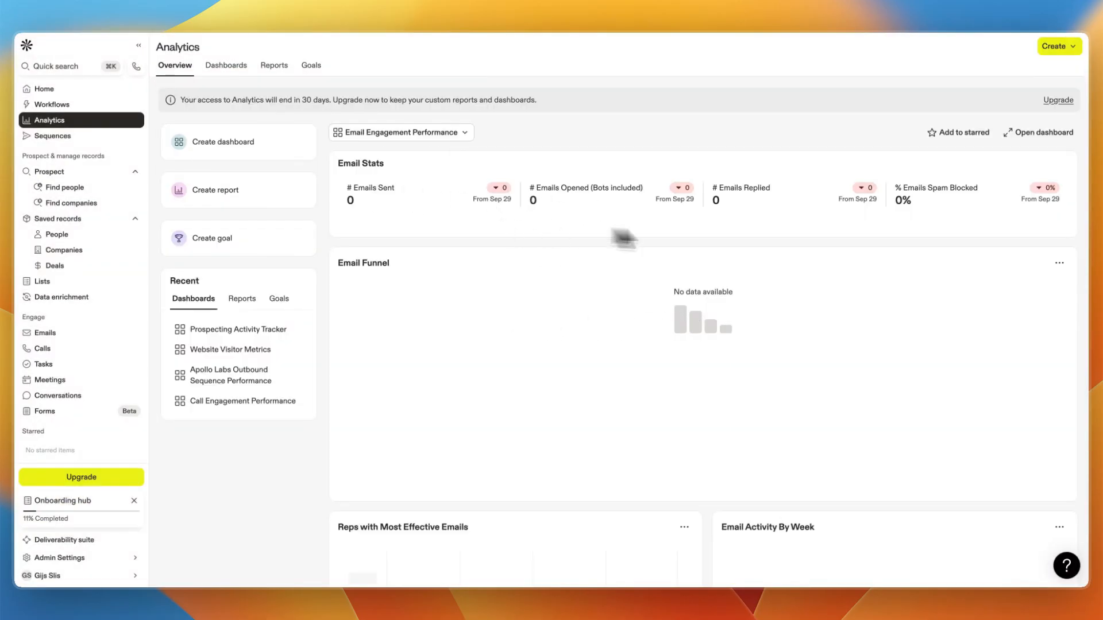
Switch the analytics overview to the Sales Rep Command Center dashboard and browse its reports.
left_click(381, 133)
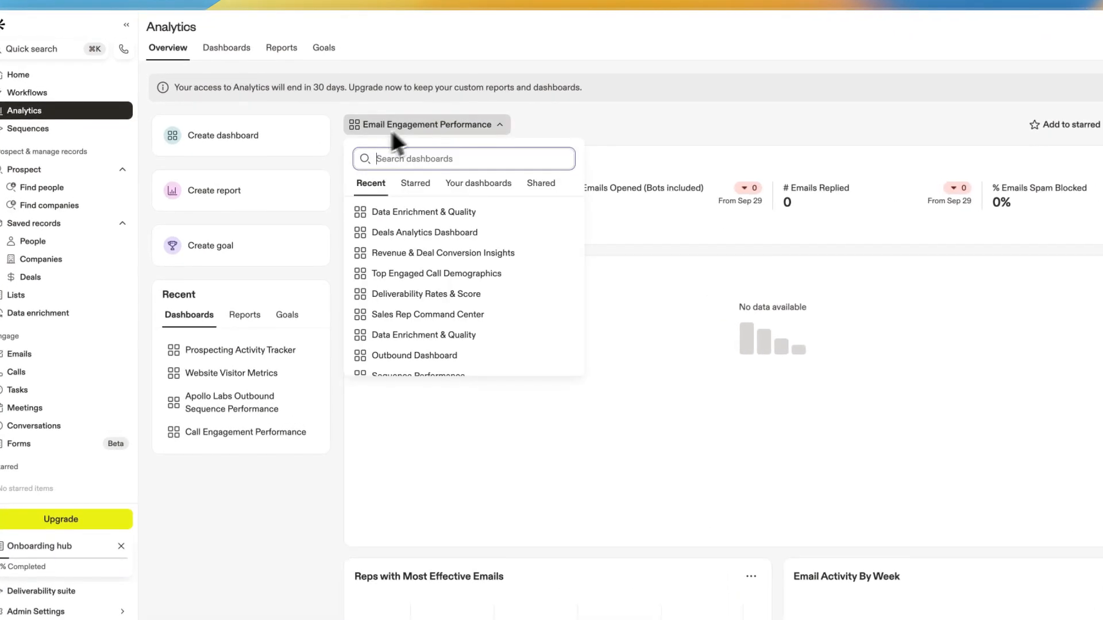
scroll(463, 250, "down", 5)
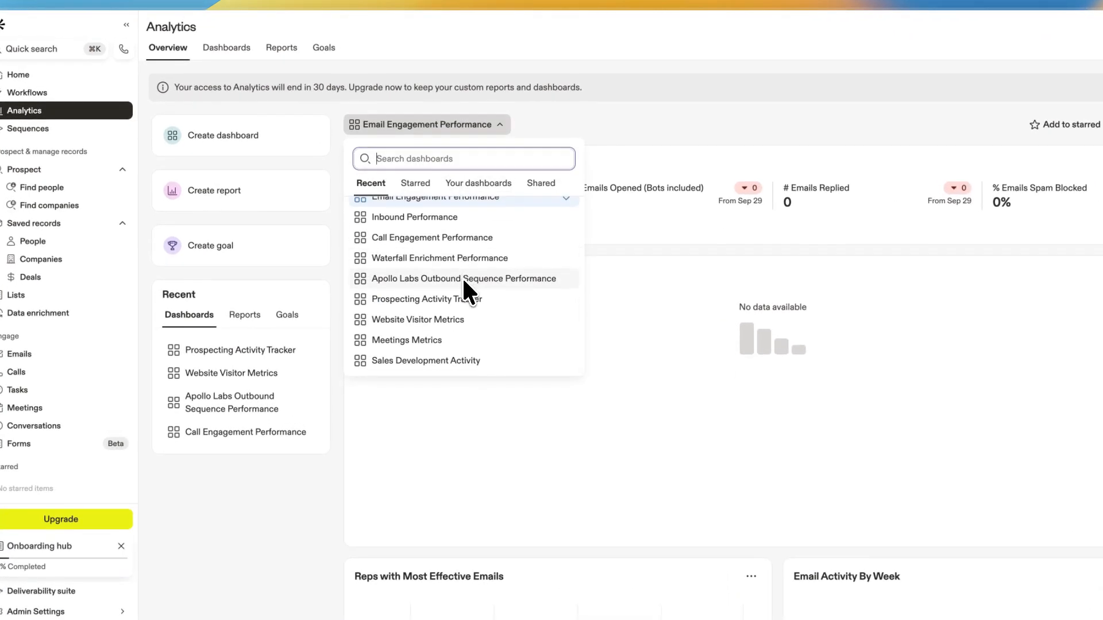
scroll(462, 283, "up", 5)
scroll(444, 281, "down", 5)
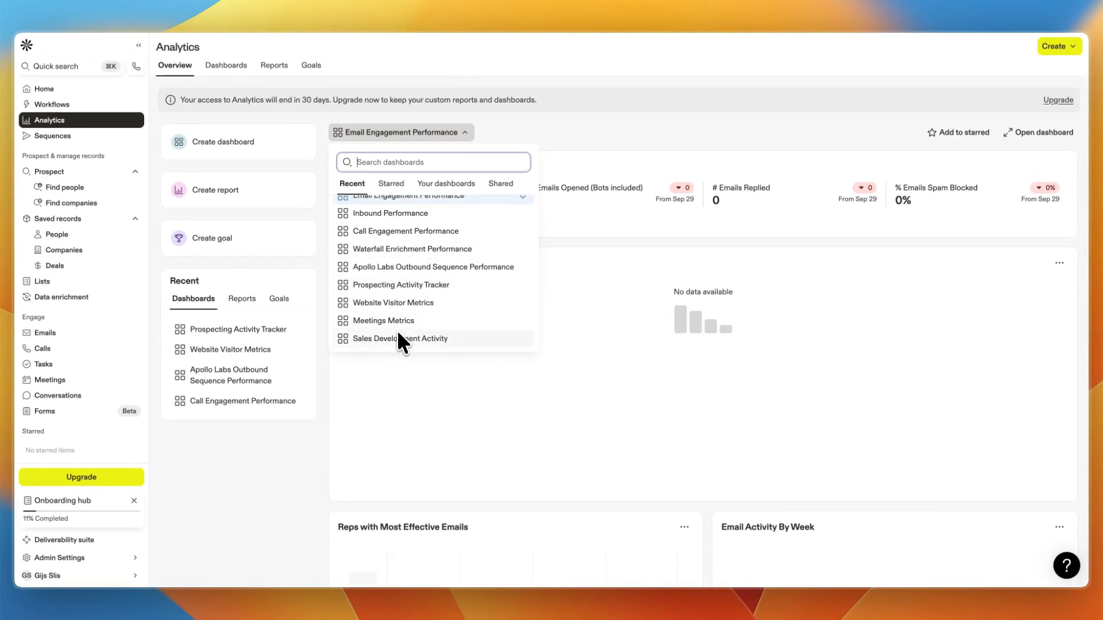
scroll(409, 330, "up", 5)
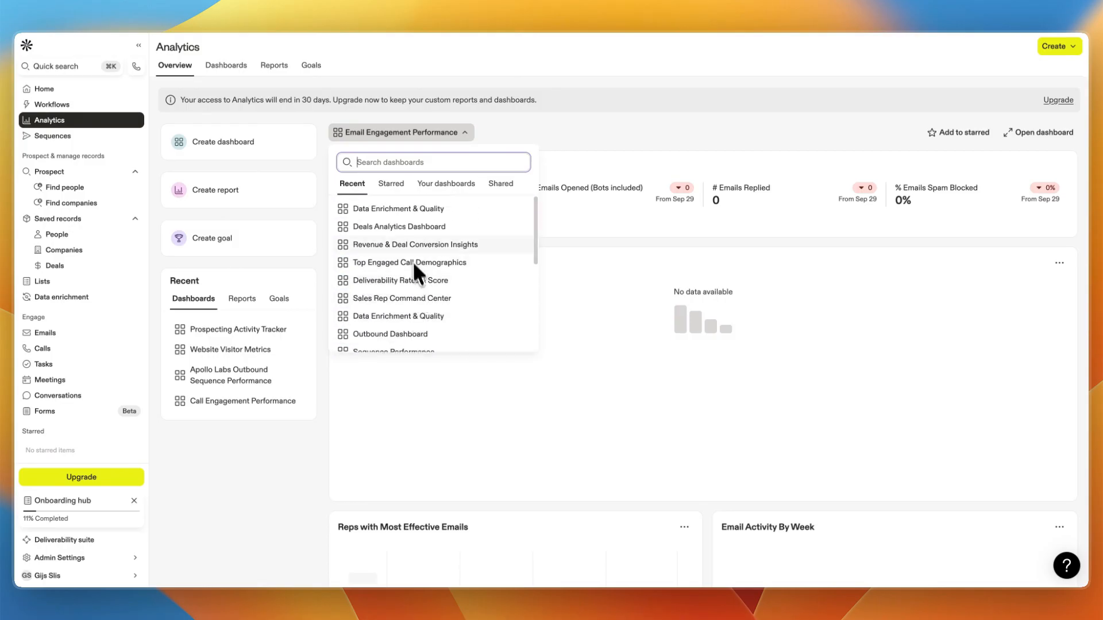
left_click(403, 297)
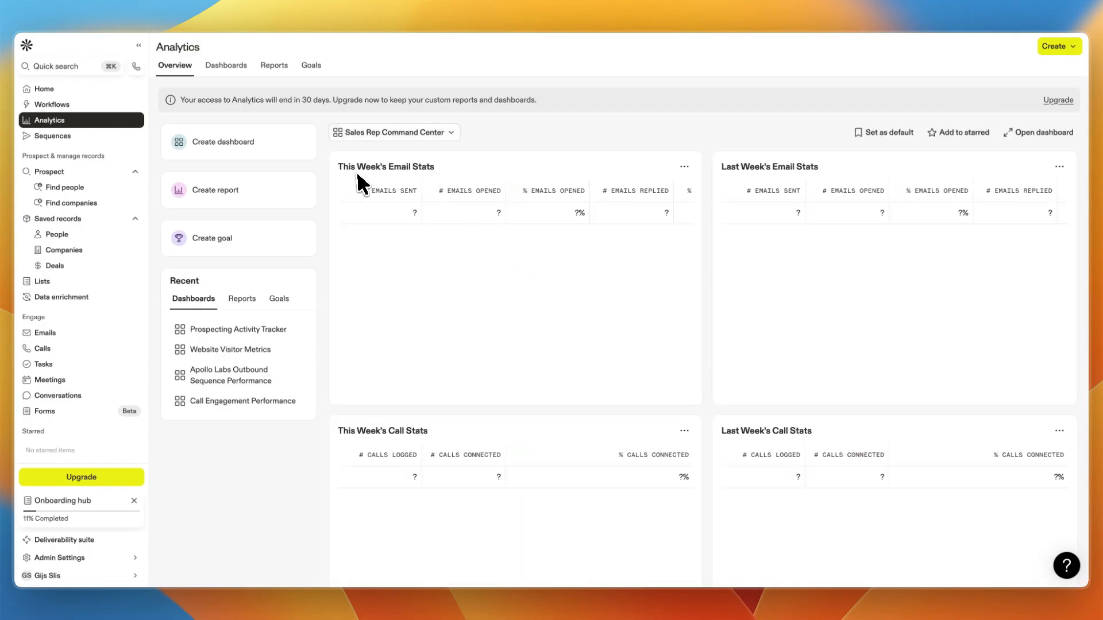
scroll(796, 190, "down", 5)
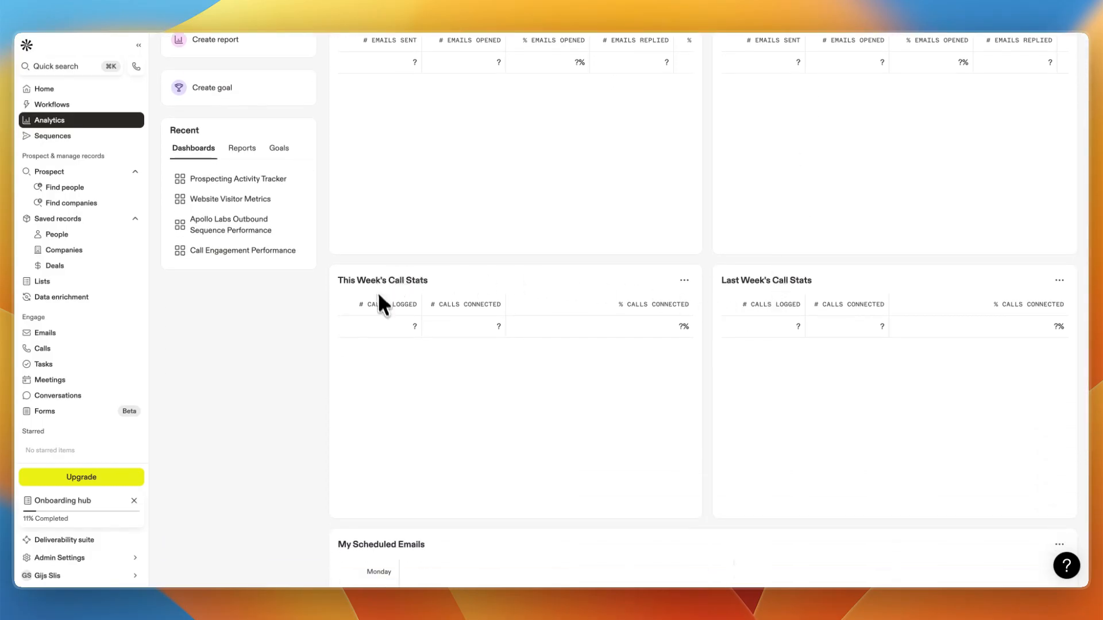
scroll(382, 296, "down", 6)
scroll(385, 287, "up", 11)
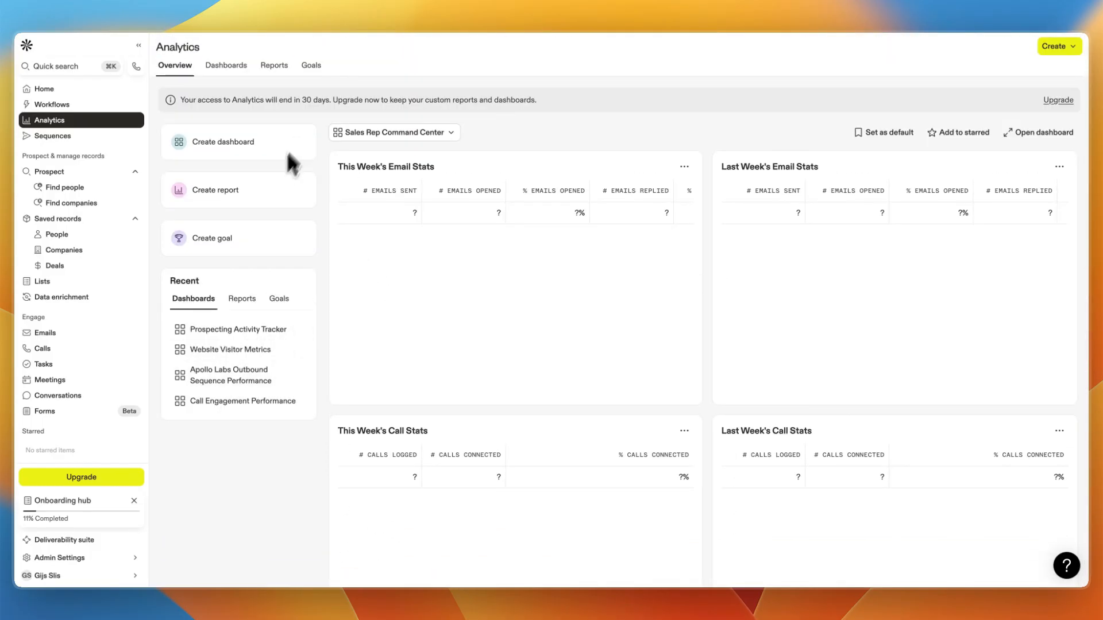
Create a new dashboard and add the This Week's Call Stats and This Week's Email Stats reports from existing templates.
left_click(244, 154)
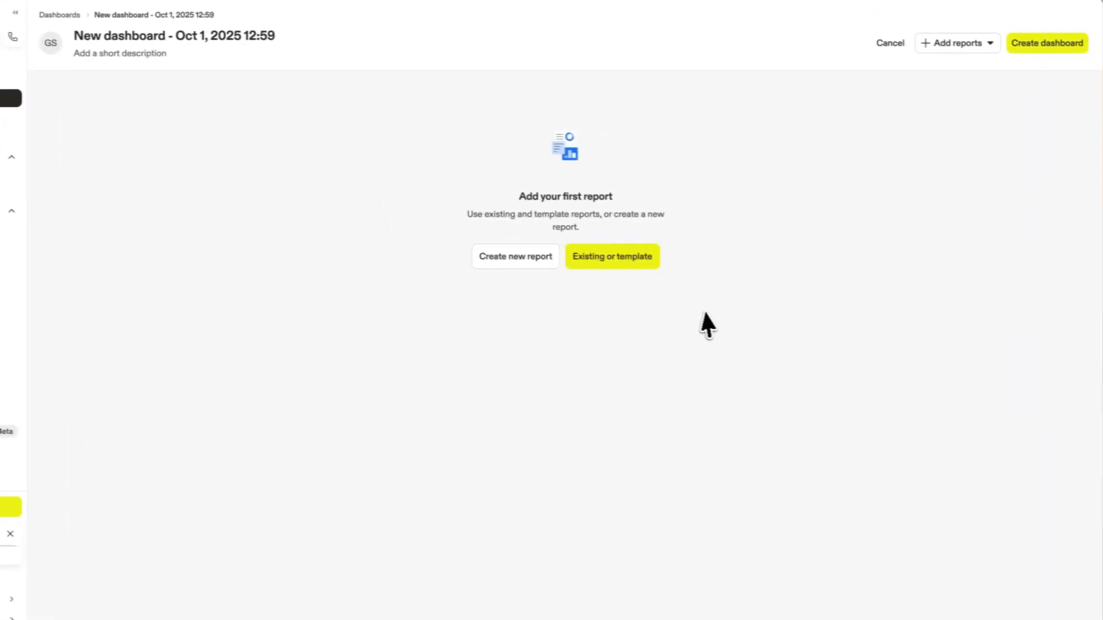
left_click(632, 256)
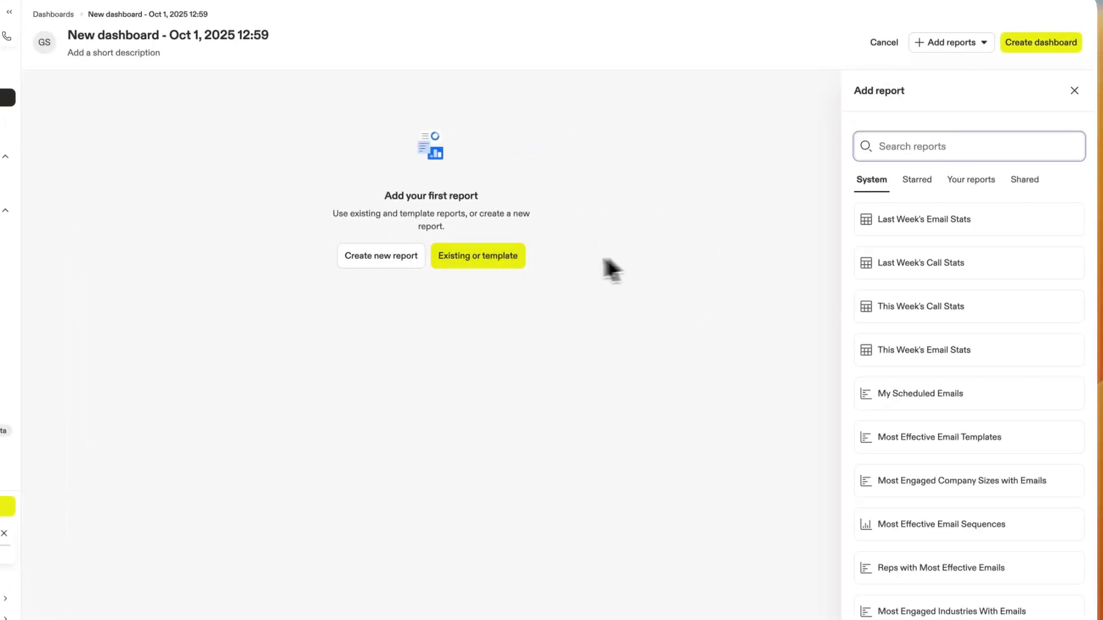
mouse_move(939, 251)
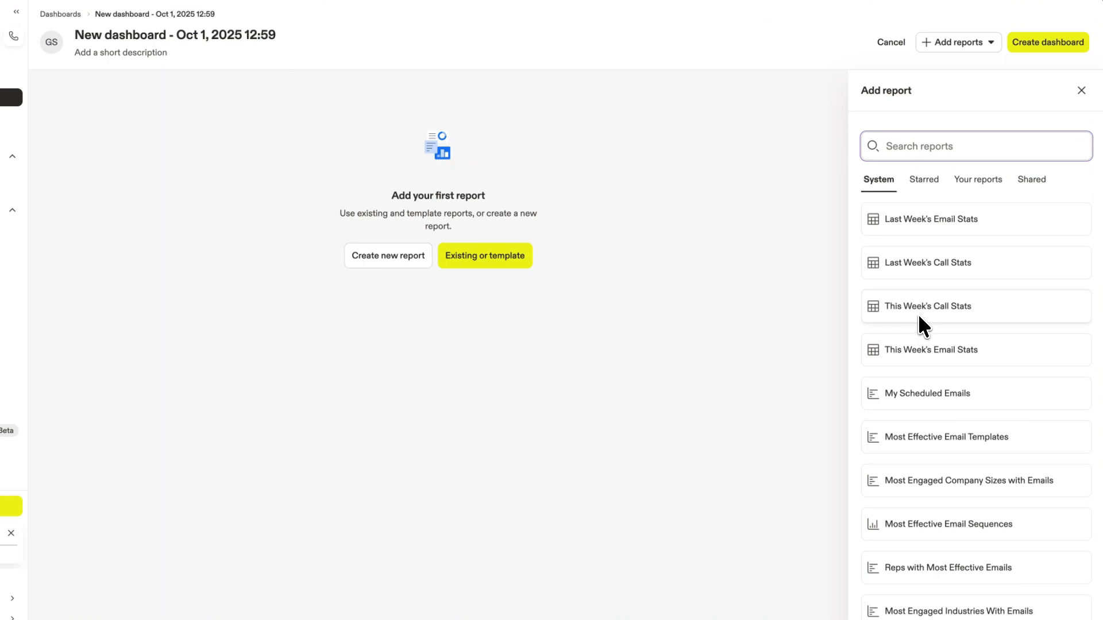
left_click_drag(918, 314, 152, 167)
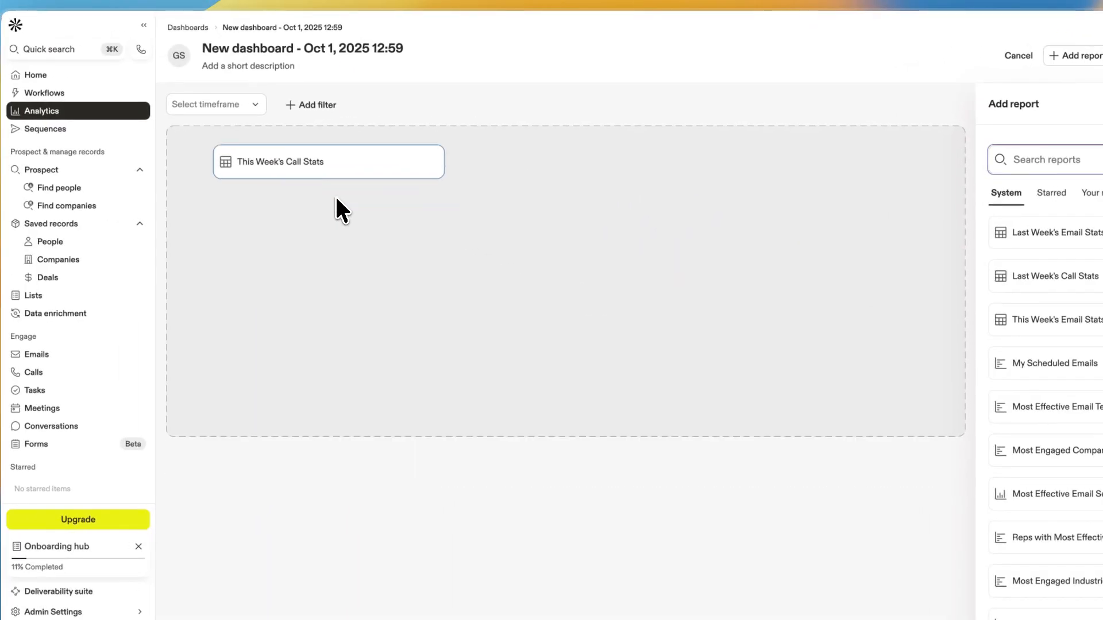
left_click_drag(335, 194, 339, 193)
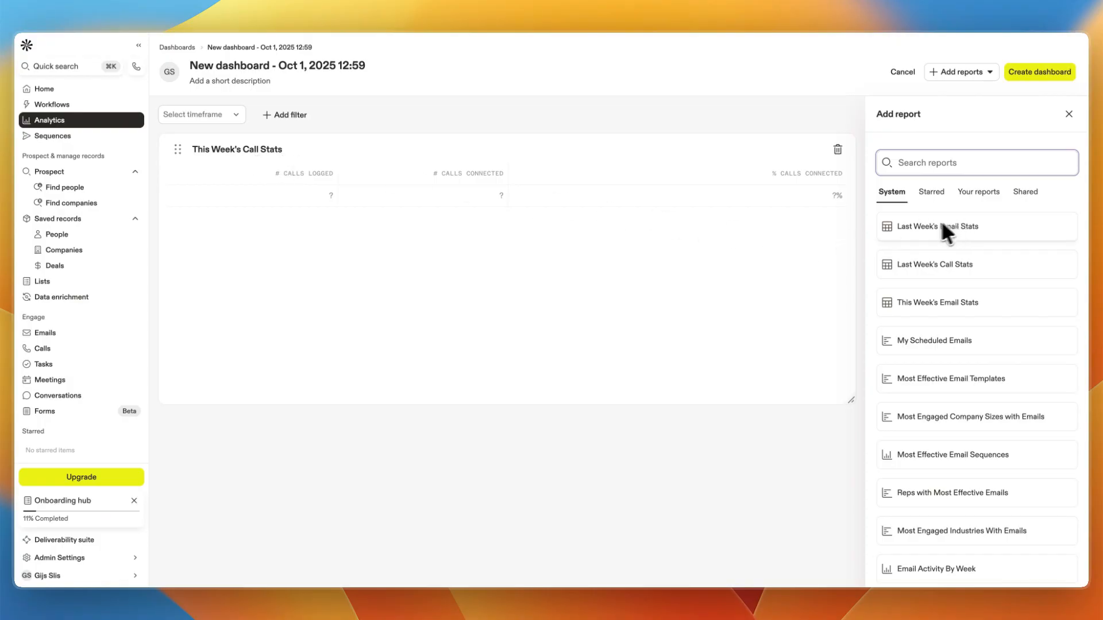
left_click_drag(922, 304, 320, 513)
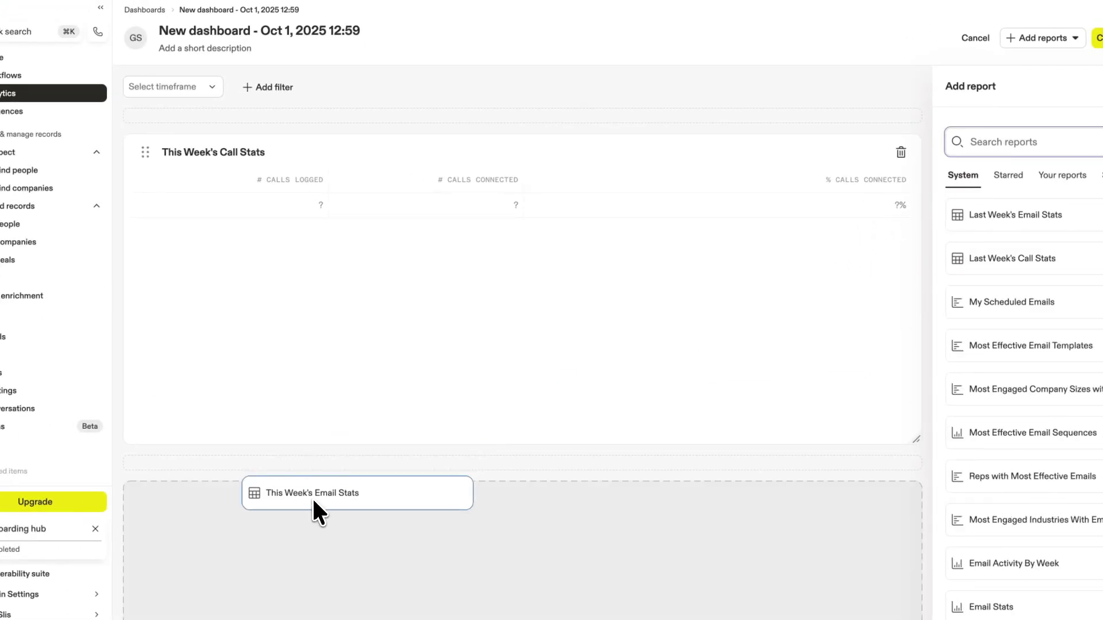
left_click(1099, 38)
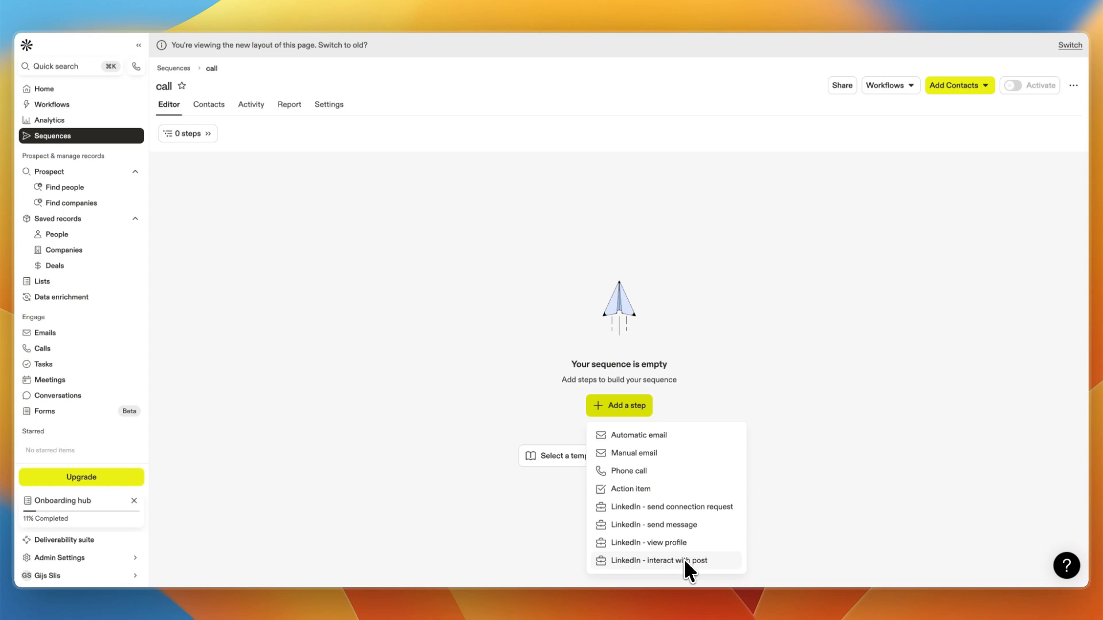
Add a LinkedIn - send connection request step to the call sequence.
left_click(693, 504)
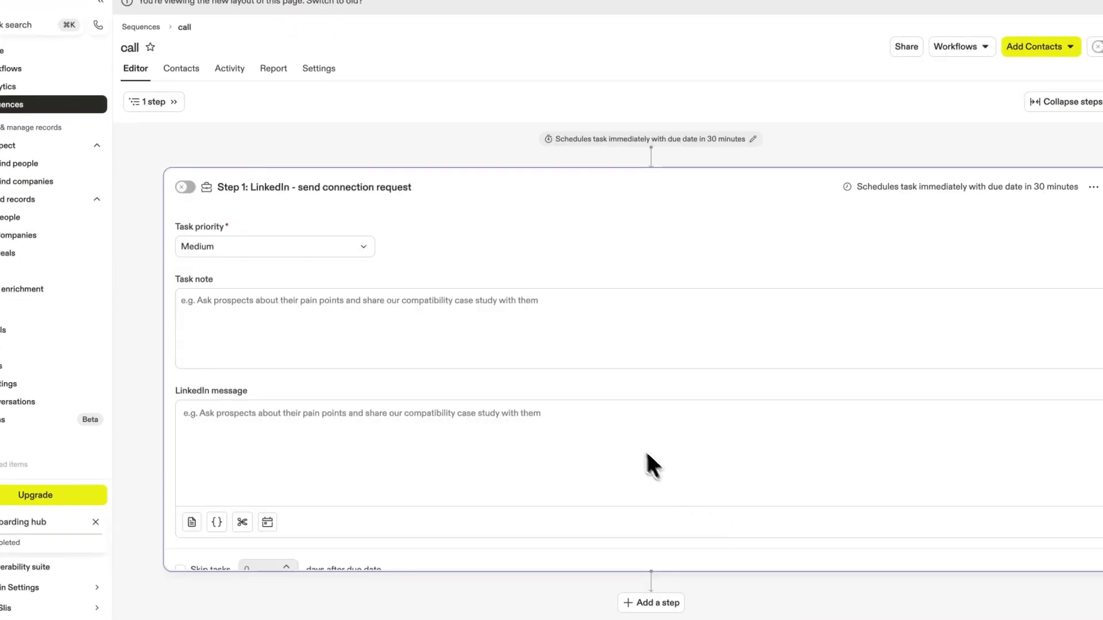
left_click(377, 324)
scroll(322, 368, "down", 1)
left_click(269, 389)
left_click_drag(186, 369, 256, 371)
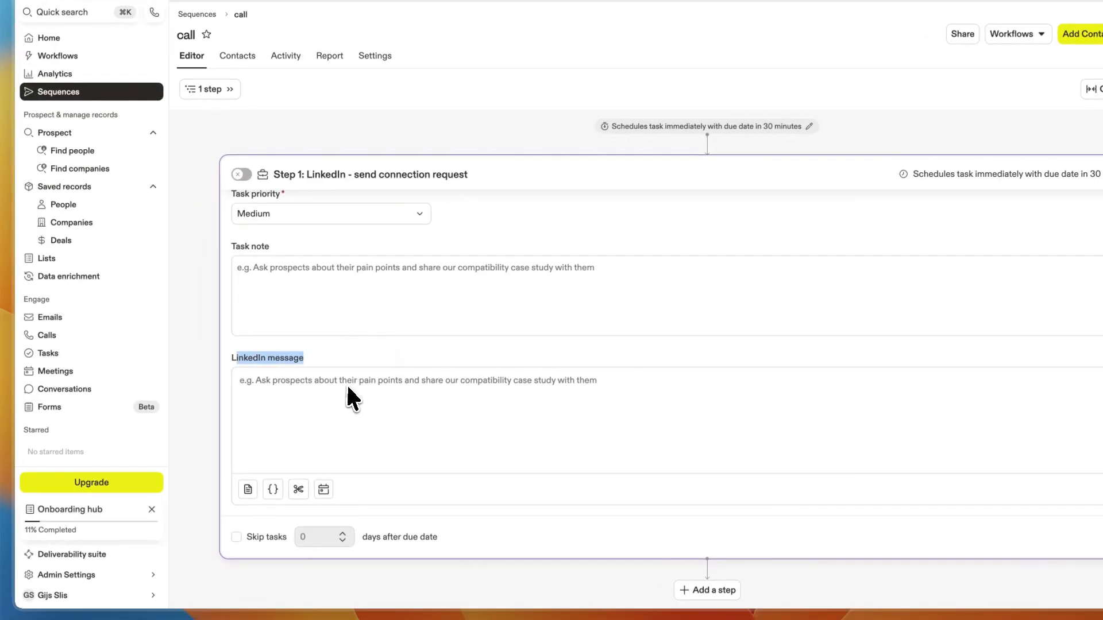
Add a LinkedIn - send message step as the sequence's second step.
left_click(297, 394)
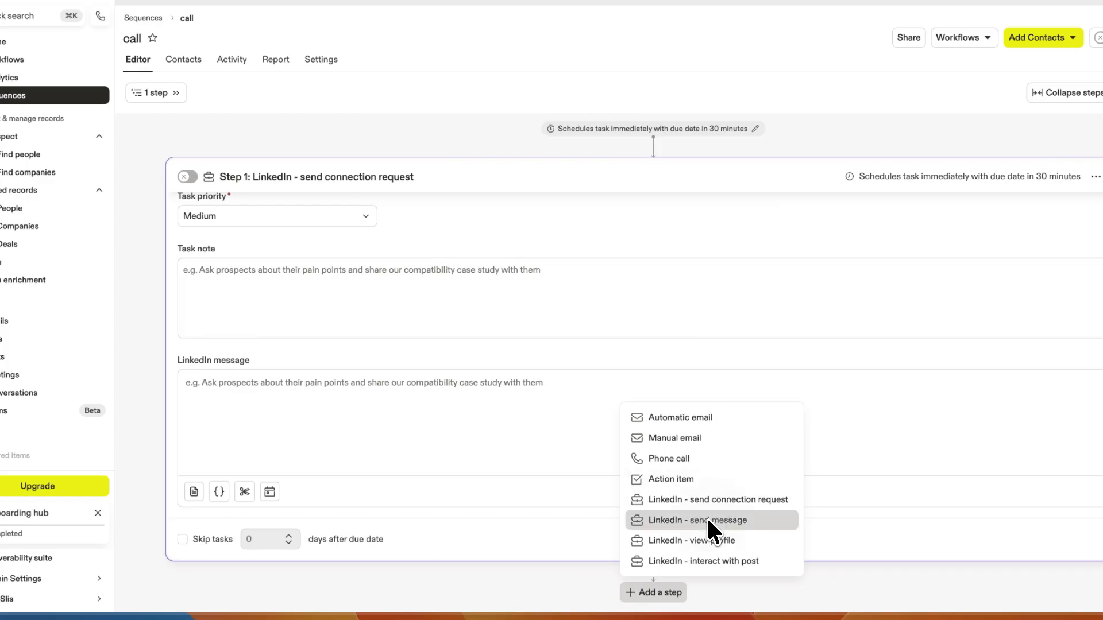
left_click(710, 523)
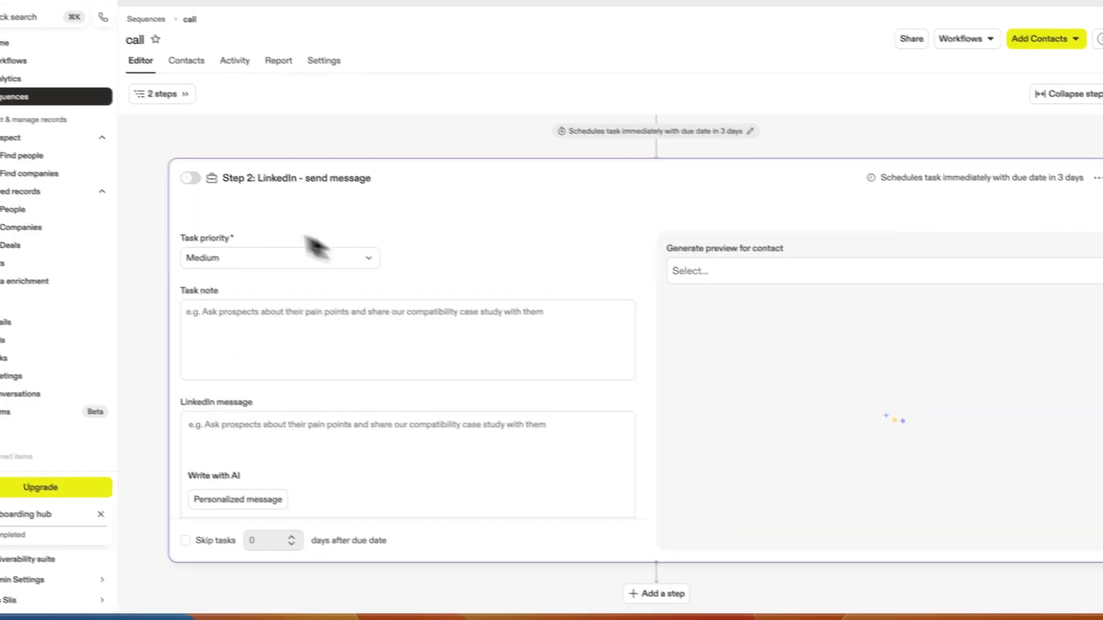
left_click_drag(179, 287, 259, 301)
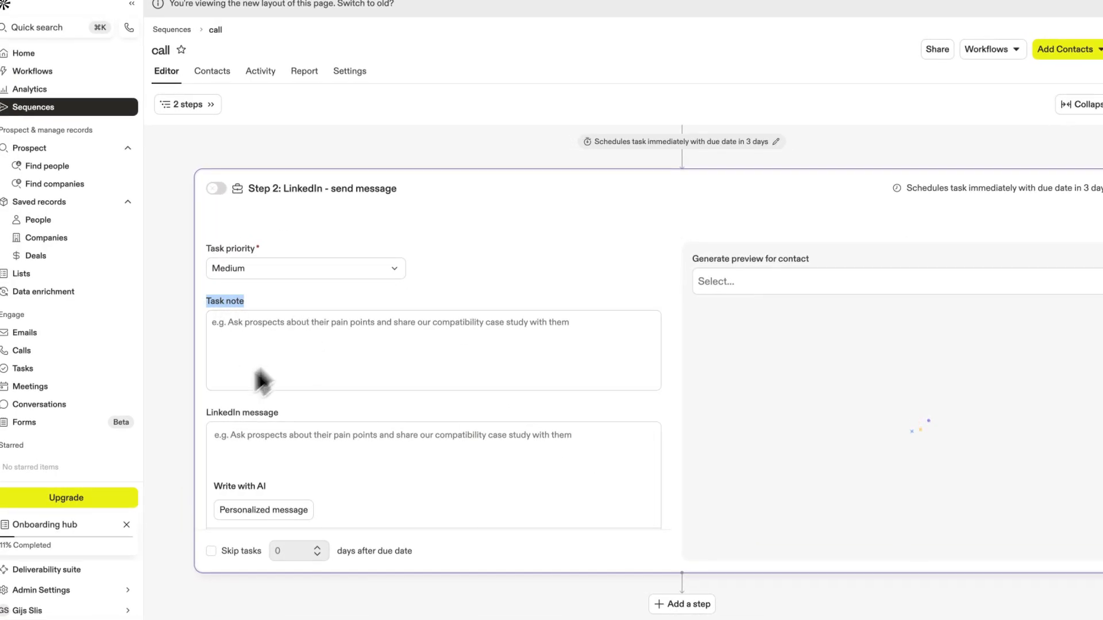
left_click_drag(206, 412, 258, 422)
left_click(767, 282)
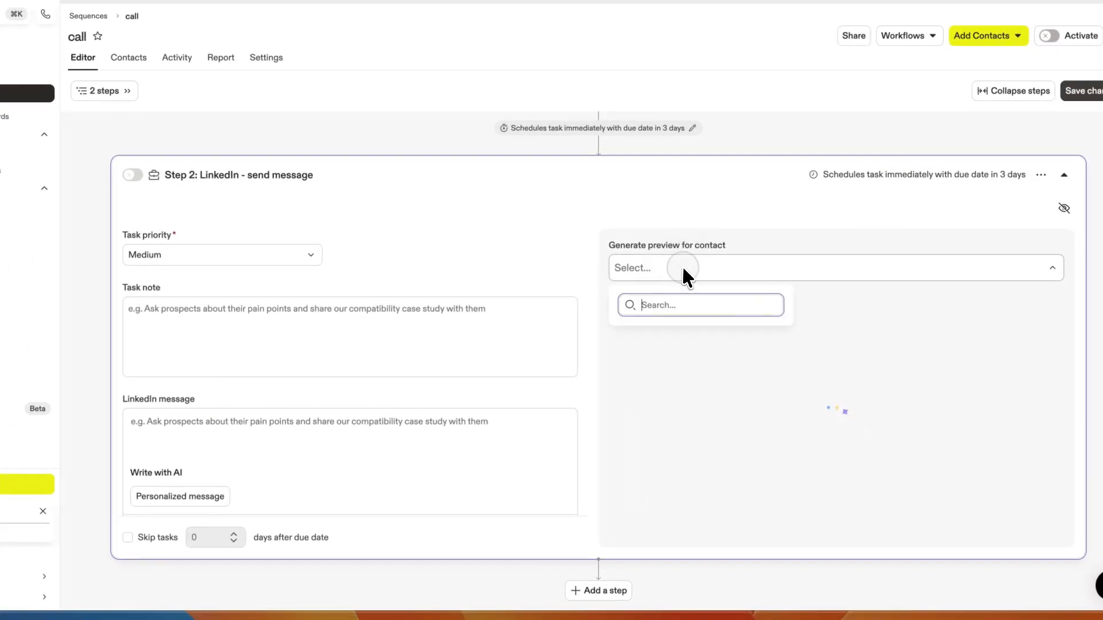
left_click(667, 266)
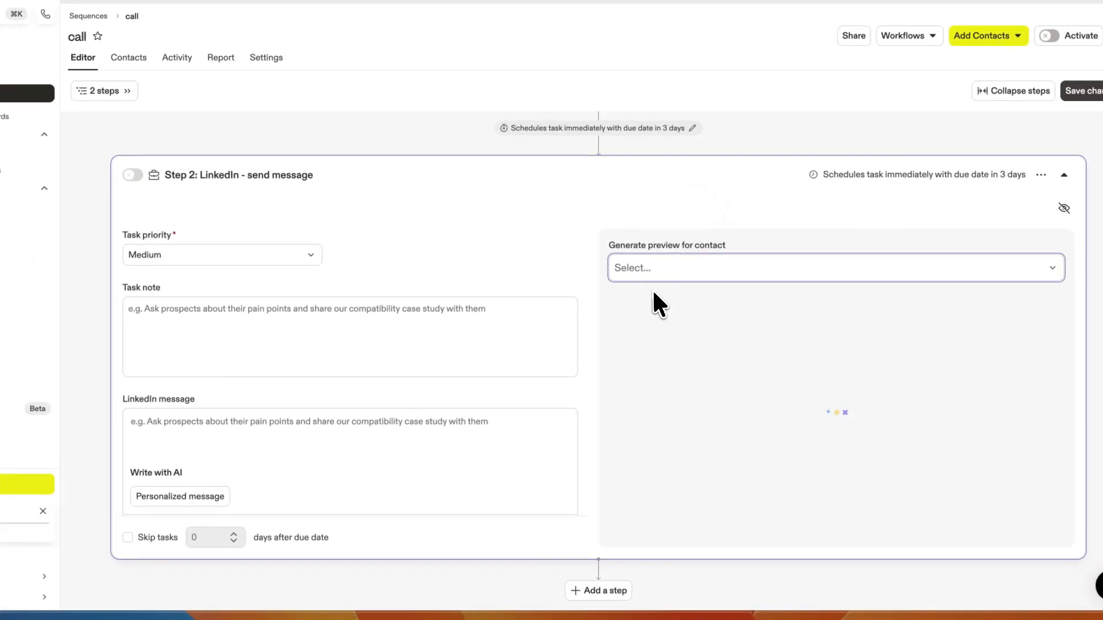
Add a phone call step and an automatic email step to the sequence.
left_click(604, 591)
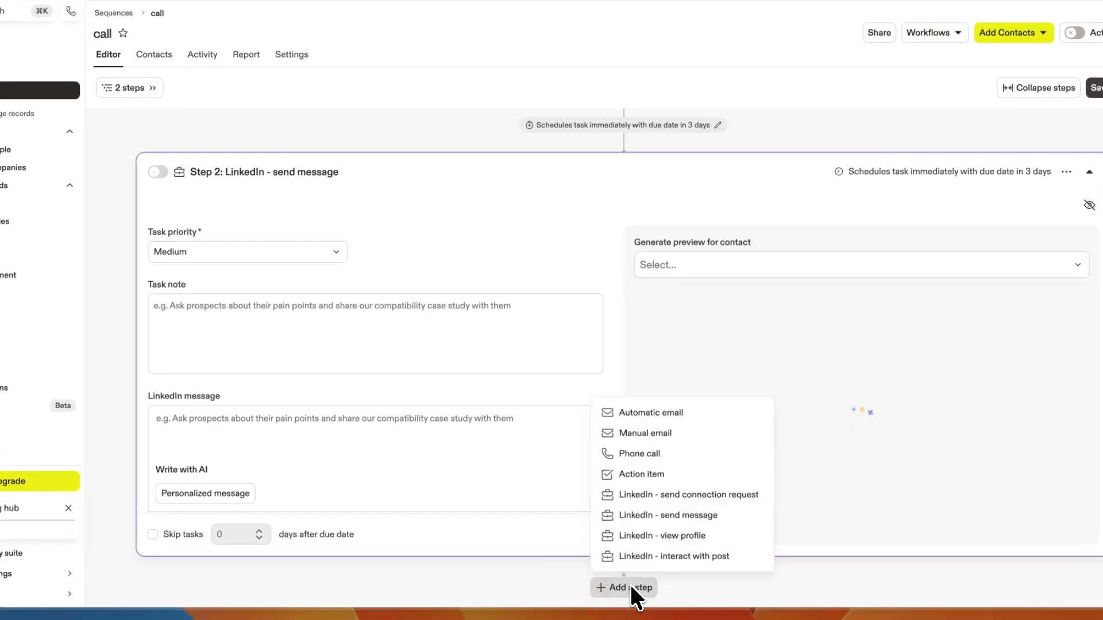
left_click(660, 454)
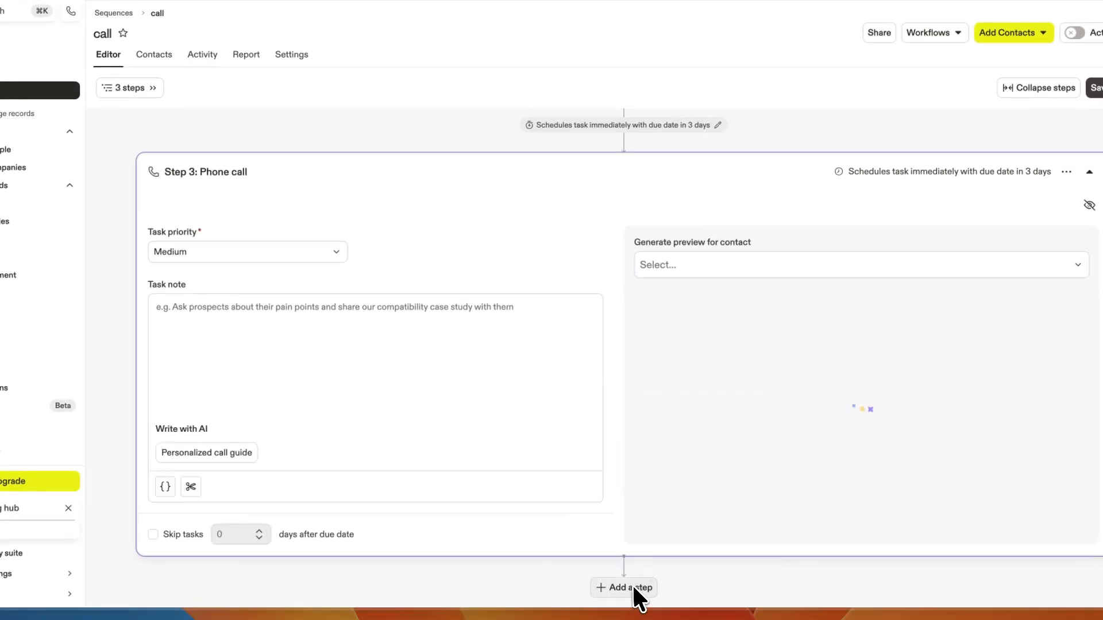
left_click(633, 586)
left_click(662, 413)
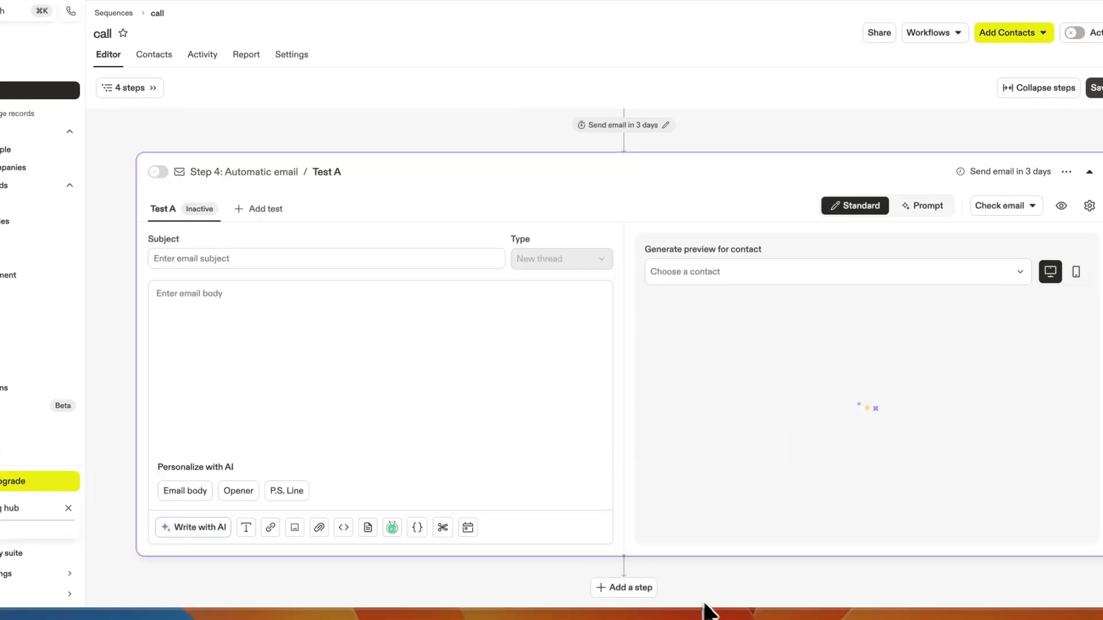
Open the sequence steps outline and review the options for the automatic email step.
left_click(115, 88)
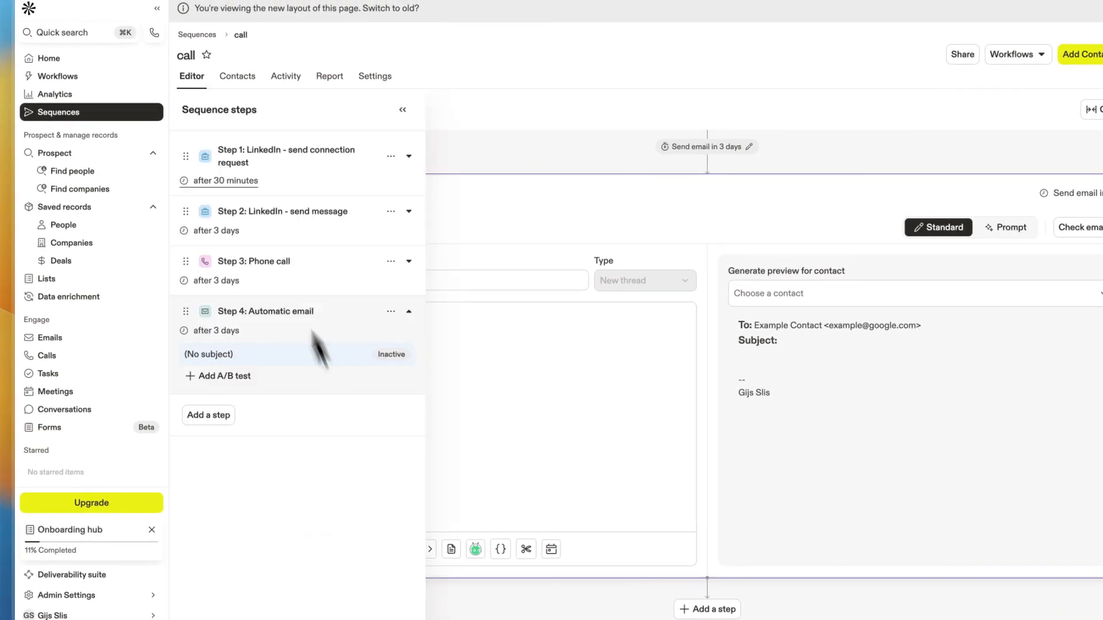
left_click_drag(182, 108, 268, 113)
left_click(273, 118)
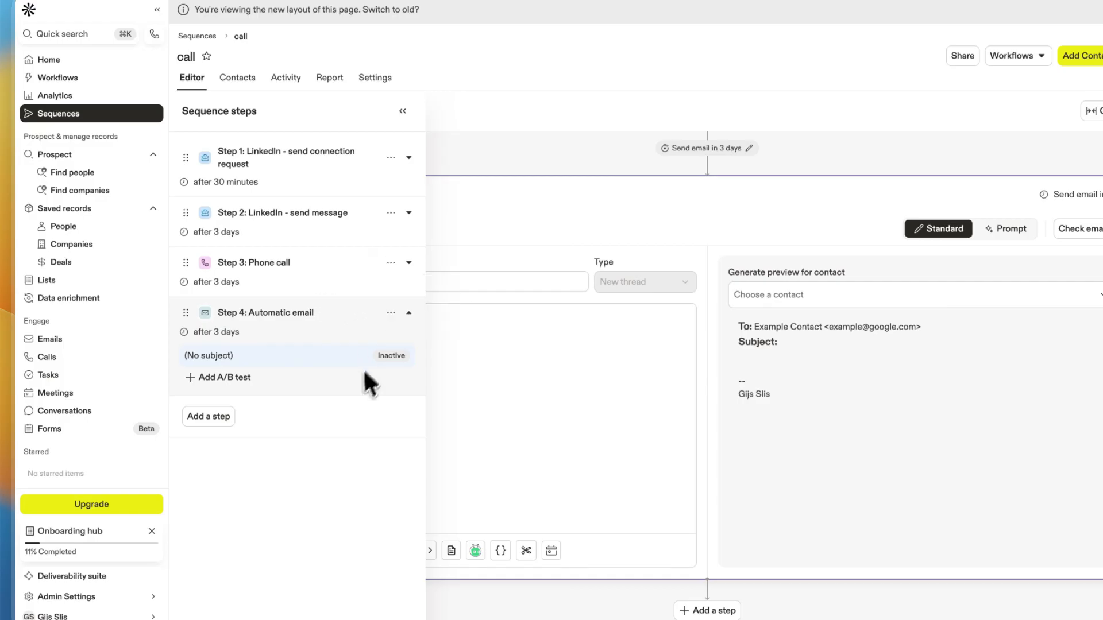
left_click(391, 312)
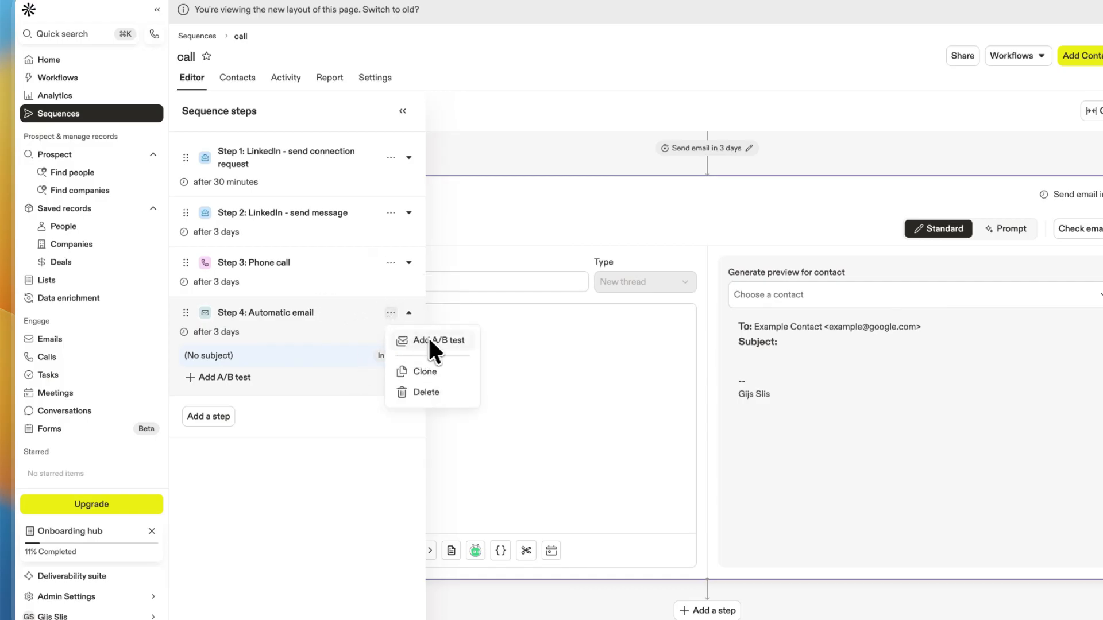
scroll(339, 508, "down", 1)
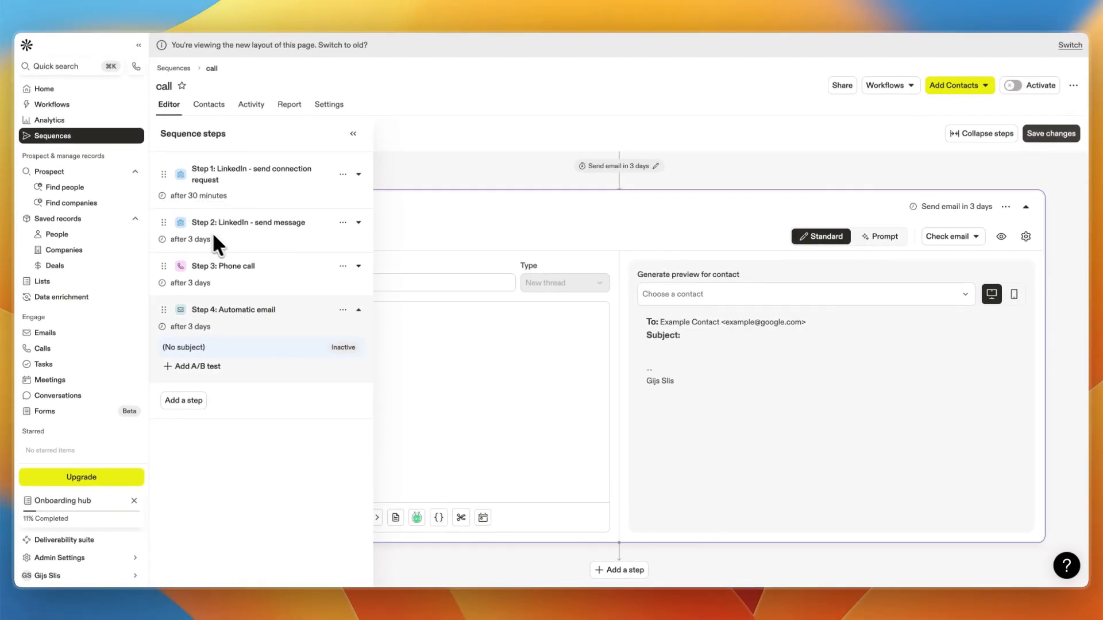
Set the LinkedIn connection request step to execute after 1 hour.
left_click(195, 195)
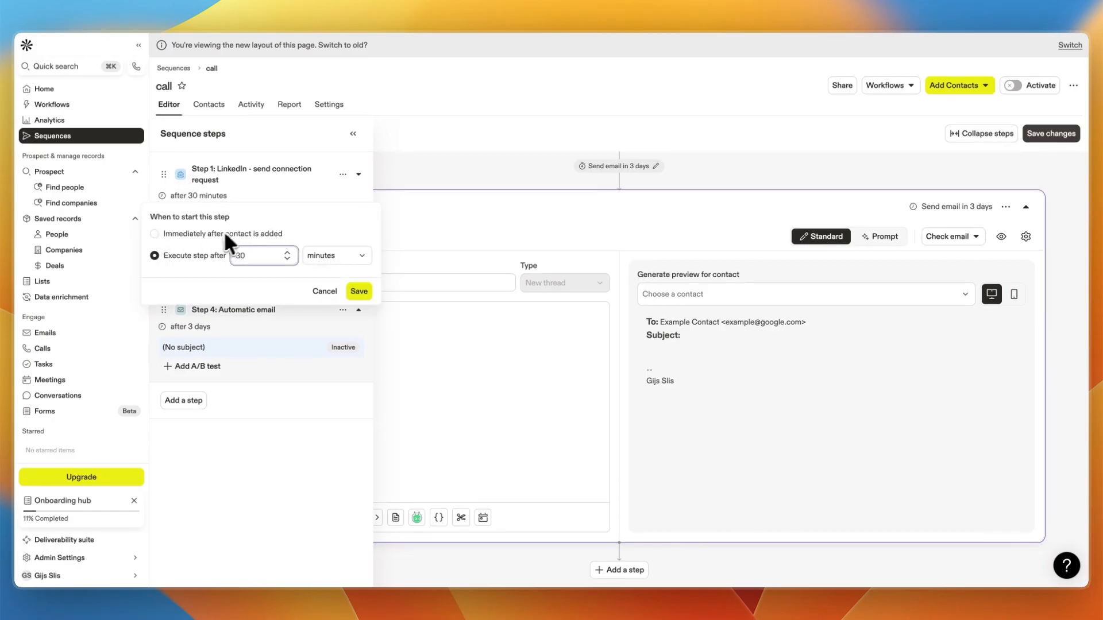
left_click(347, 257)
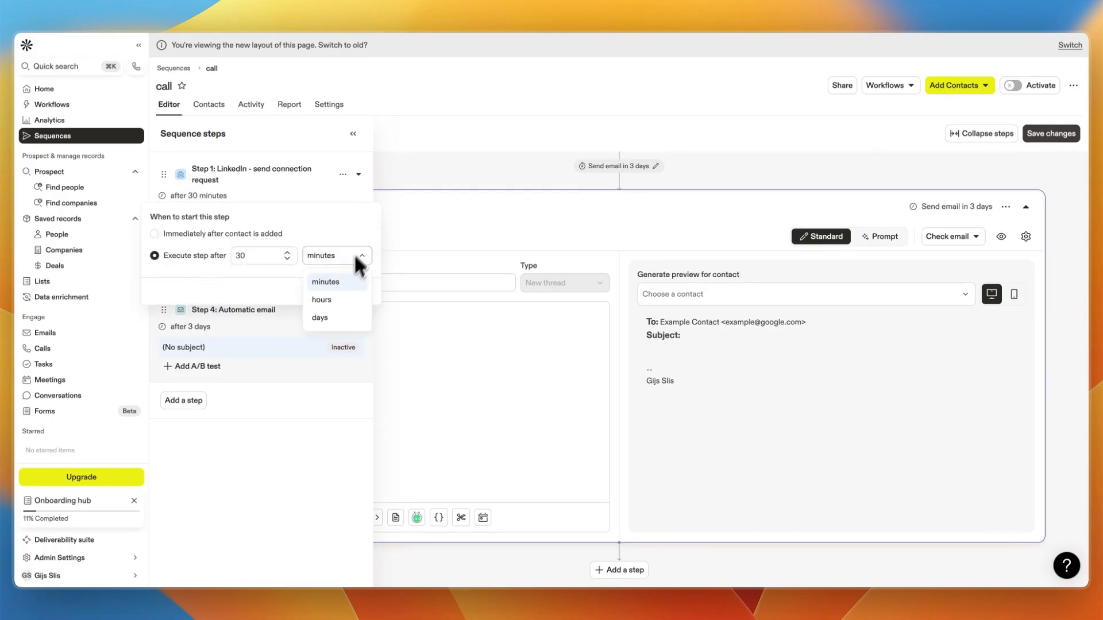
left_click(331, 298)
left_click_drag(259, 256, 223, 253)
type("1")
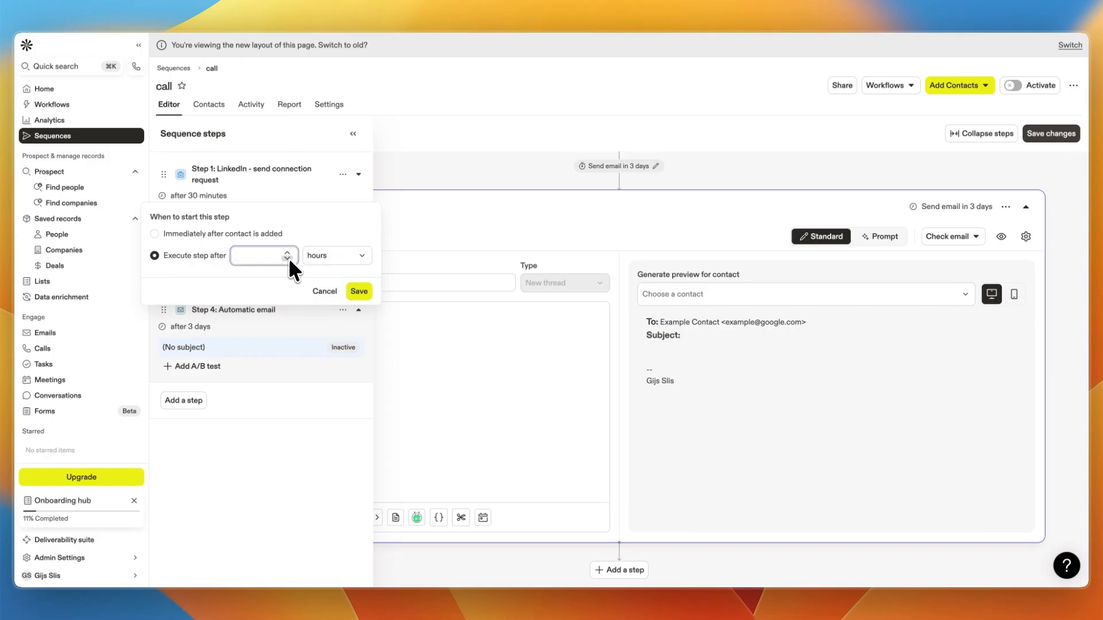
left_click(357, 291)
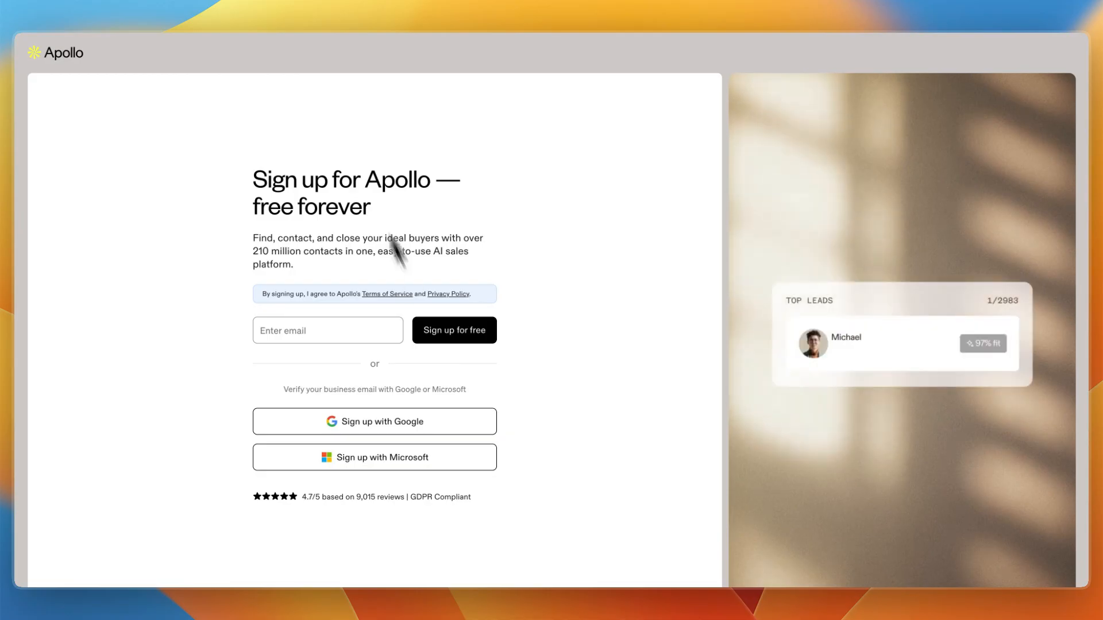
left_click_drag(210, 179, 396, 217)
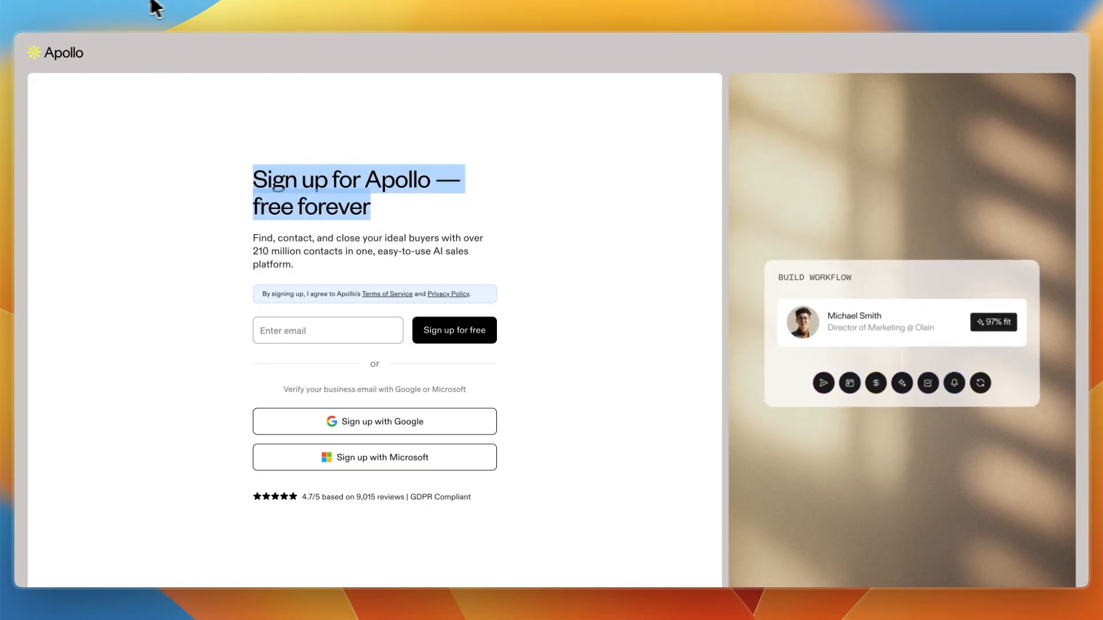